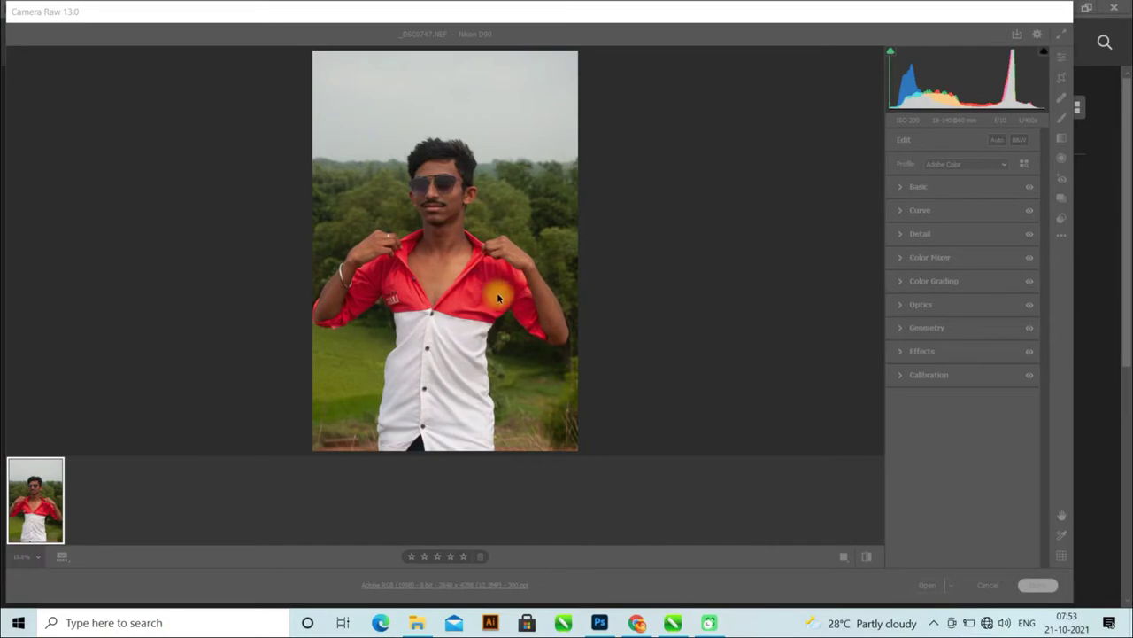
Grade the Basic panel: Blacks -5, Shadows +100, Highlights +32, Contrast +17, Whites +20, Texture +7, Clarity +15, Dehaze +5
click(520, 277)
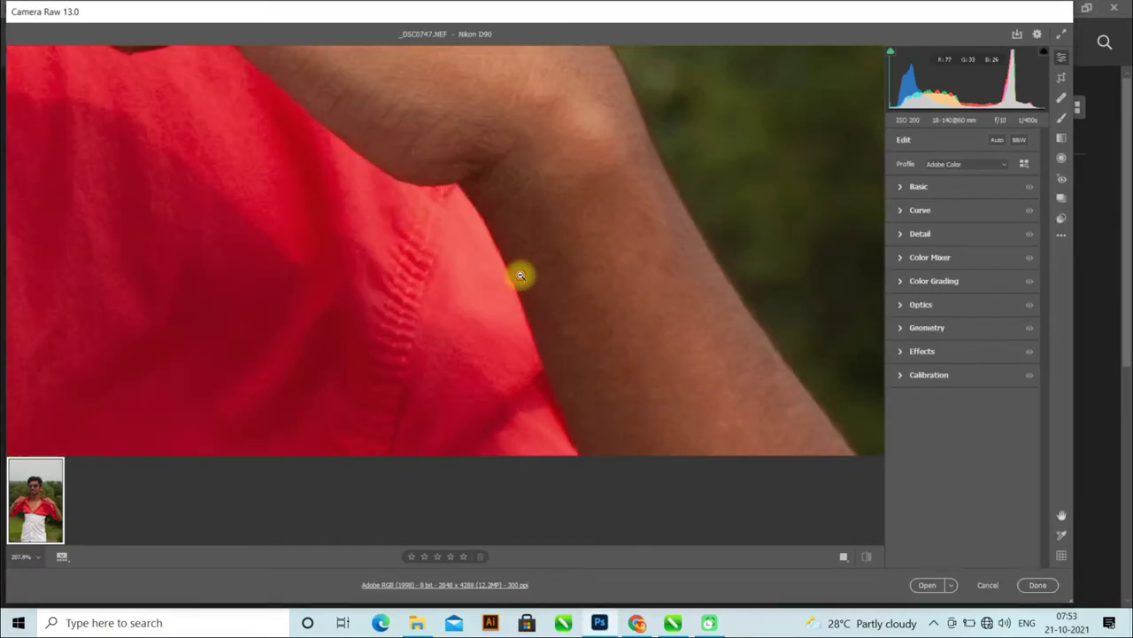
click(900, 187)
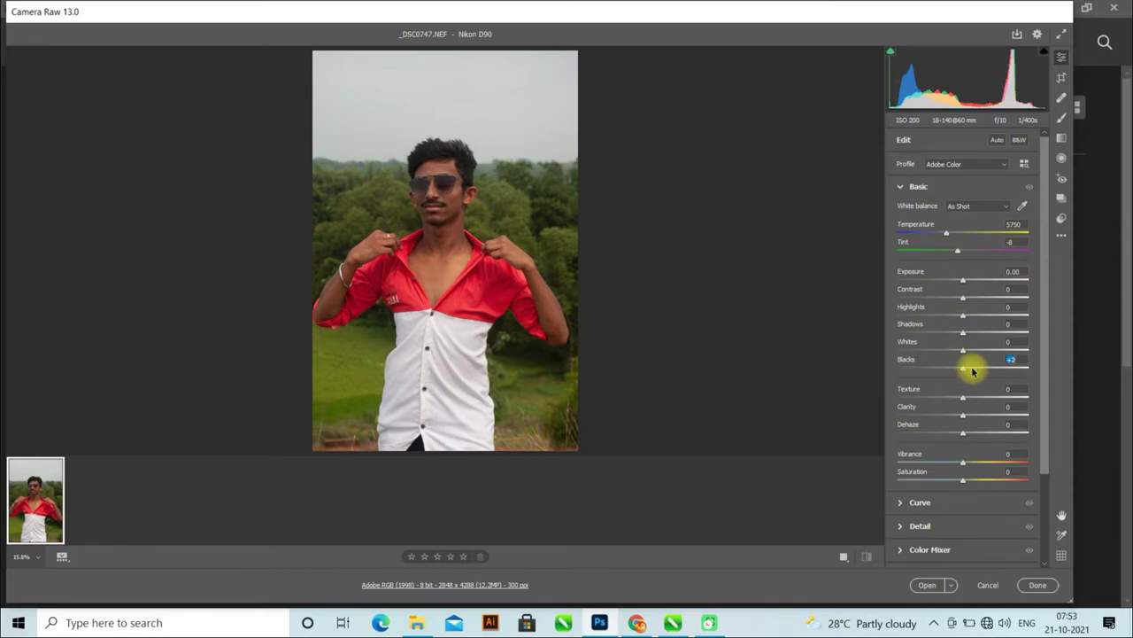
mouse_move(973, 371)
mouse_down()
mouse_move(1012, 372)
mouse_move(957, 375)
mouse_up()
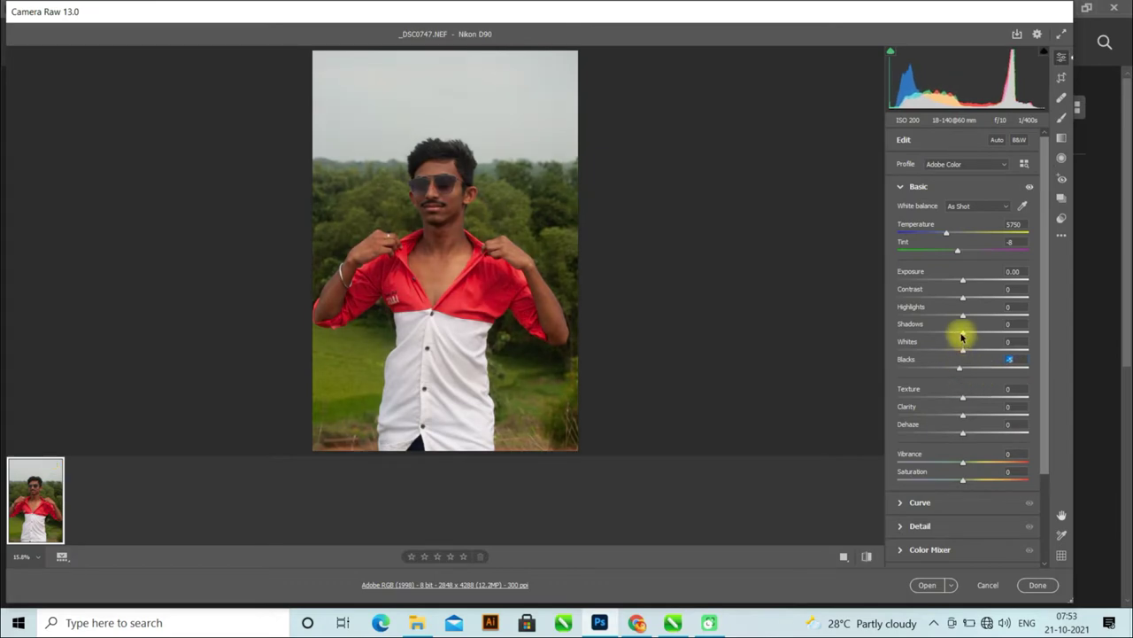
drag(966, 336, 1044, 346)
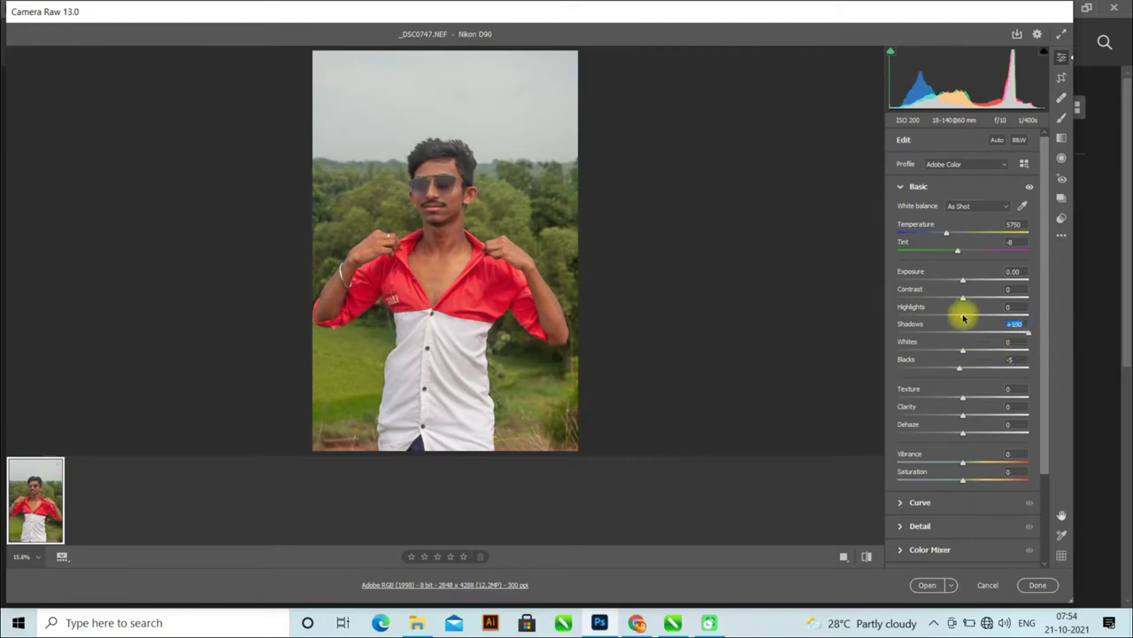
mouse_move(965, 316)
mouse_down()
mouse_move(994, 319)
mouse_move(926, 321)
mouse_move(983, 323)
mouse_up()
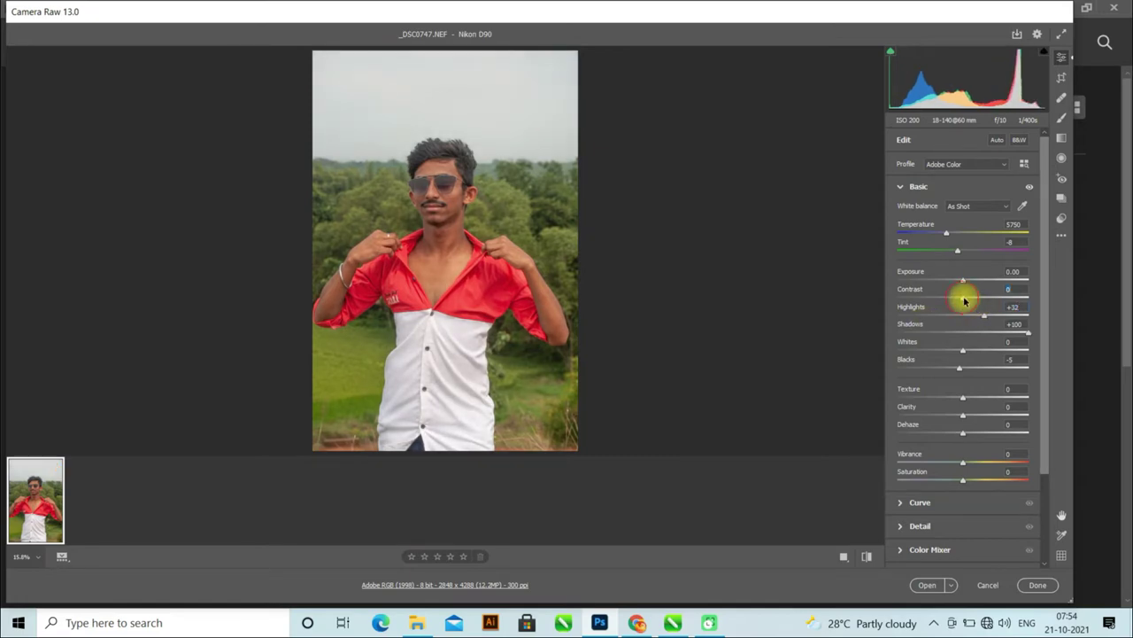
drag(964, 298, 973, 300)
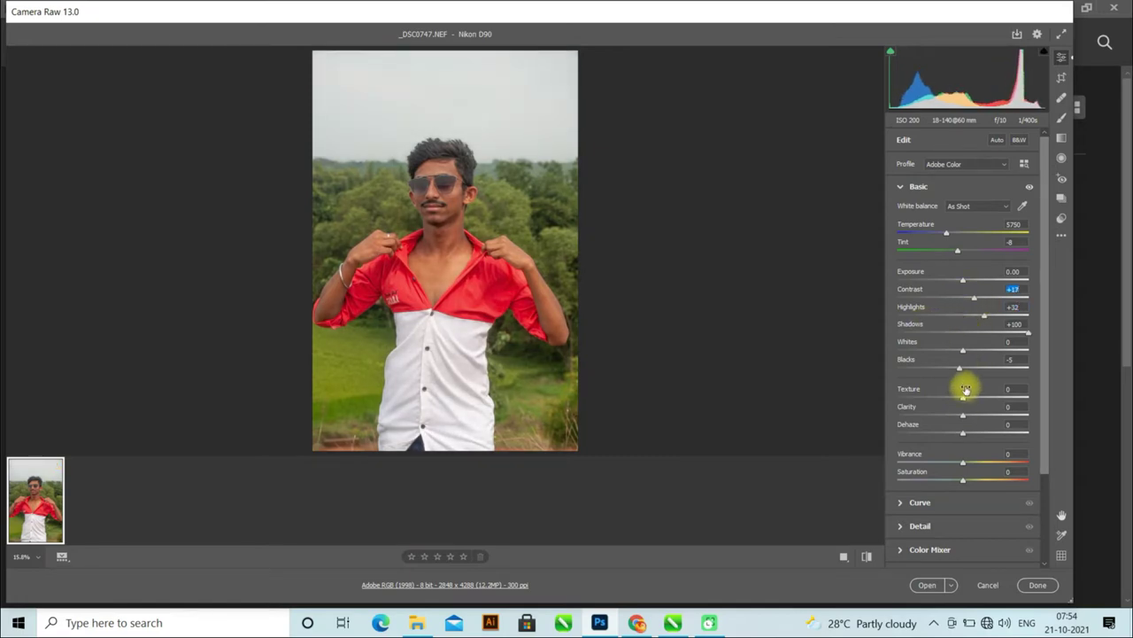
mouse_move(964, 354)
mouse_down()
mouse_move(948, 354)
mouse_move(972, 354)
mouse_up()
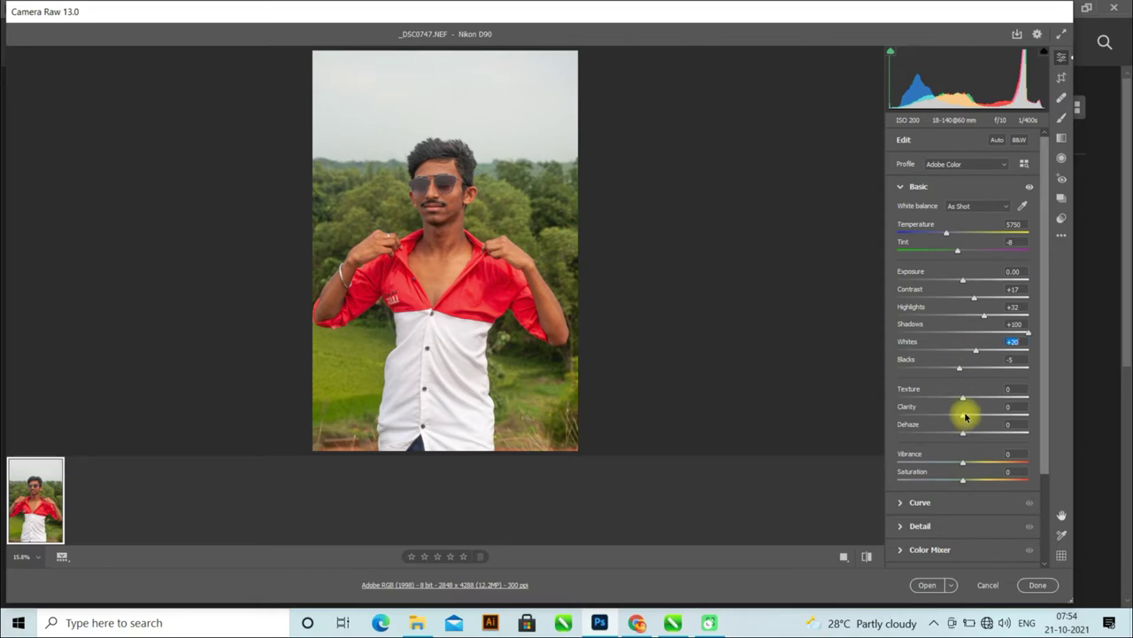
drag(966, 418, 965, 402)
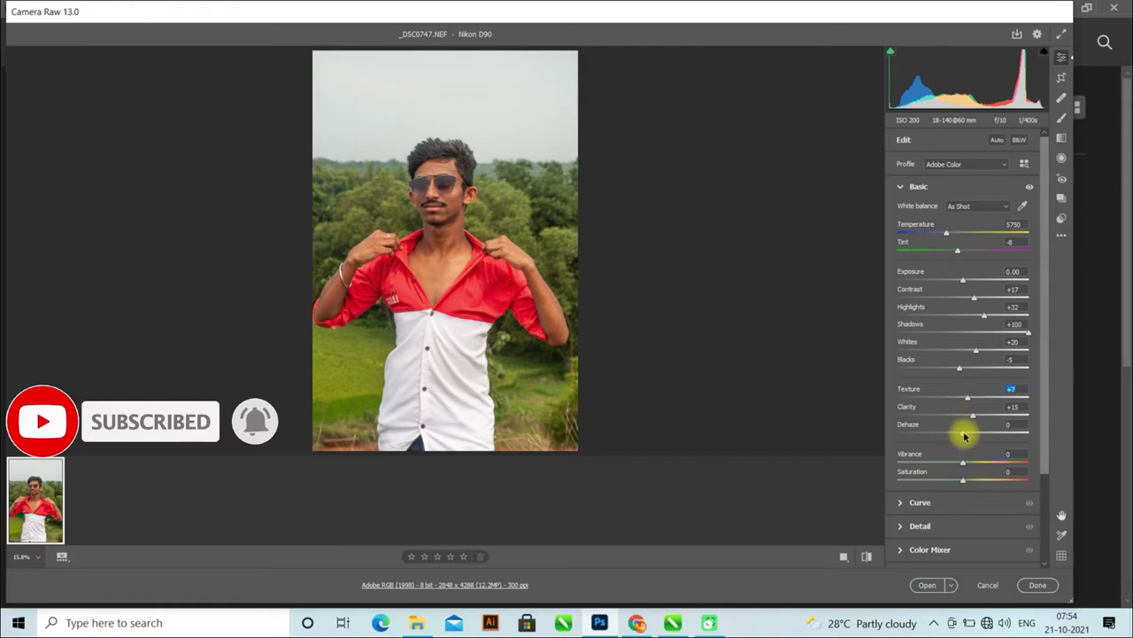
drag(965, 435, 969, 436)
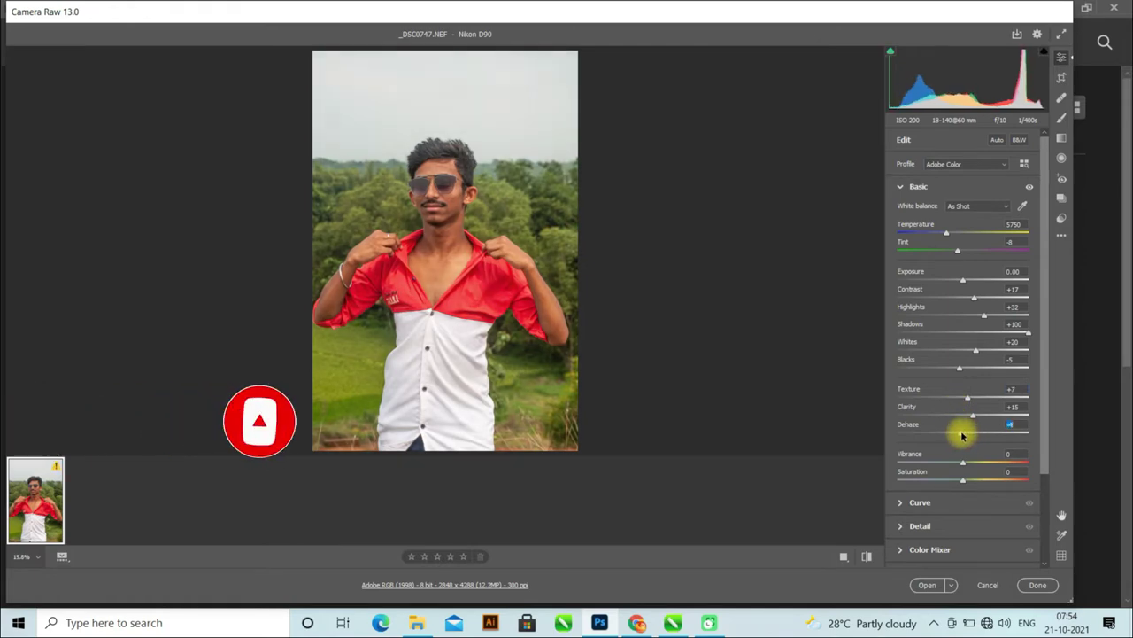
click(900, 187)
Set the Color Mixer's orange Luminance to +25 and orange Saturation to -12
click(902, 258)
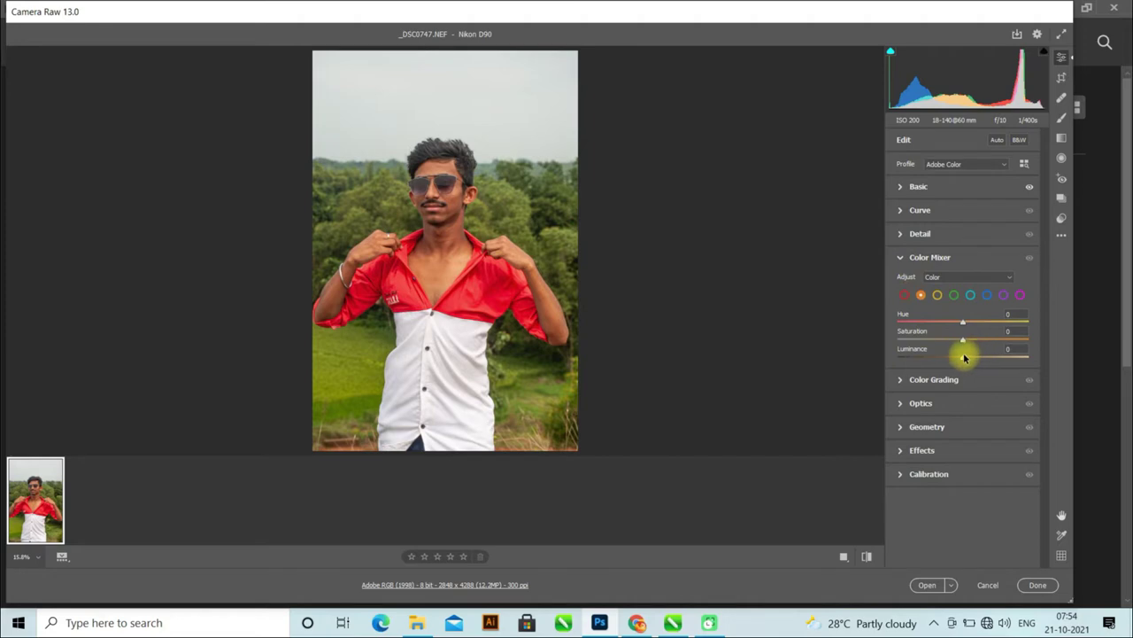
drag(968, 358, 981, 360)
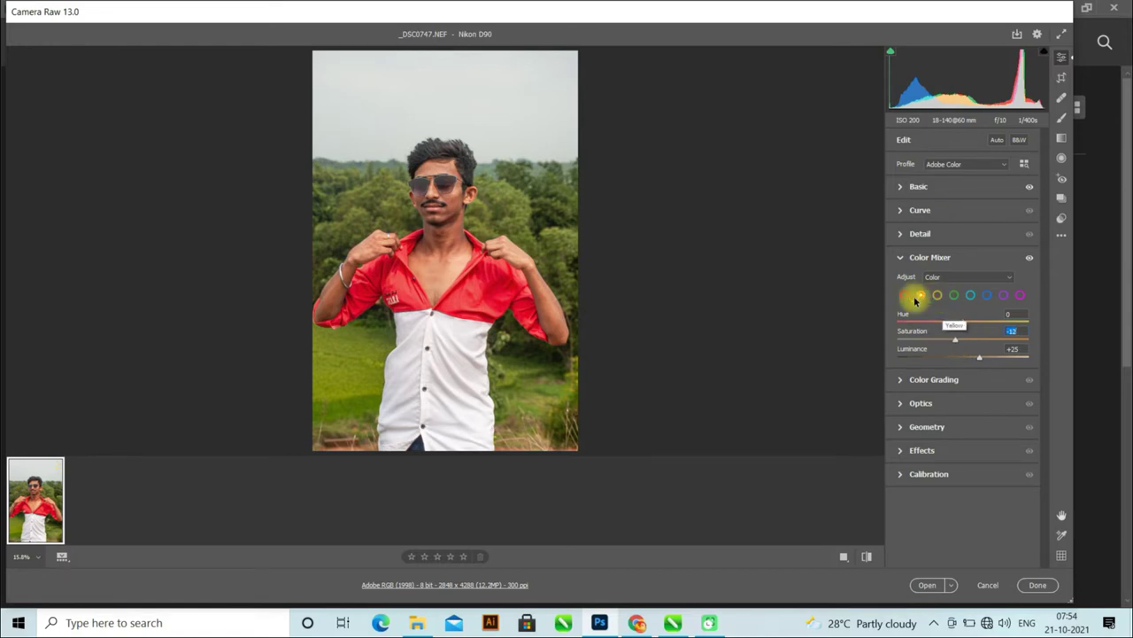
click(900, 257)
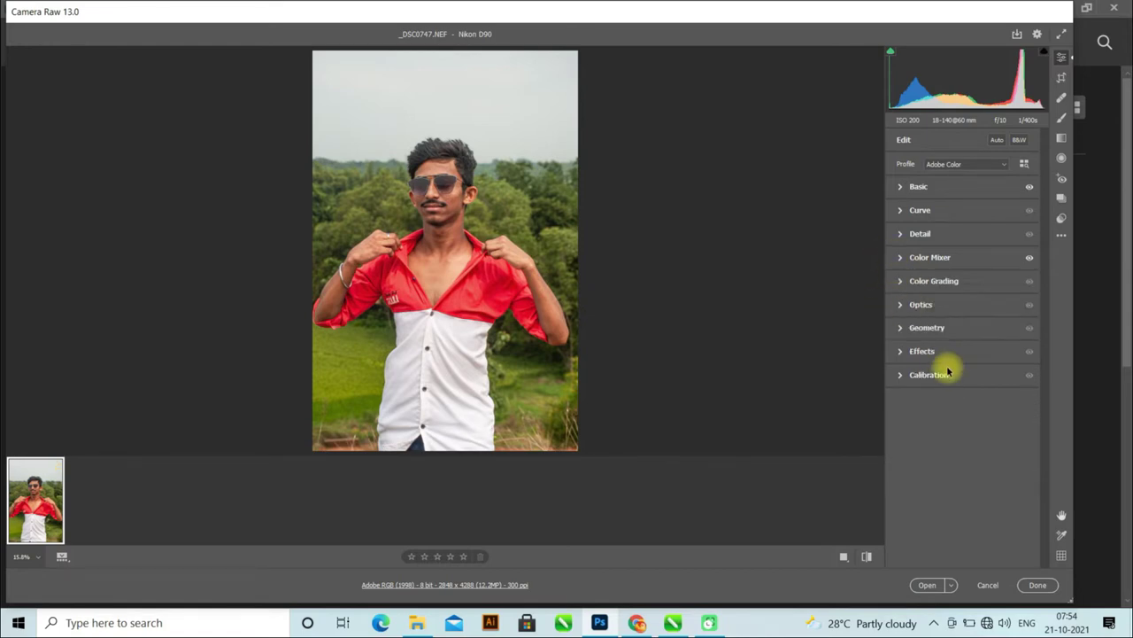
Open the Camera Raw-graded portrait in Photoshop and zoom around the image
click(928, 586)
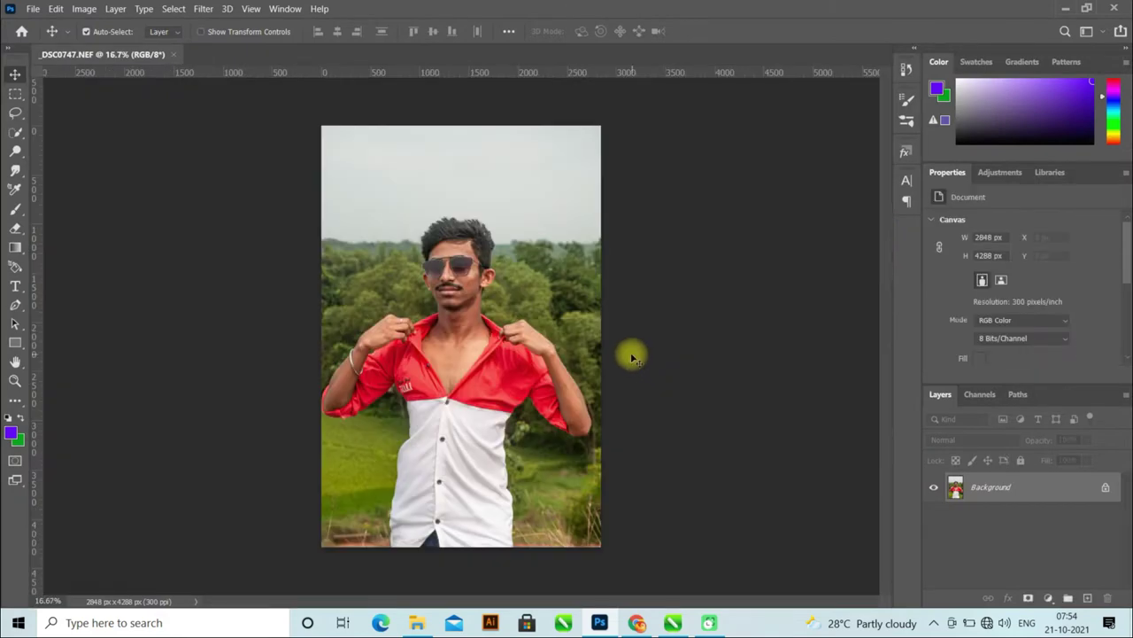
scroll(426, 315, up, 2)
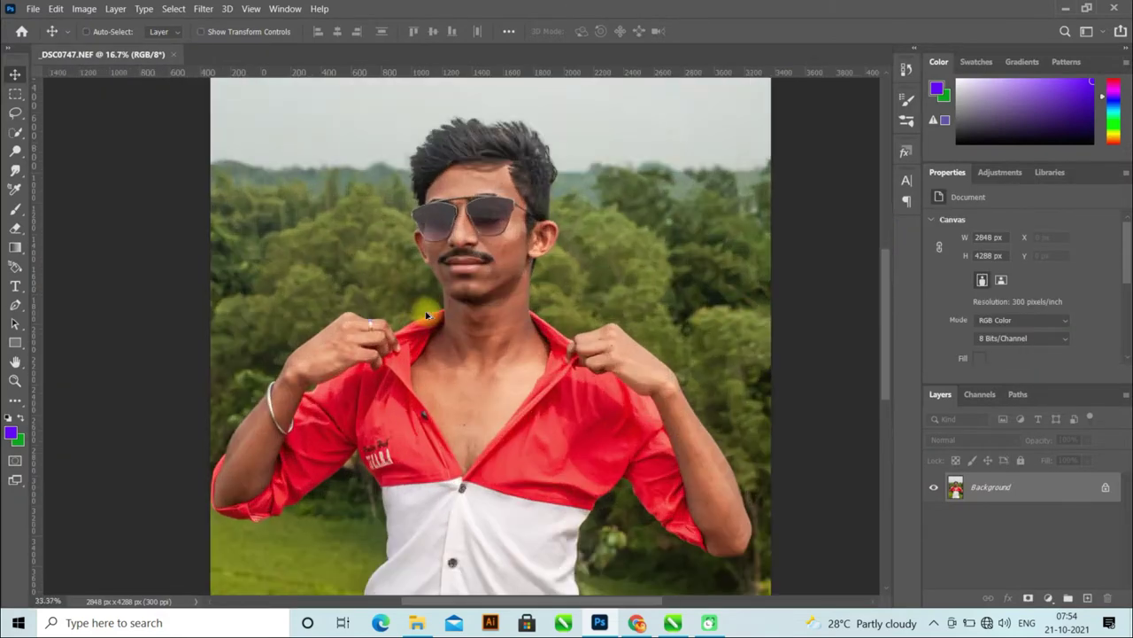
scroll(432, 306, up, 2)
scroll(516, 292, up, 3)
scroll(531, 294, up, 2)
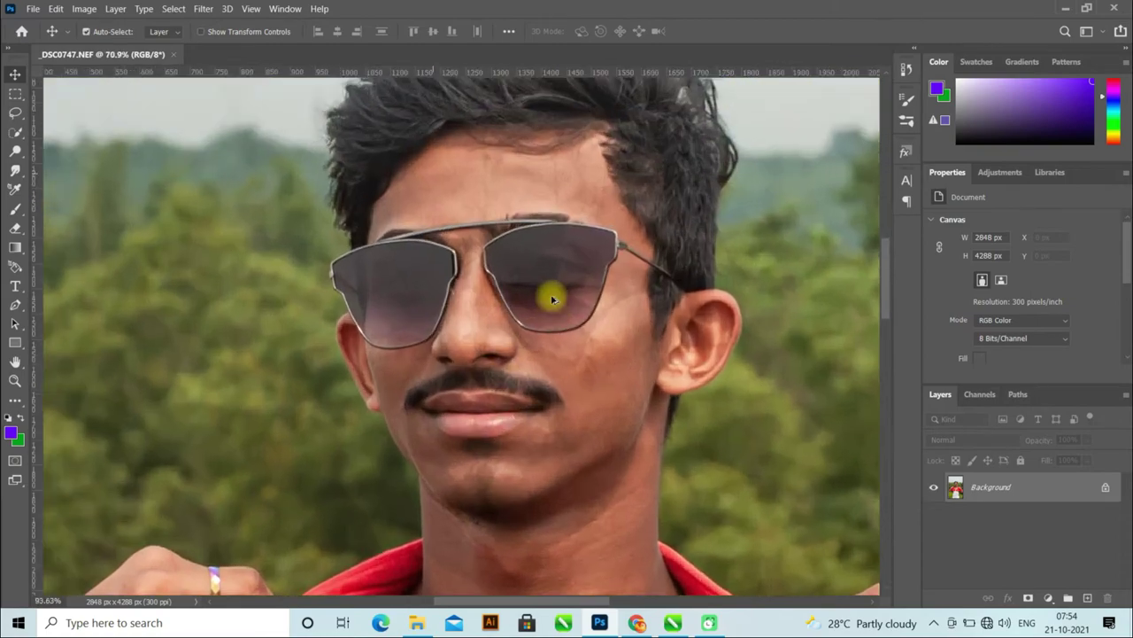
scroll(551, 298, up, 1)
scroll(551, 298, down, 1)
scroll(551, 298, down, 2)
scroll(551, 298, down, 2)
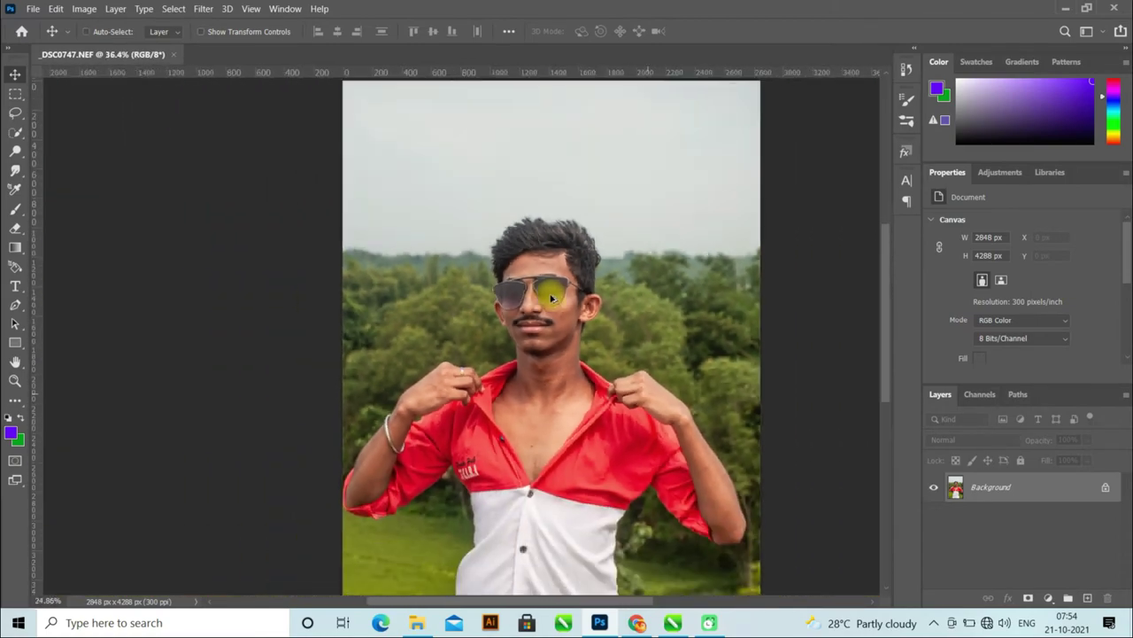
scroll(551, 299, down, 2)
scroll(551, 299, up, 1)
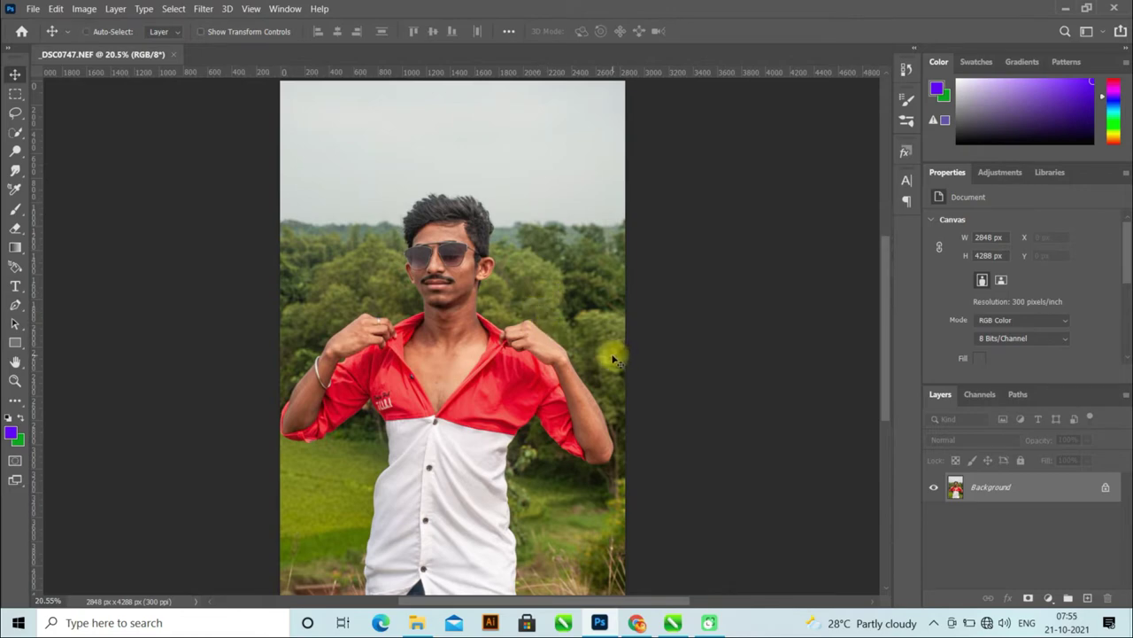
Duplicate the Background layer into a new Layer 1
key(ctrl+j)
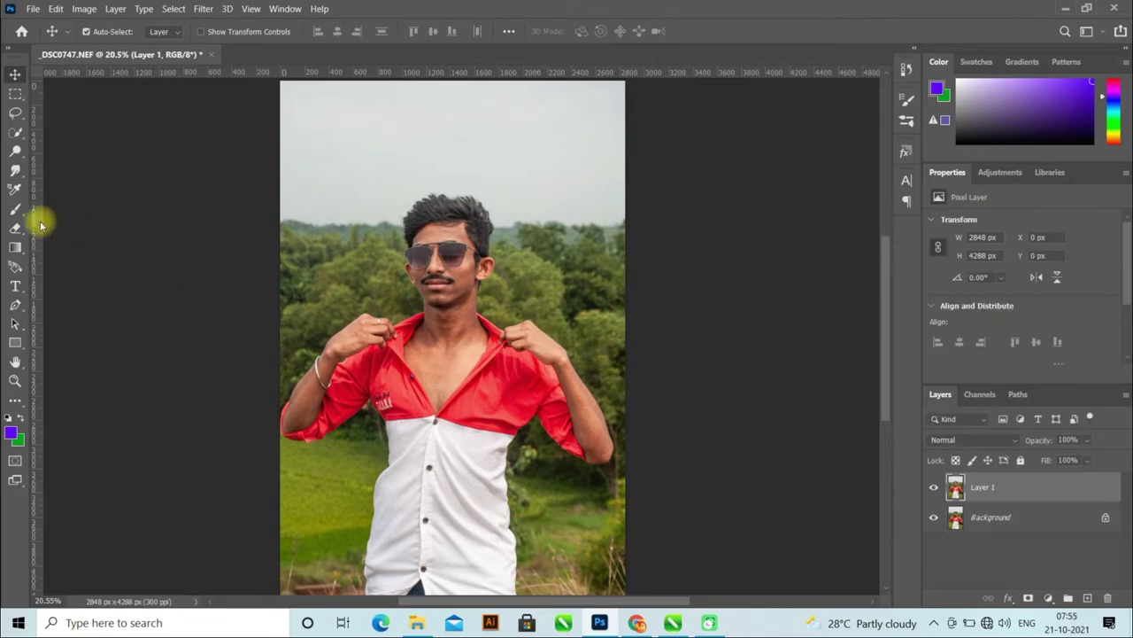
click(15, 93)
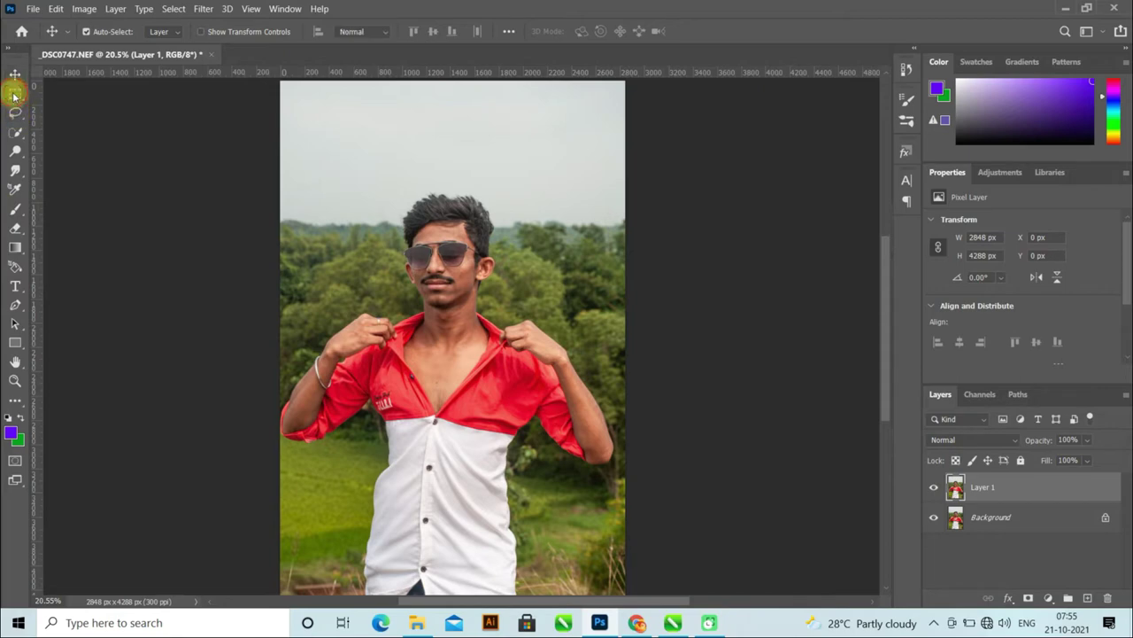
click(16, 76)
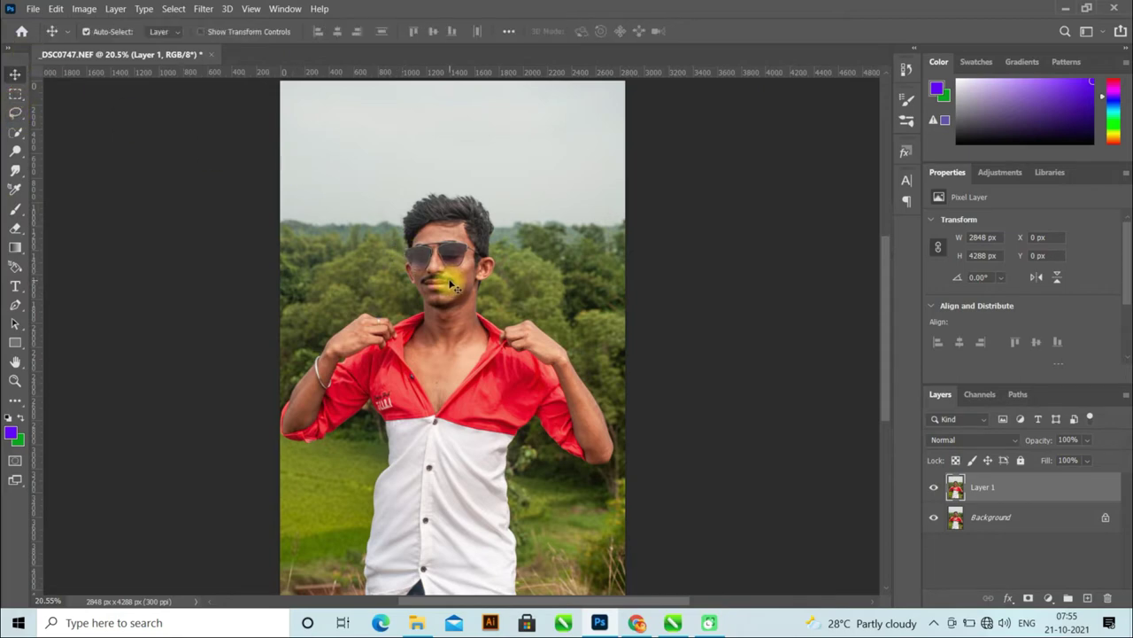
right_click(18, 171)
Use the Smudge tool at 15% strength to smooth the forehead skin up to the hairline
click(55, 194)
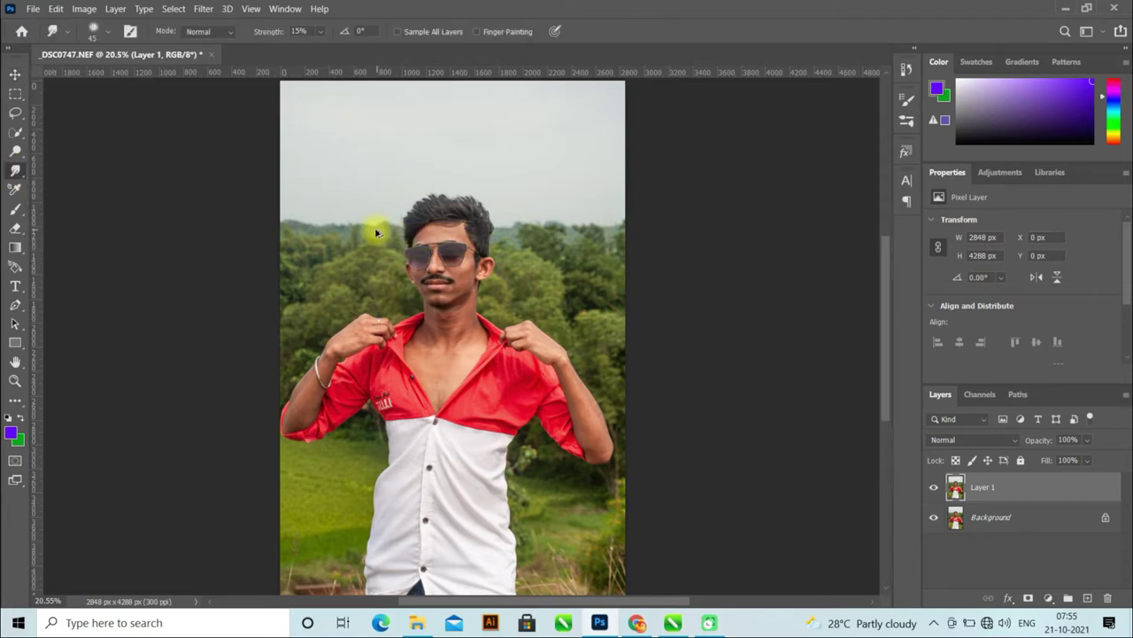
scroll(377, 232, up, 3)
scroll(522, 224, up, 2)
scroll(538, 227, up, 2)
scroll(463, 228, up, 2)
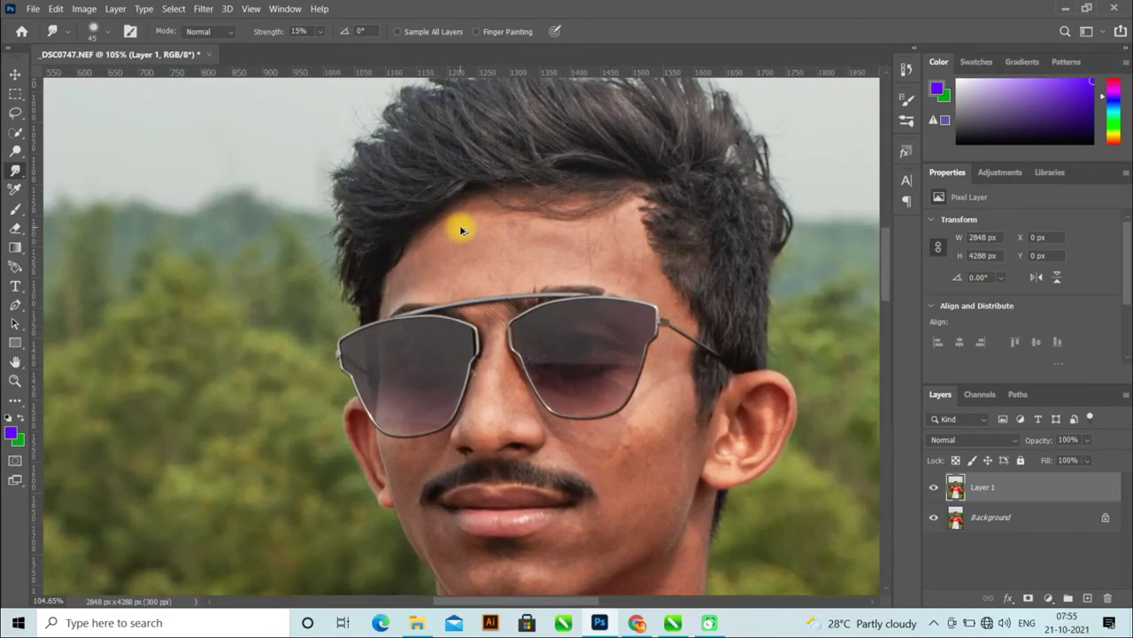
scroll(460, 231, up, 2)
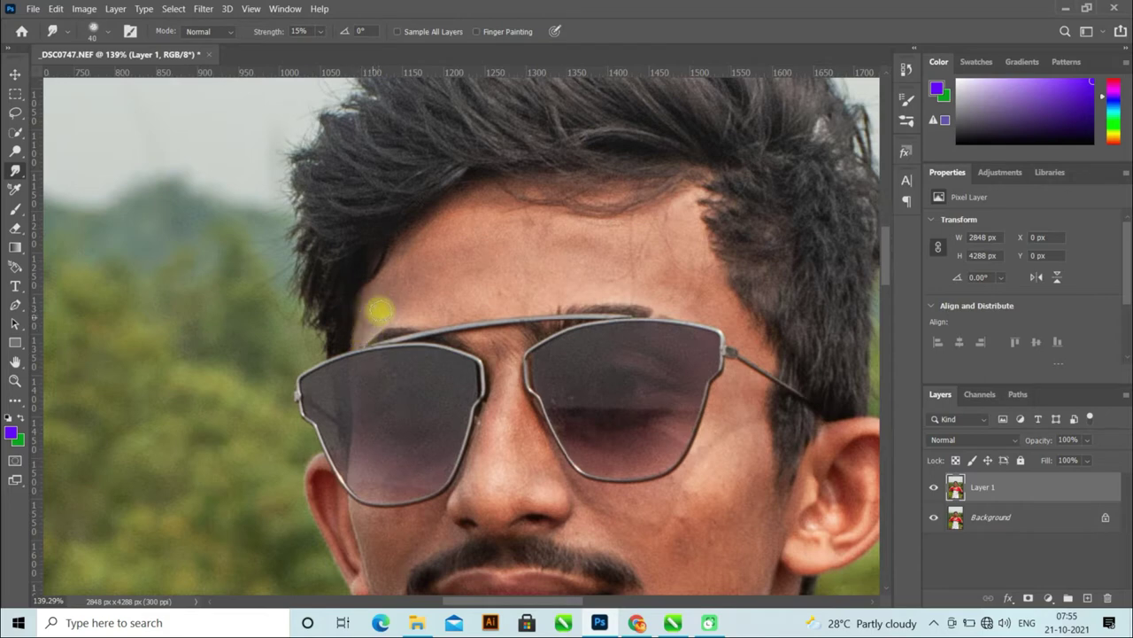
drag(379, 310, 400, 298)
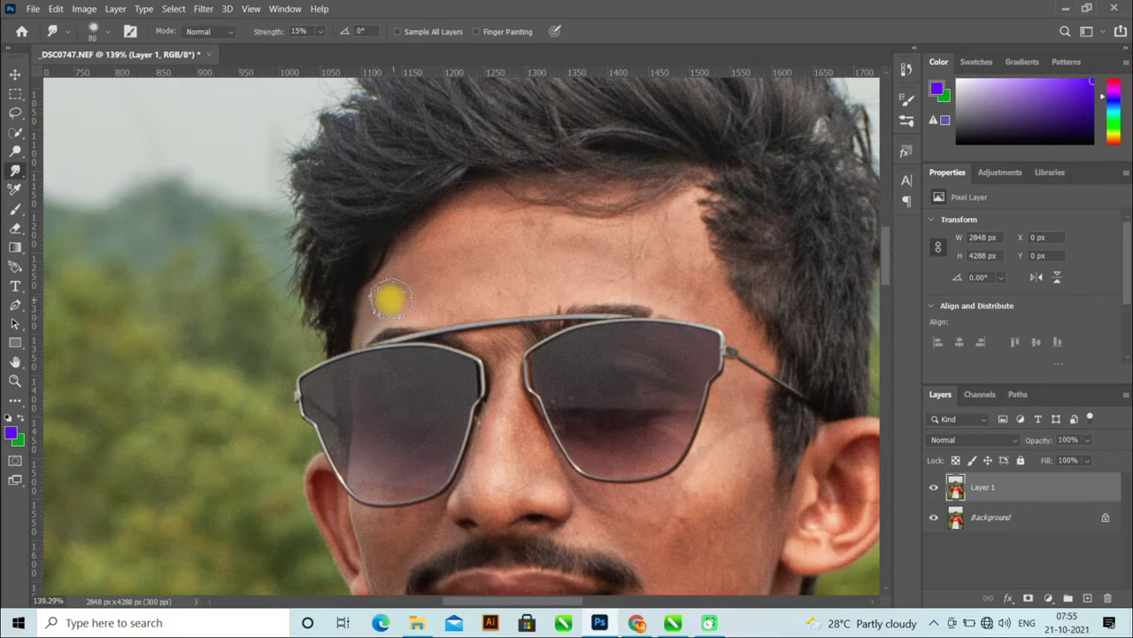
mouse_move(394, 288)
mouse_down()
mouse_move(463, 198)
mouse_move(481, 197)
mouse_move(437, 230)
mouse_move(409, 305)
mouse_move(567, 290)
mouse_move(549, 271)
mouse_move(458, 257)
mouse_move(492, 257)
mouse_move(486, 222)
mouse_move(519, 222)
mouse_move(486, 204)
mouse_move(607, 260)
mouse_move(523, 291)
mouse_move(647, 286)
mouse_move(673, 225)
mouse_move(647, 235)
mouse_move(668, 209)
mouse_move(534, 231)
mouse_move(677, 202)
mouse_move(531, 185)
mouse_move(593, 189)
mouse_move(740, 331)
mouse_move(716, 286)
mouse_move(739, 332)
mouse_move(481, 337)
mouse_move(497, 382)
mouse_move(457, 501)
mouse_move(554, 501)
mouse_move(517, 403)
mouse_up()
With a larger brush, smooth the skin up the nose and beside the glasses' corner
key(bracketright)
key(bracketright)
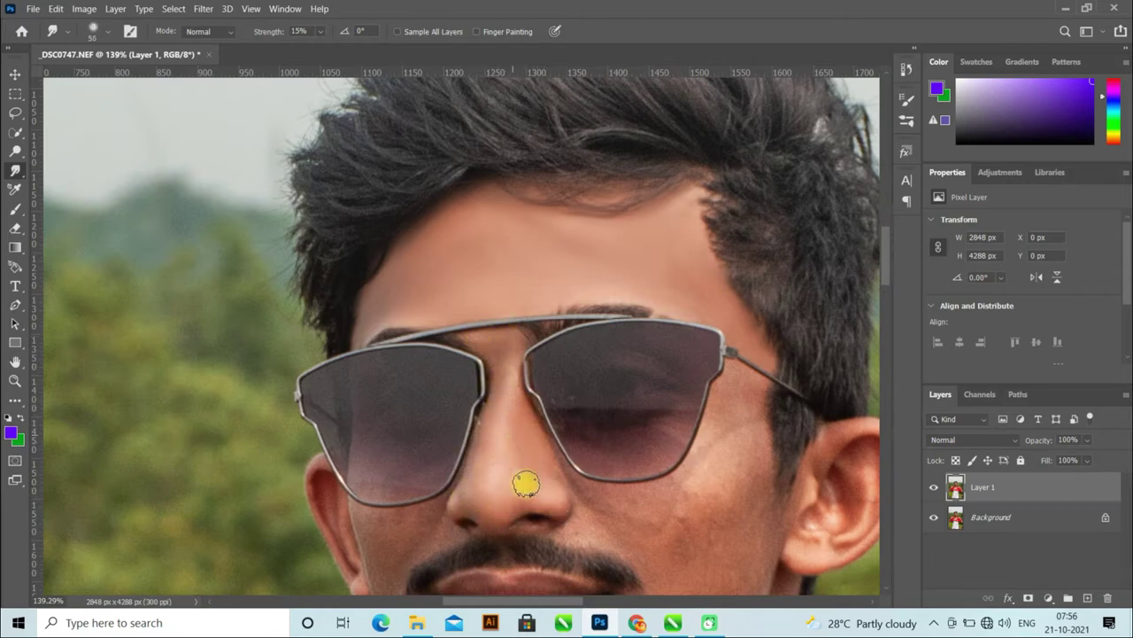
drag(526, 482, 486, 362)
scroll(501, 375, down, 2)
key(bracketright)
mouse_move(663, 289)
mouse_down()
mouse_move(670, 271)
mouse_move(683, 328)
mouse_move(660, 328)
mouse_move(655, 291)
mouse_move(676, 258)
mouse_move(675, 281)
mouse_move(641, 313)
mouse_move(690, 354)
mouse_move(658, 323)
mouse_move(587, 349)
mouse_move(637, 353)
mouse_move(637, 377)
mouse_move(673, 392)
mouse_move(619, 446)
mouse_move(605, 413)
mouse_move(546, 468)
mouse_move(610, 453)
mouse_move(589, 445)
mouse_move(599, 464)
mouse_move(678, 354)
mouse_move(546, 358)
mouse_move(552, 367)
mouse_move(548, 319)
mouse_move(679, 410)
mouse_move(678, 298)
mouse_move(416, 356)
mouse_move(412, 385)
mouse_move(409, 347)
mouse_move(463, 357)
mouse_move(458, 337)
mouse_move(424, 398)
mouse_move(410, 346)
mouse_move(456, 443)
mouse_move(468, 431)
mouse_move(503, 462)
mouse_up()
With a smaller brush, smooth the skin inside and around the ear and the left cheek edge
key(bracketright)
key(bracketright)
key(bracketright)
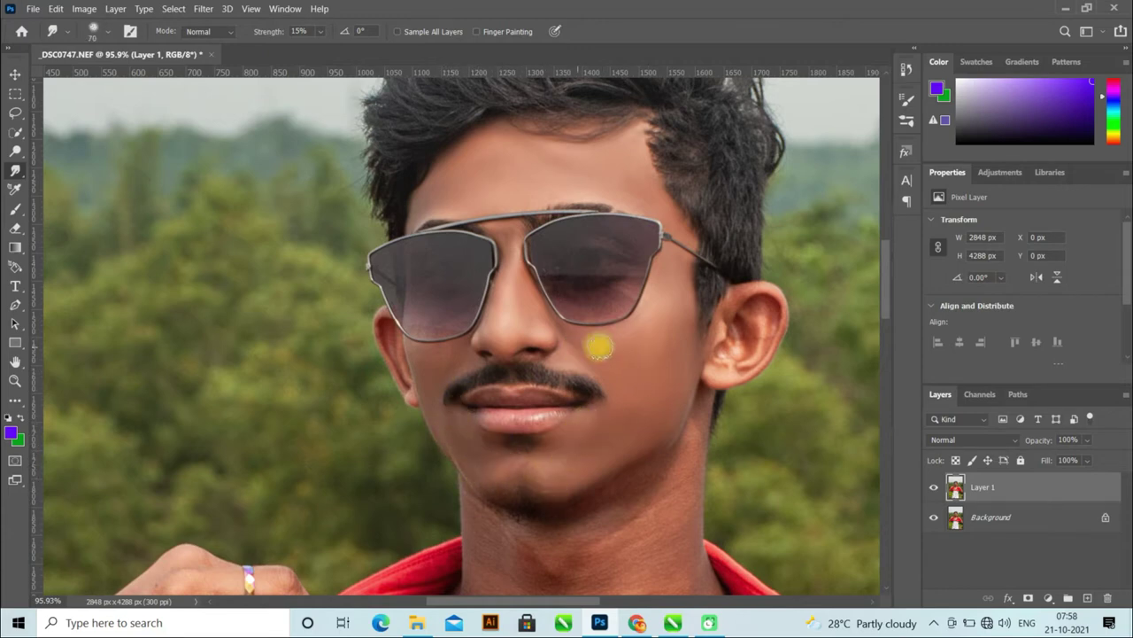
key(bracketleft)
key(bracketleft)
key(bracketleft)
mouse_move(761, 346)
mouse_down()
mouse_move(753, 304)
mouse_move(740, 329)
mouse_up()
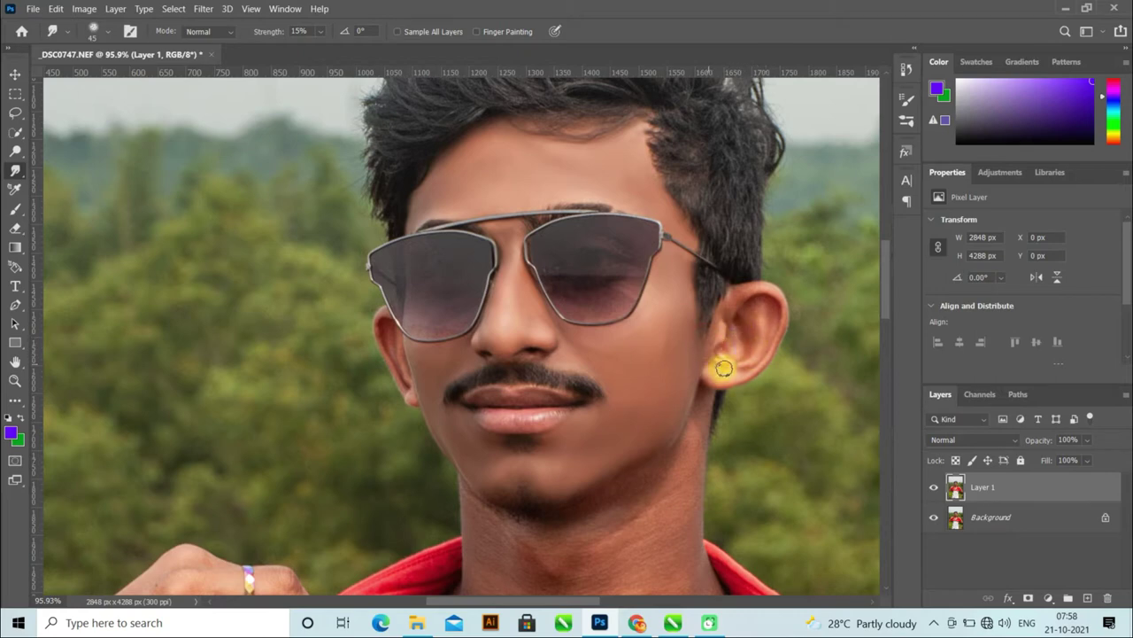
mouse_move(724, 369)
mouse_down()
mouse_move(741, 296)
mouse_move(744, 372)
mouse_up()
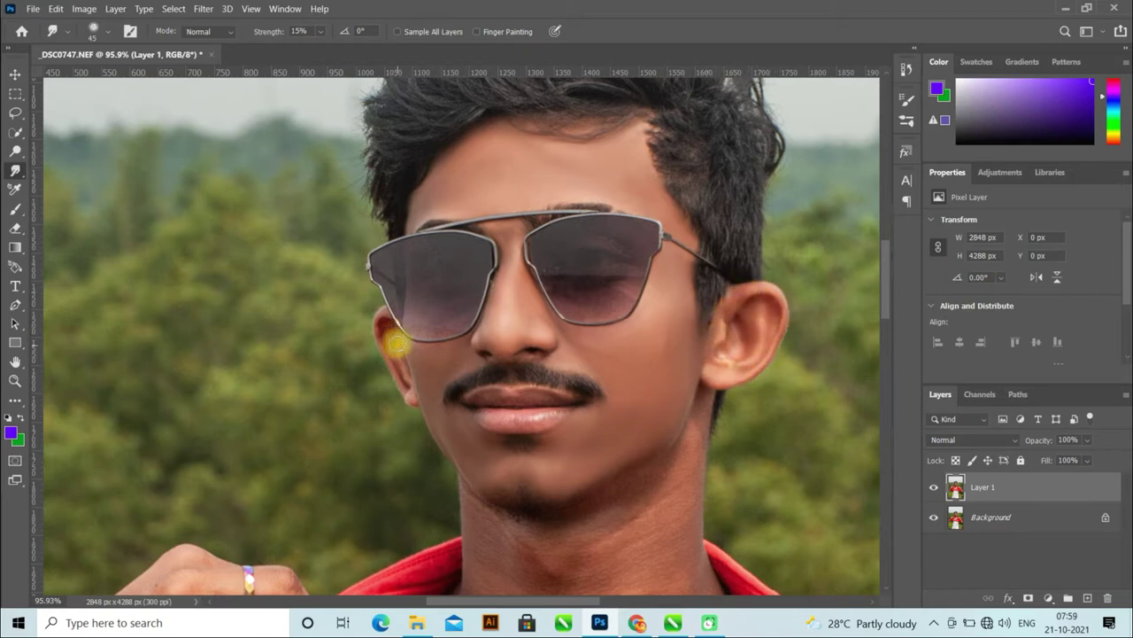
mouse_move(396, 343)
mouse_down()
mouse_move(397, 380)
mouse_move(380, 324)
mouse_move(411, 392)
mouse_up()
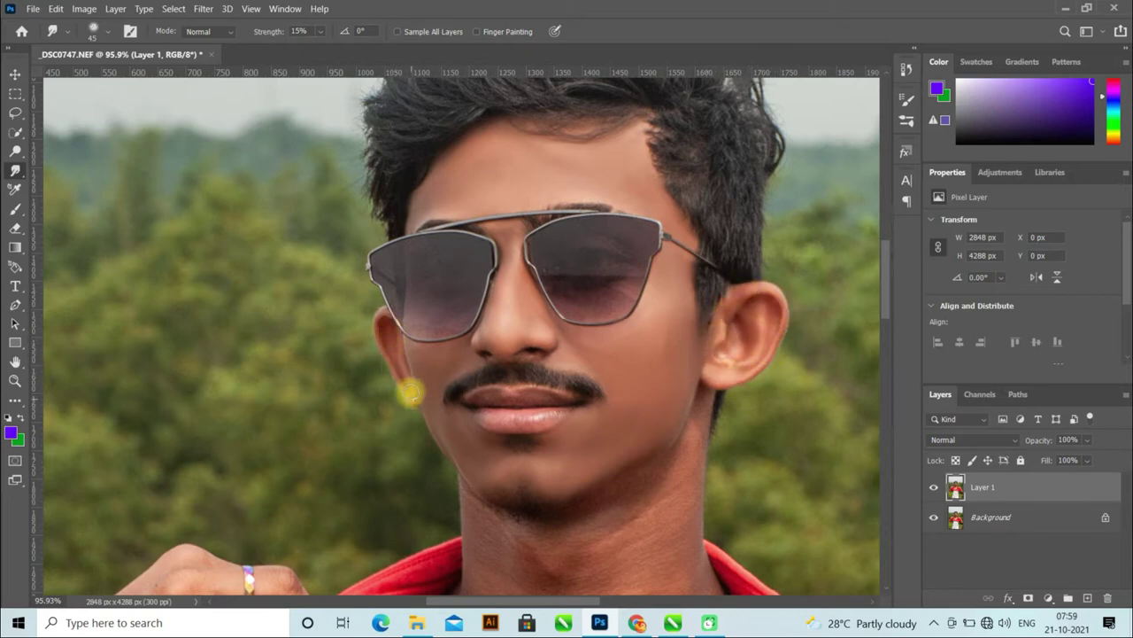
Blend the skin along the side of the nose
scroll(561, 286, down, 3)
scroll(445, 283, up, 3)
scroll(488, 215, up, 3)
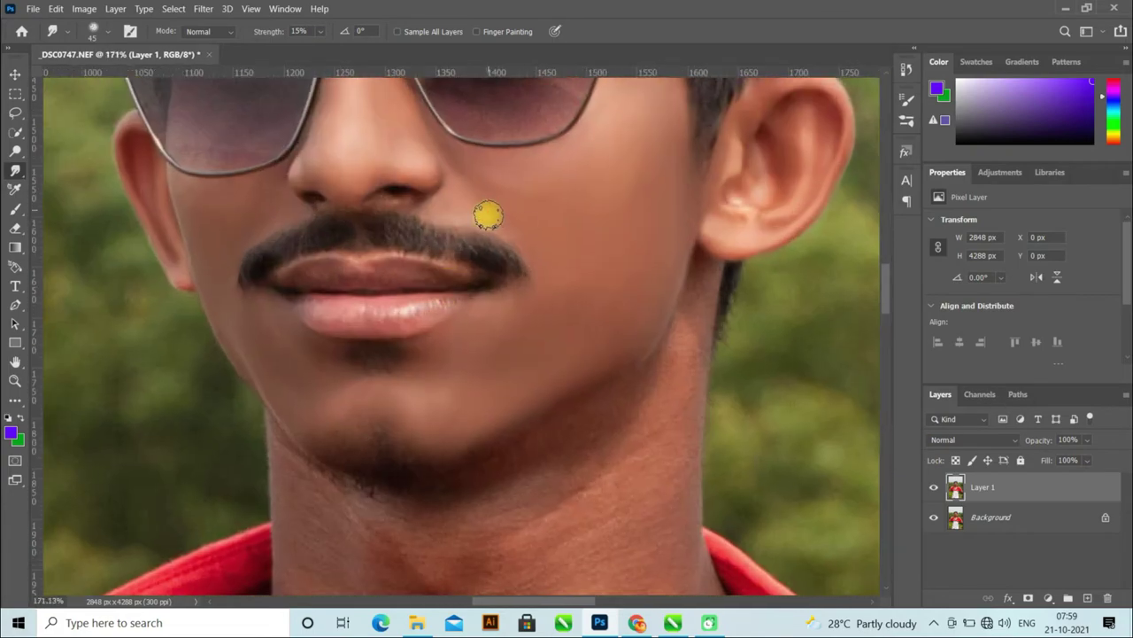
scroll(443, 190, up, 2)
scroll(396, 201, up, 1)
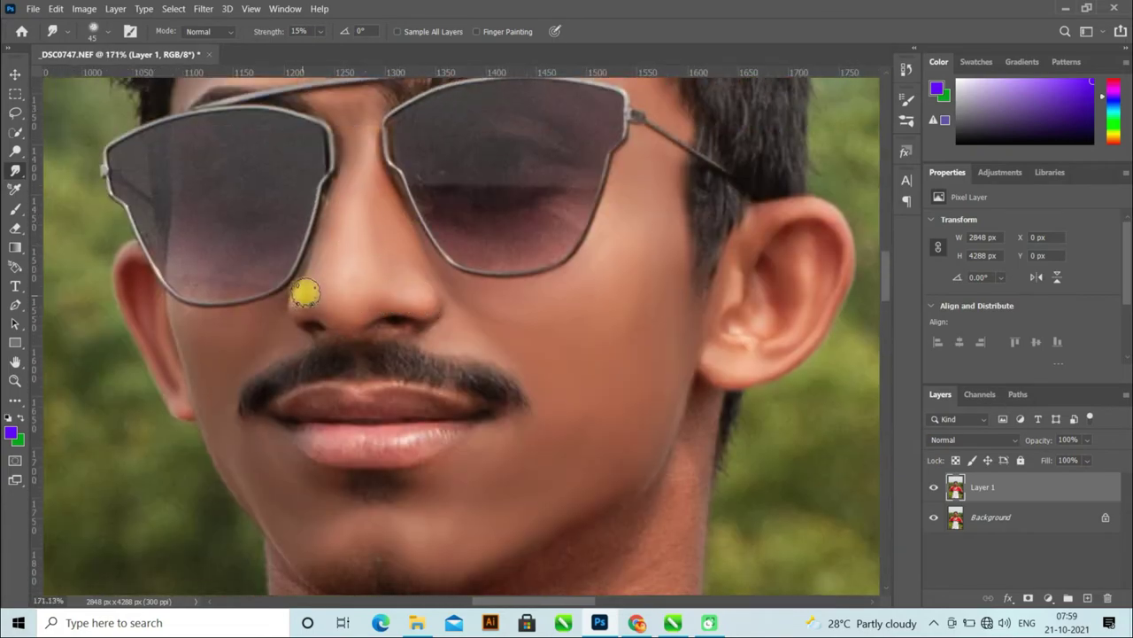
drag(305, 292, 355, 278)
key(bracketleft)
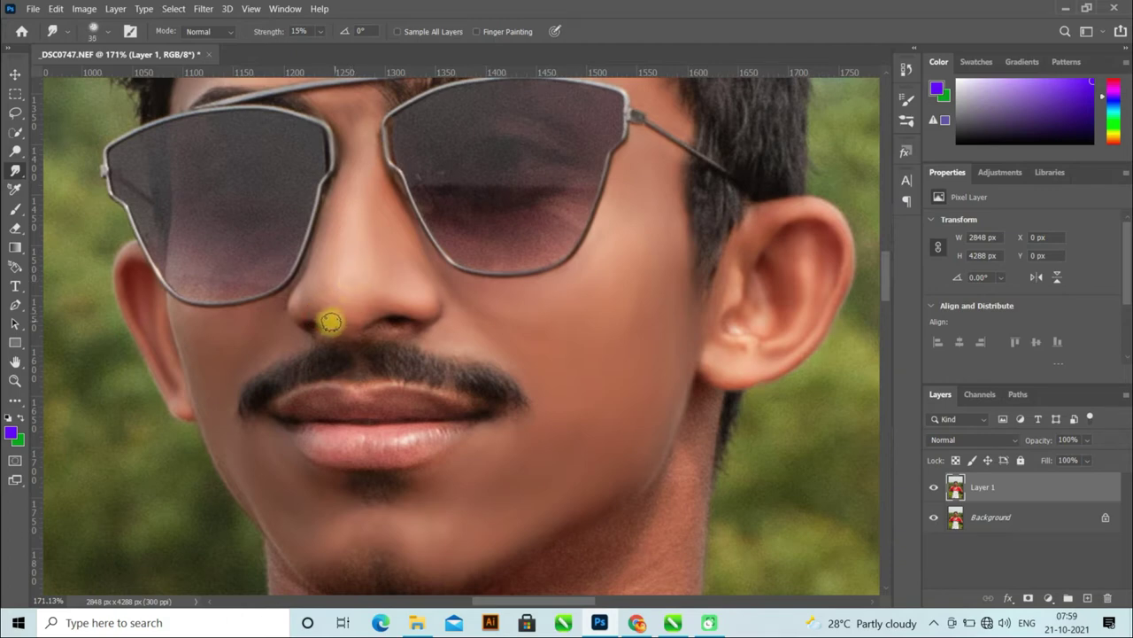
key(bracketleft)
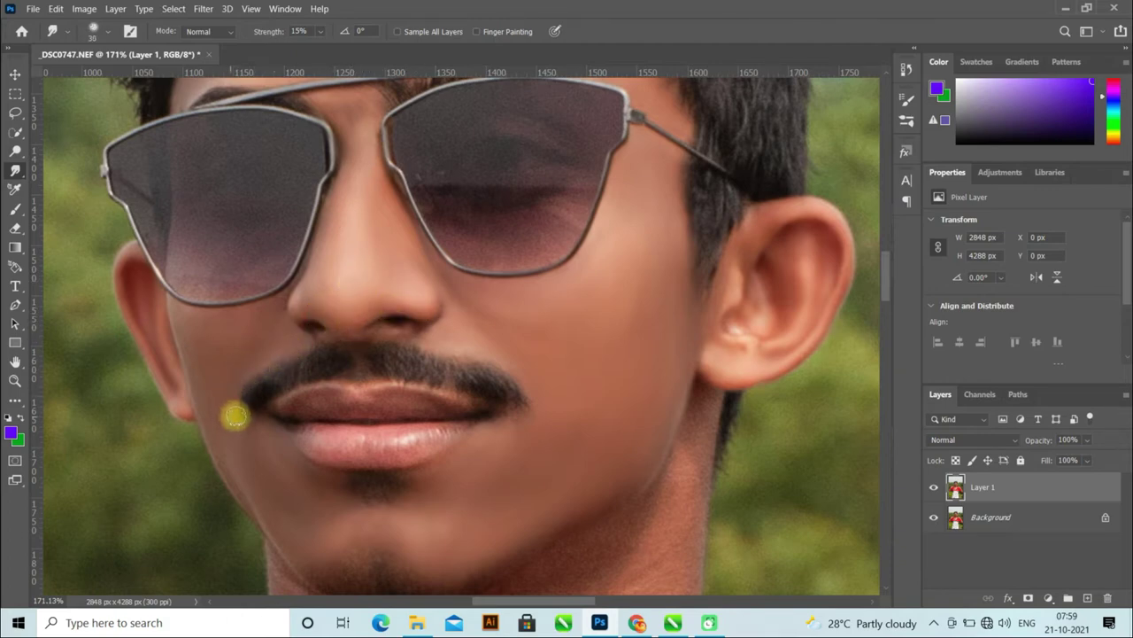
Blend the skin over the jaw, chin and neck
scroll(551, 359, down, 3)
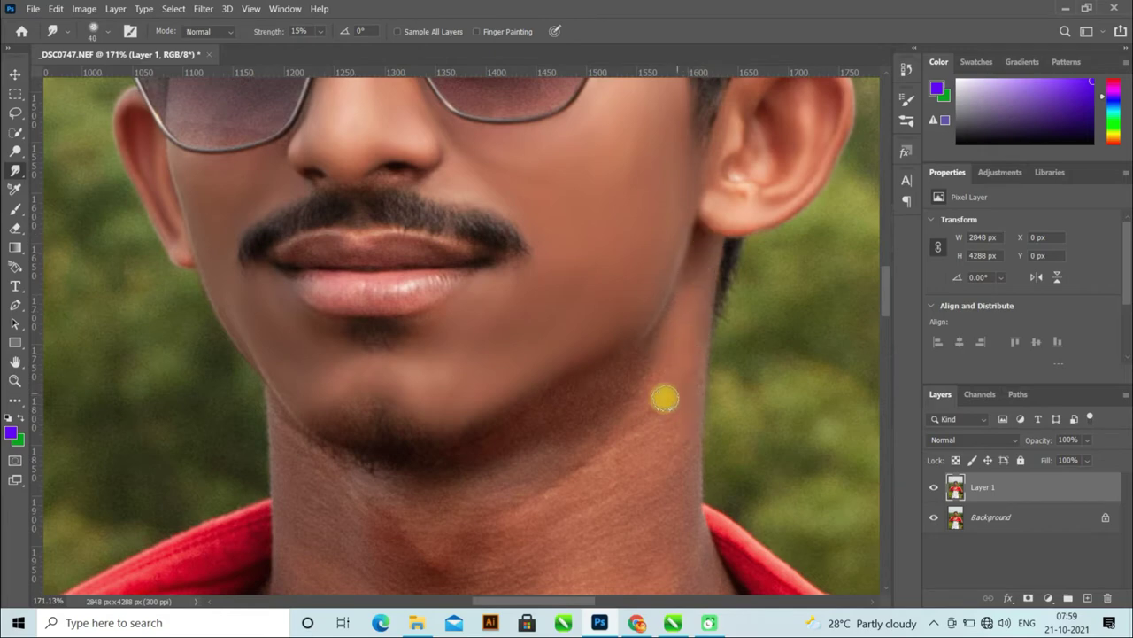
scroll(663, 397, down, 2)
mouse_move(628, 287)
mouse_down()
mouse_move(620, 368)
mouse_move(619, 247)
mouse_move(481, 342)
mouse_move(321, 340)
mouse_move(321, 395)
mouse_move(263, 309)
mouse_move(325, 420)
mouse_move(423, 441)
mouse_up()
key(bracketleft)
key(bracketleft)
key(bracketleft)
key(bracketright)
key(bracketright)
key(bracketright)
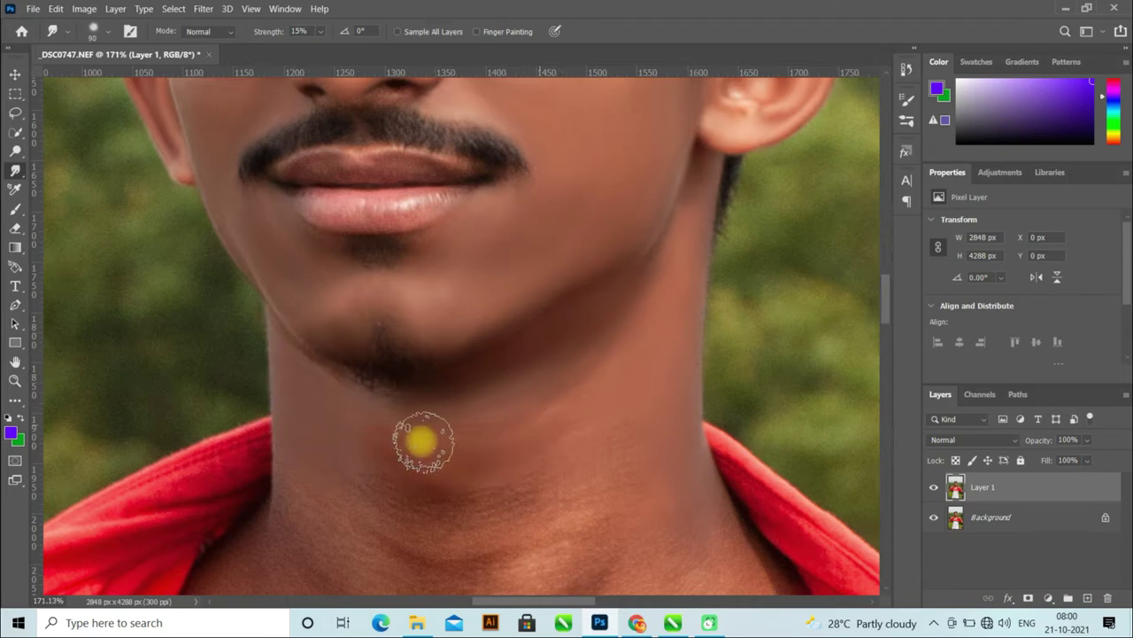
Smooth the skin around the neck with an enlarged smudge brush
scroll(423, 441, down, 3)
key(bracketright)
key(bracketright)
key(bracketright)
mouse_move(498, 372)
mouse_down()
mouse_move(405, 296)
mouse_move(413, 360)
mouse_move(560, 250)
mouse_move(640, 362)
mouse_move(590, 374)
mouse_move(496, 433)
mouse_move(374, 358)
mouse_move(316, 458)
mouse_move(412, 410)
mouse_move(531, 398)
mouse_up()
scroll(492, 358, down, 3)
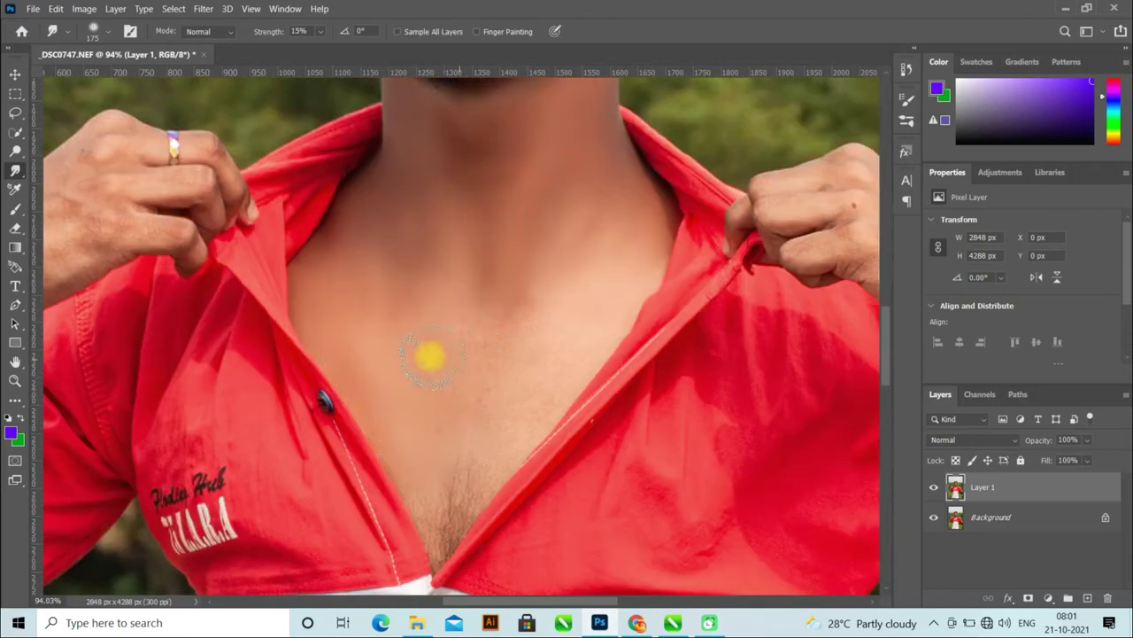
key(bracketleft)
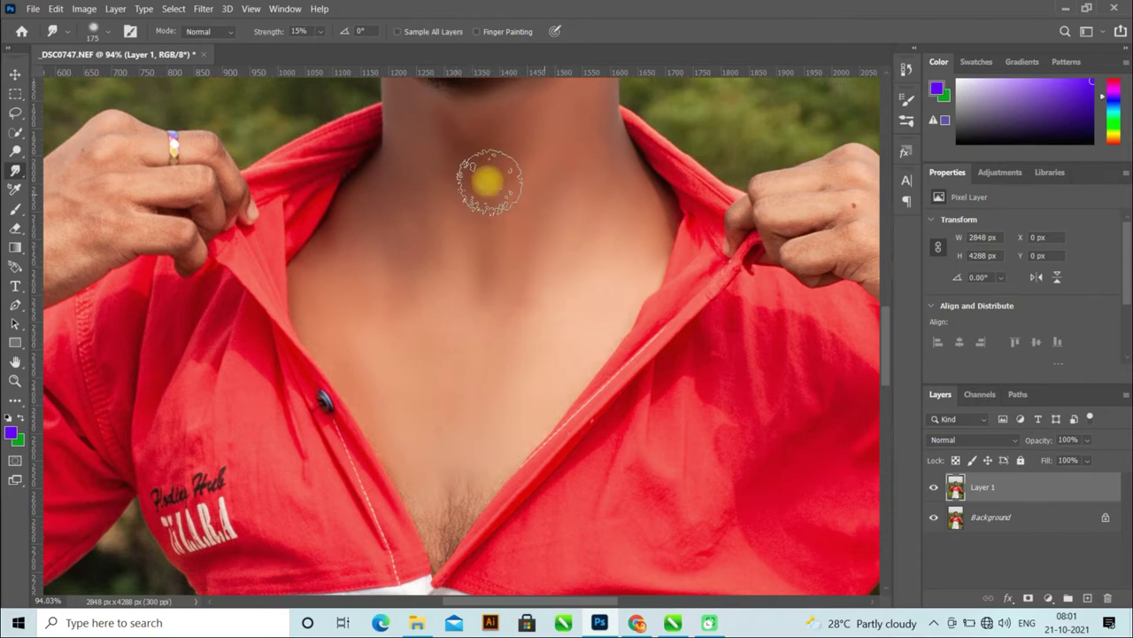
key(bracketleft)
key(bracketleft)
key(bracketleft)
scroll(464, 313, down, 2)
scroll(443, 350, down, 1)
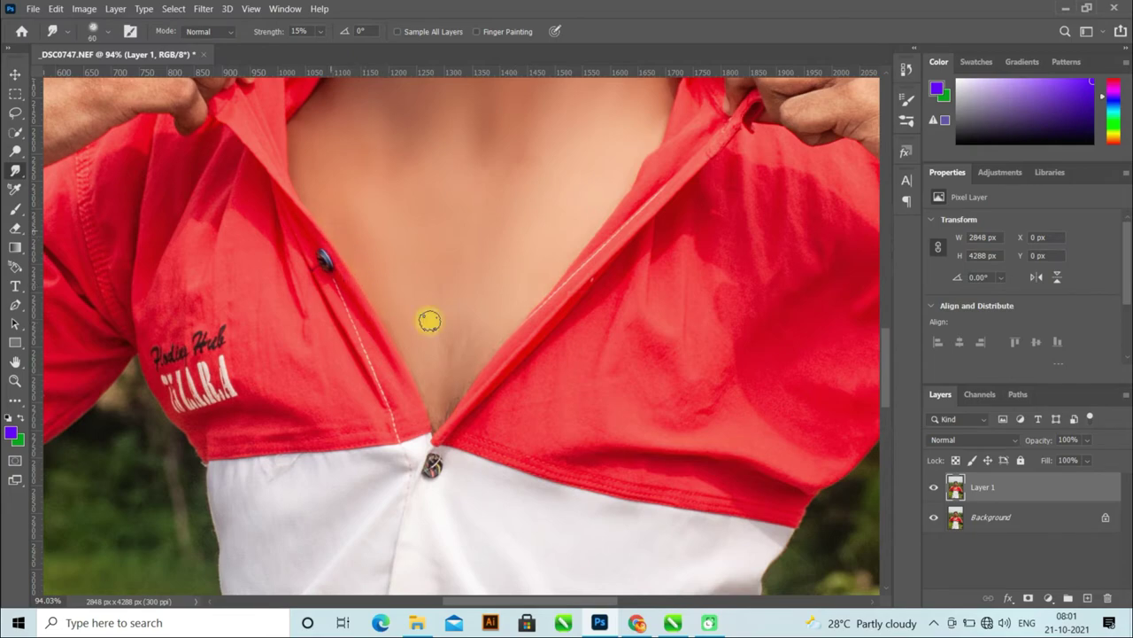
Bring the hand holding the collar into view and size the brush for hand and wrist
key(h)
drag(430, 321, 242, 236)
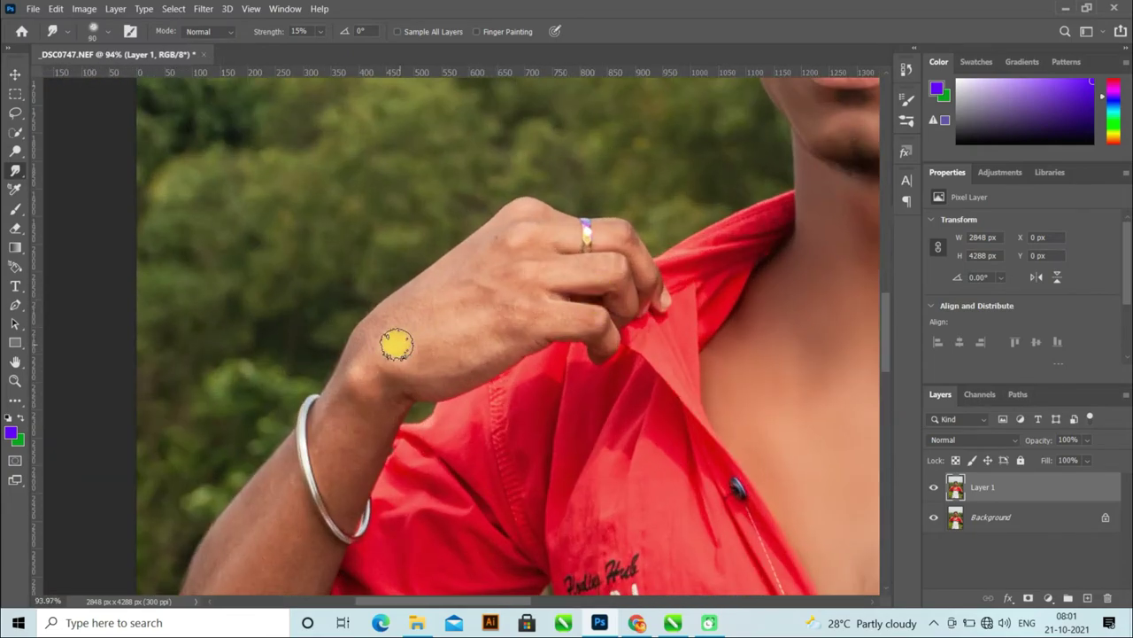
key(bracketright)
key(bracketright)
key(bracketright)
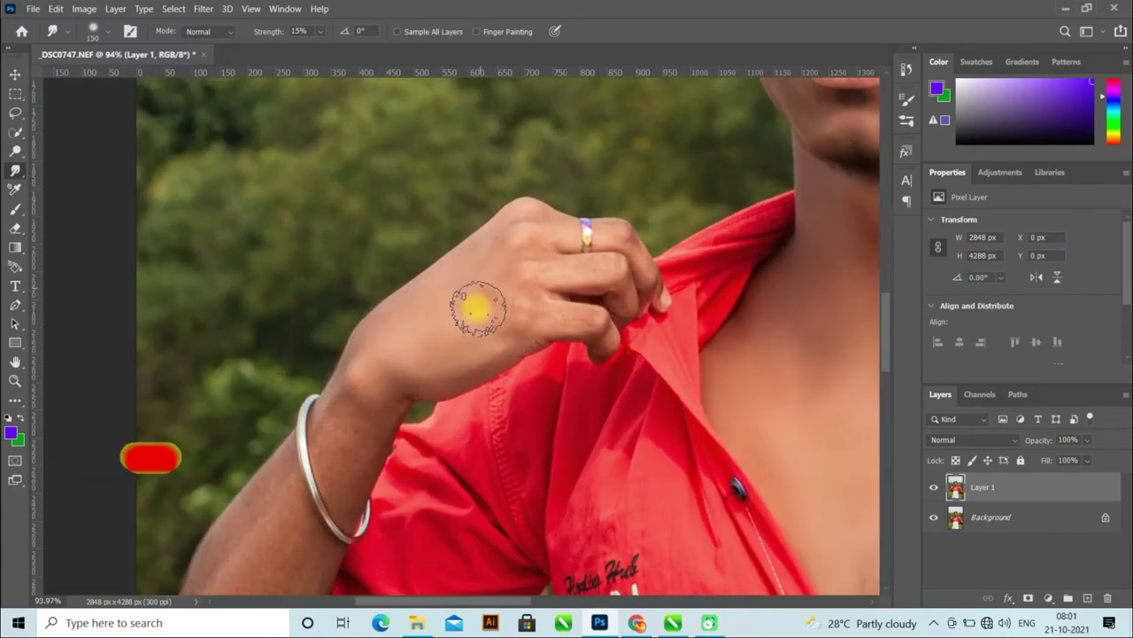
key(bracketleft)
key(bracketleft)
key(bracketleft)
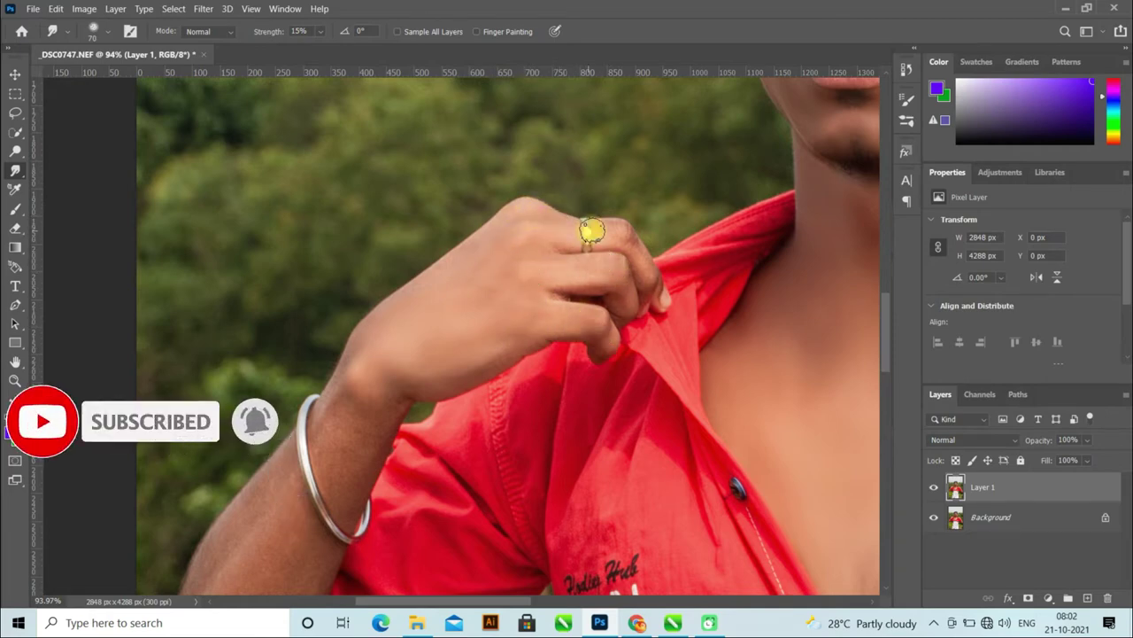
scroll(282, 345, down, 2)
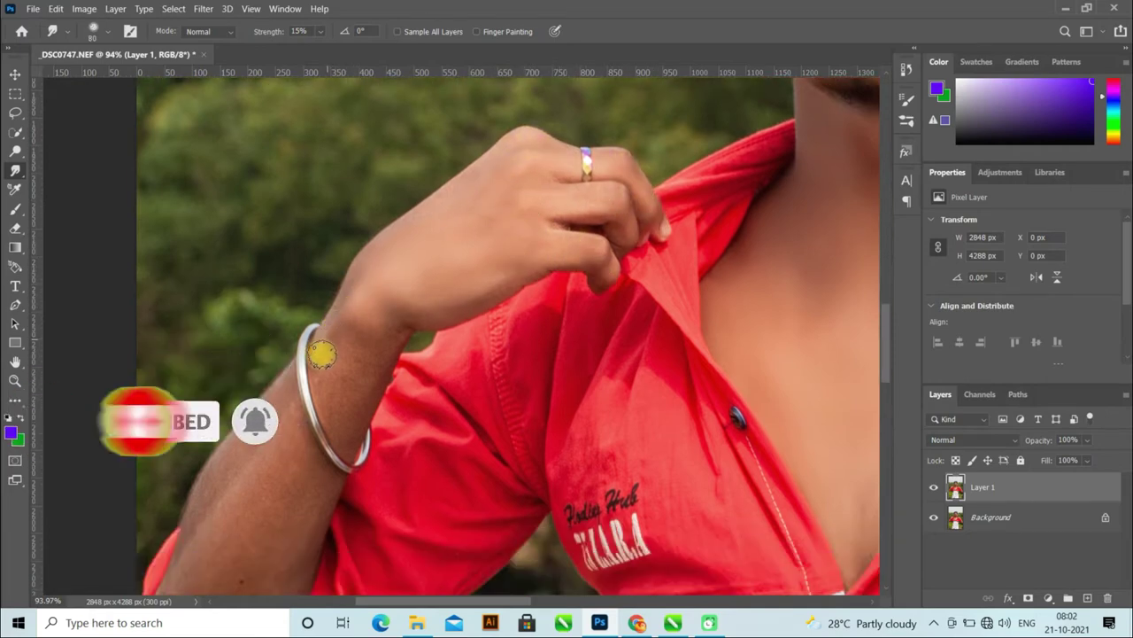
key(bracketright)
key(bracketright)
key(bracketright)
key(bracketright)
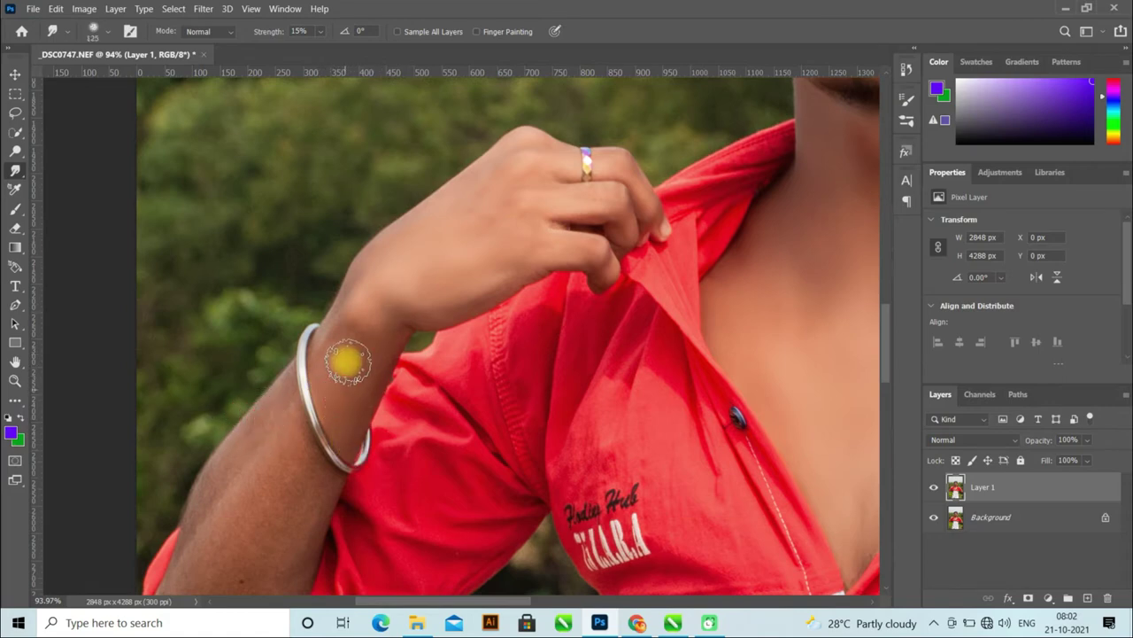
Smooth the forearm skin and fade its dark spot
scroll(420, 278, left, 5)
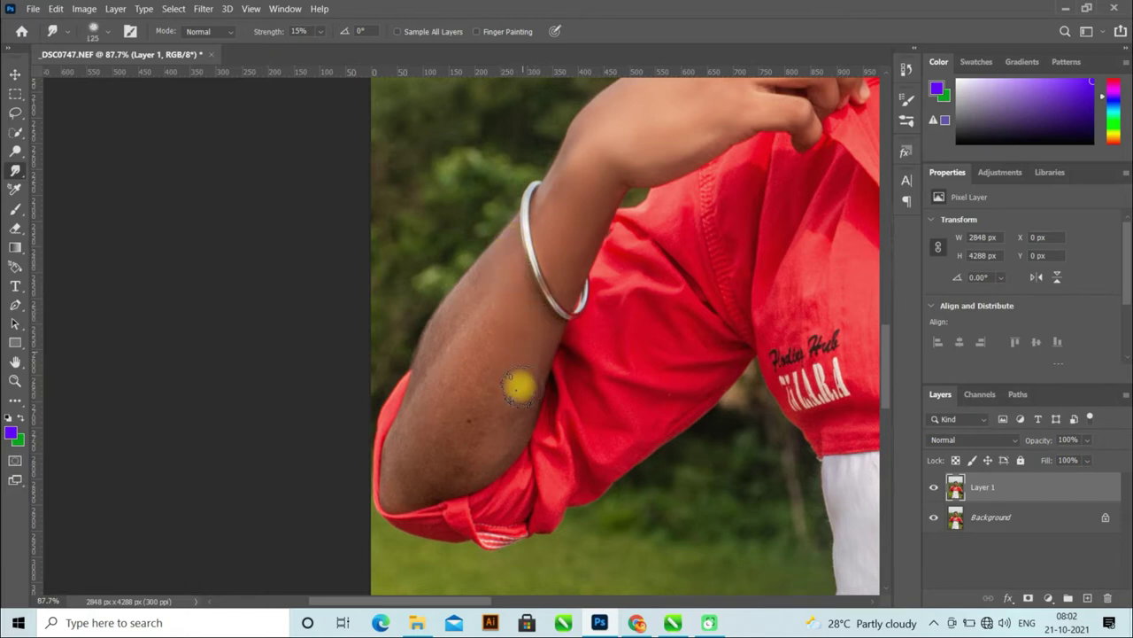
mouse_move(425, 483)
mouse_down()
mouse_move(398, 443)
mouse_move(463, 309)
mouse_move(426, 452)
mouse_up()
key(bracketleft)
key(bracketleft)
key(bracketleft)
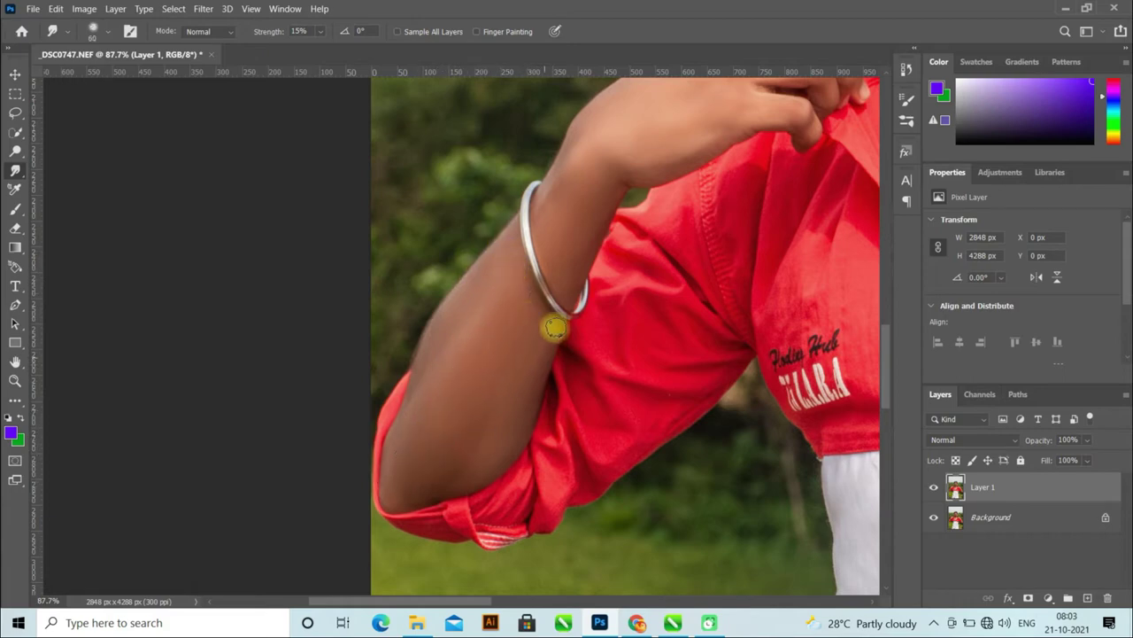
scroll(375, 399, down, 1)
scroll(792, 455, down, 3)
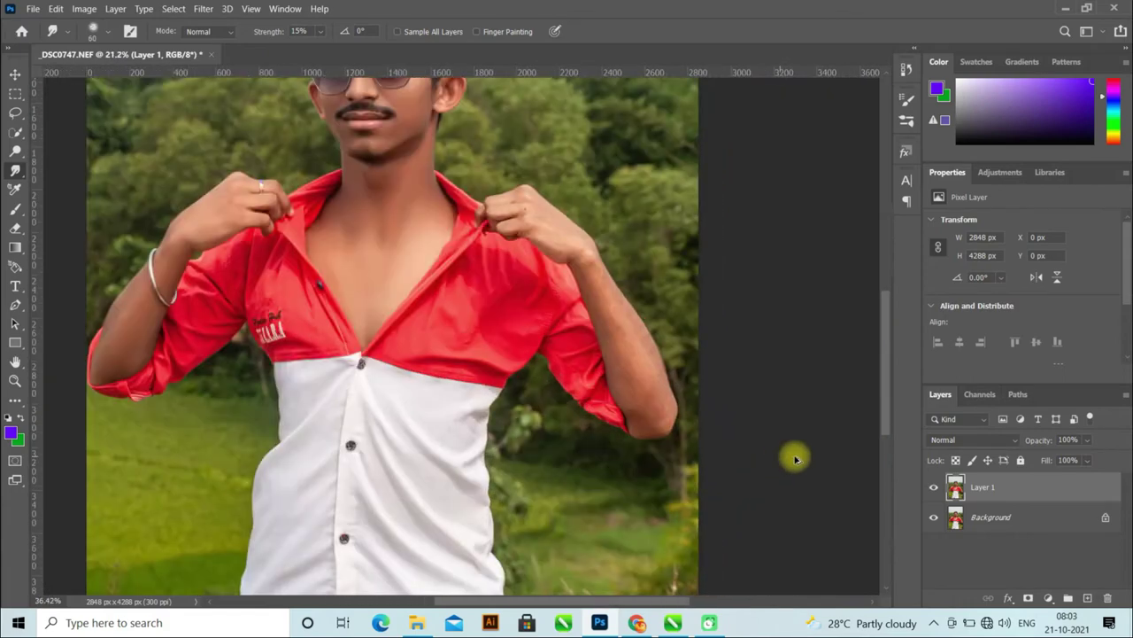
scroll(430, 331, up, 3)
scroll(379, 368, up, 2)
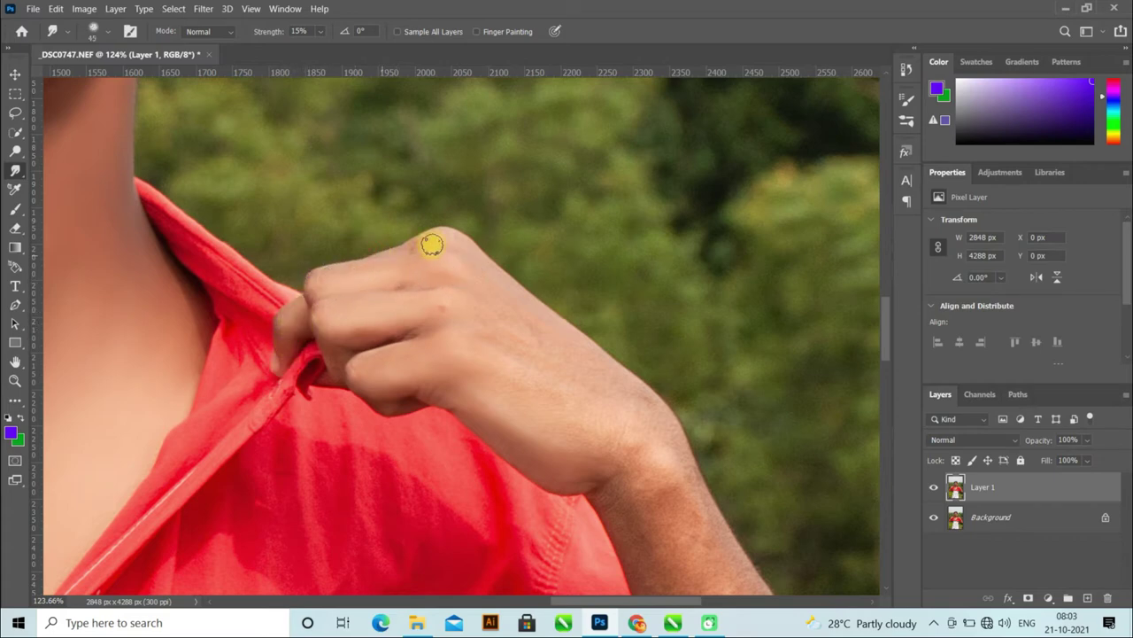
scroll(430, 239, down, 3)
Smooth the other forearm's hair texture and blend the skin over the elbow
key(bracketright)
key(bracketright)
key(bracketright)
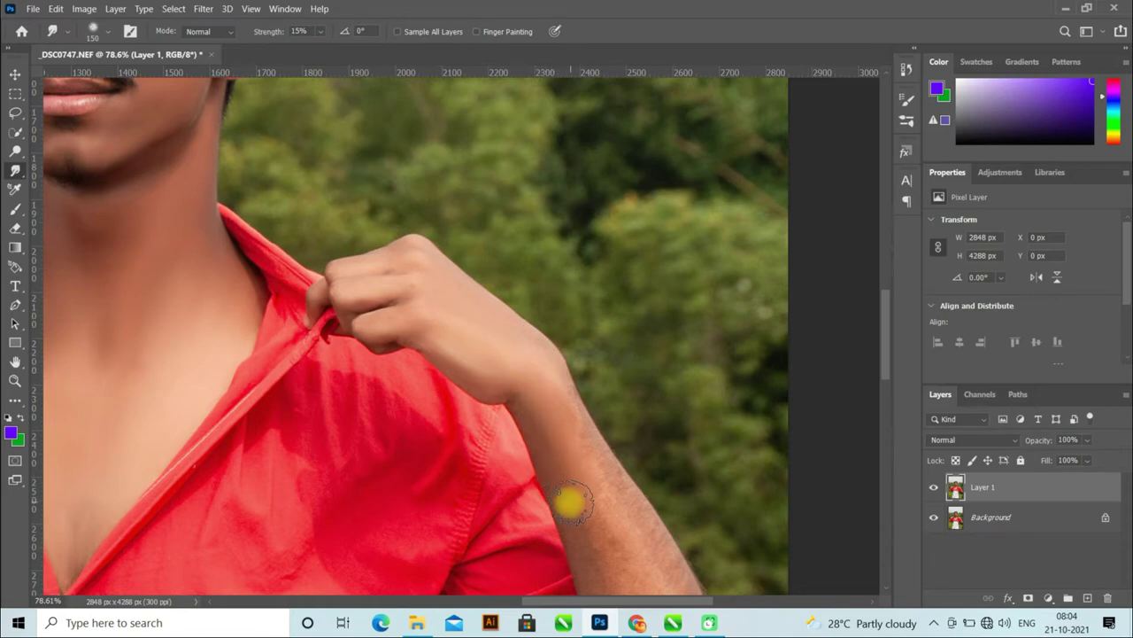
scroll(589, 458, down, 3)
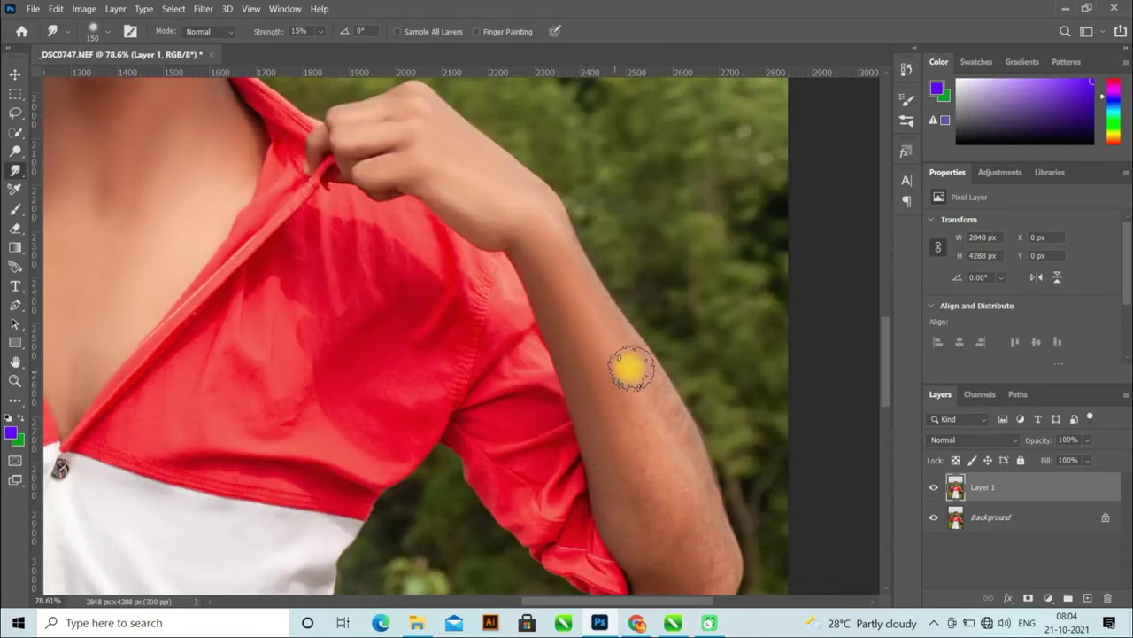
drag(605, 338, 623, 537)
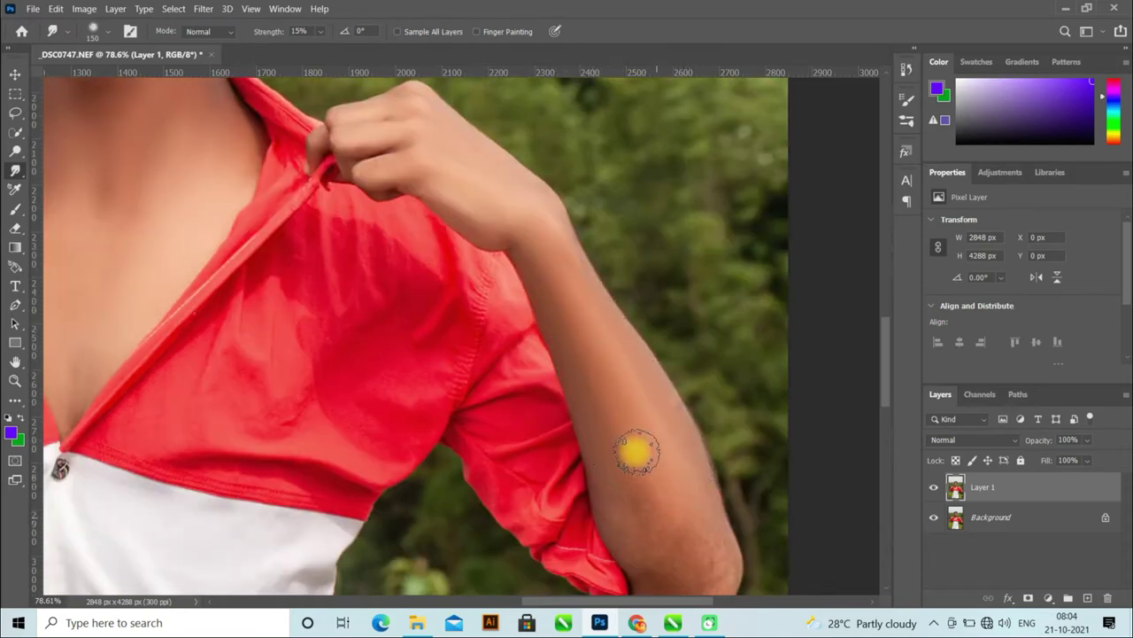
scroll(673, 466, down, 2)
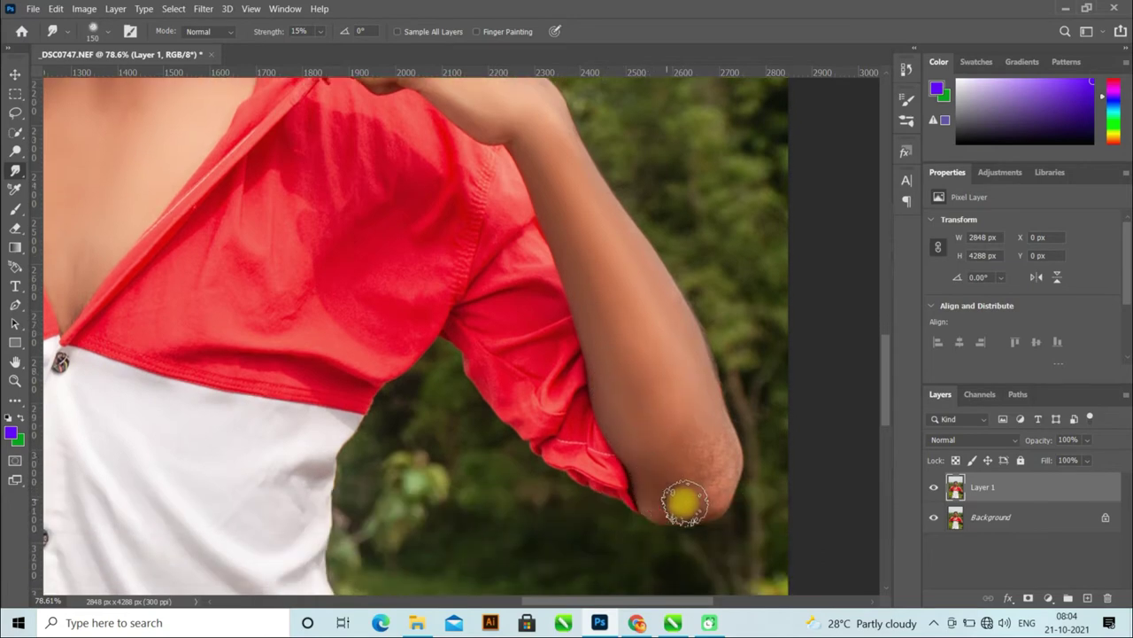
mouse_move(721, 449)
mouse_down()
mouse_move(671, 328)
mouse_move(629, 400)
mouse_move(711, 486)
mouse_move(607, 325)
mouse_up()
Fit the photo in the window and save it as _DSC0747.psd
key(ctrl+0)
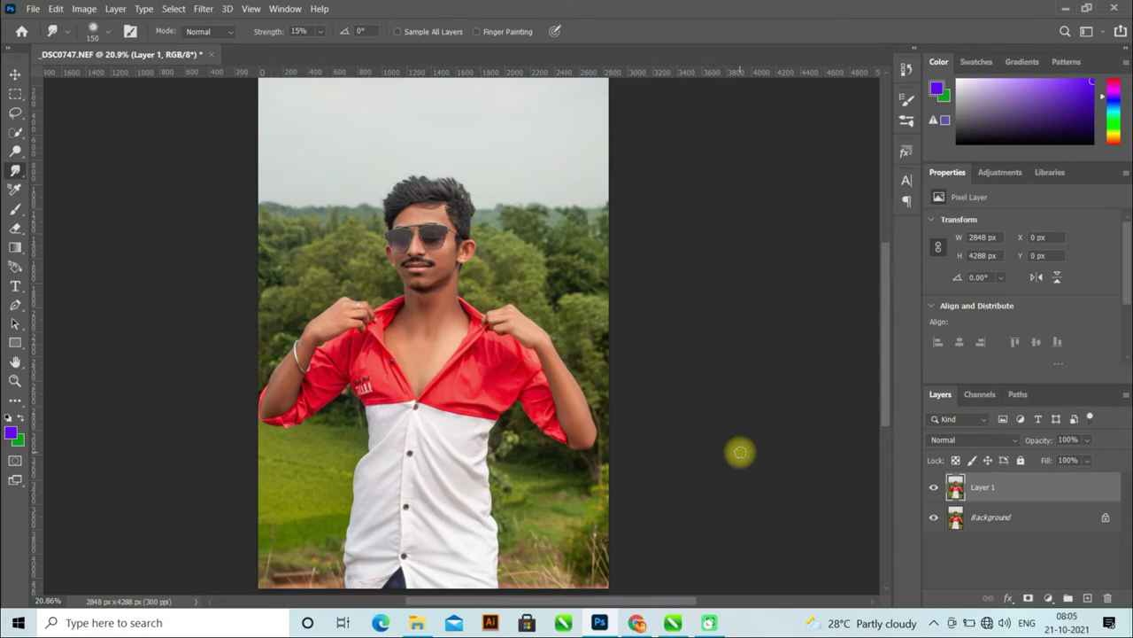
key(ctrl+s)
click(652, 457)
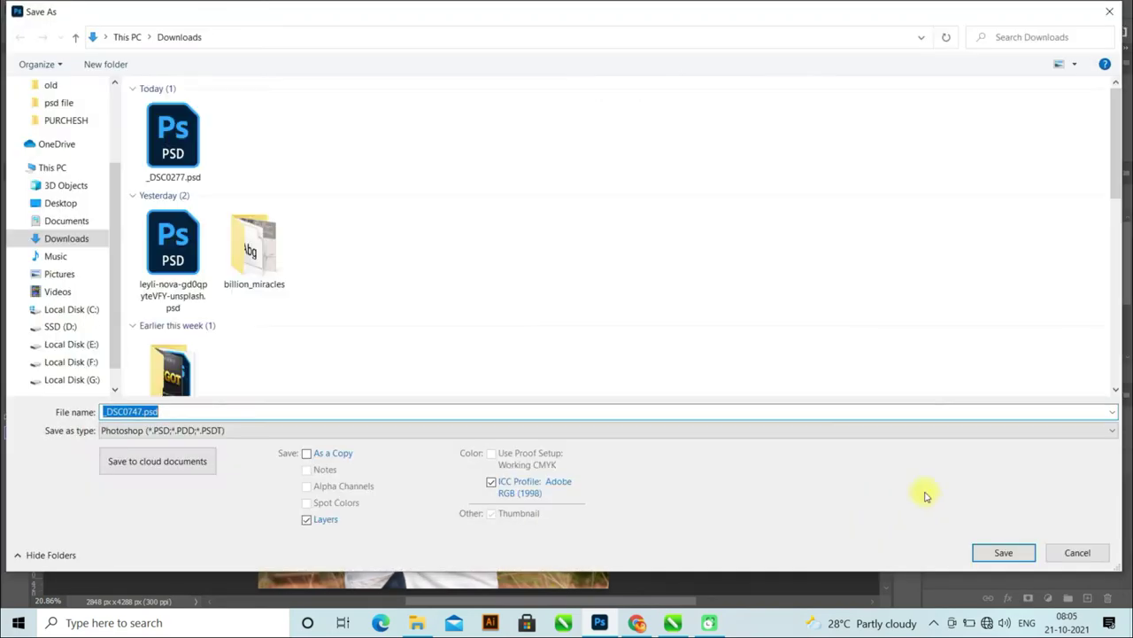
key(Return)
click(729, 168)
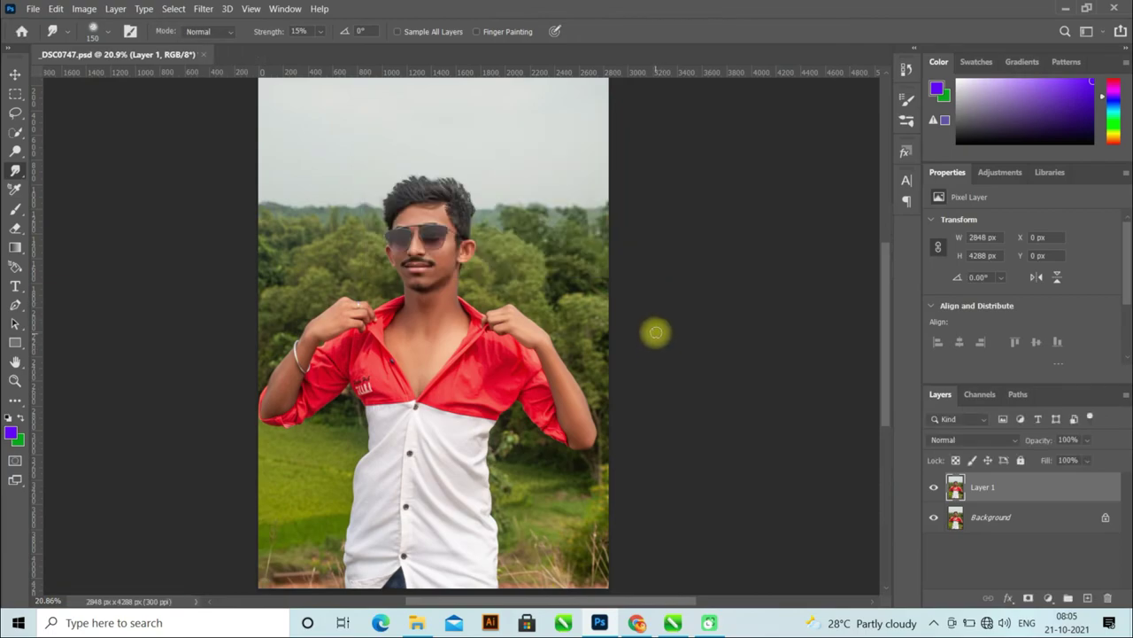
Zoom in and smooth the cheek skin beside the moustache with a smaller brush
scroll(385, 276, up, 2)
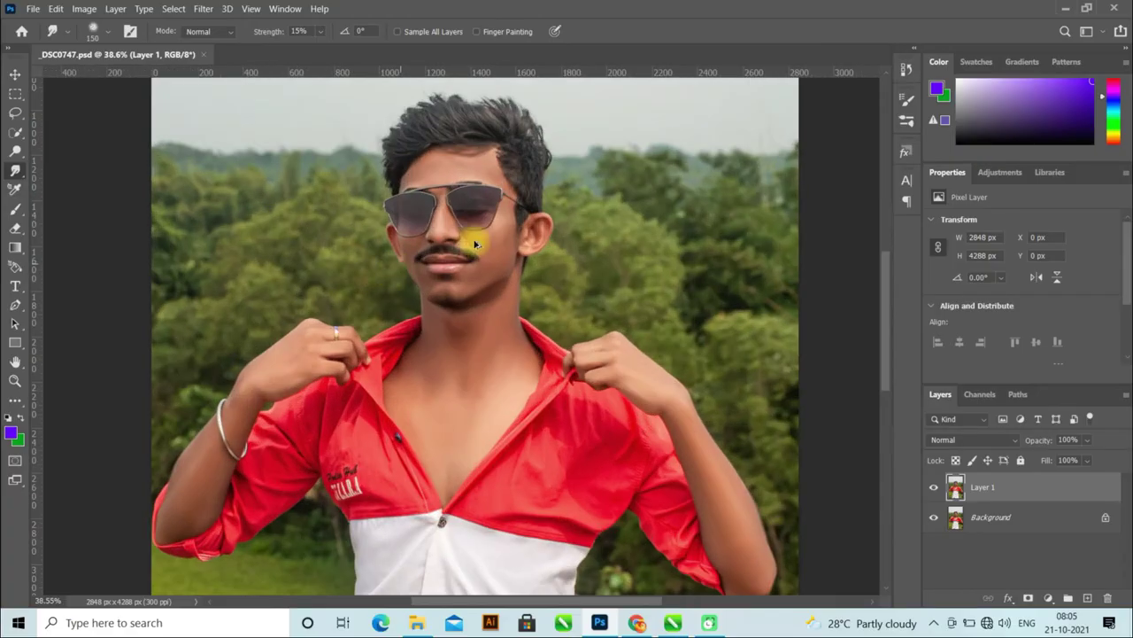
scroll(470, 243, up, 2)
scroll(420, 245, up, 2)
scroll(425, 242, up, 1)
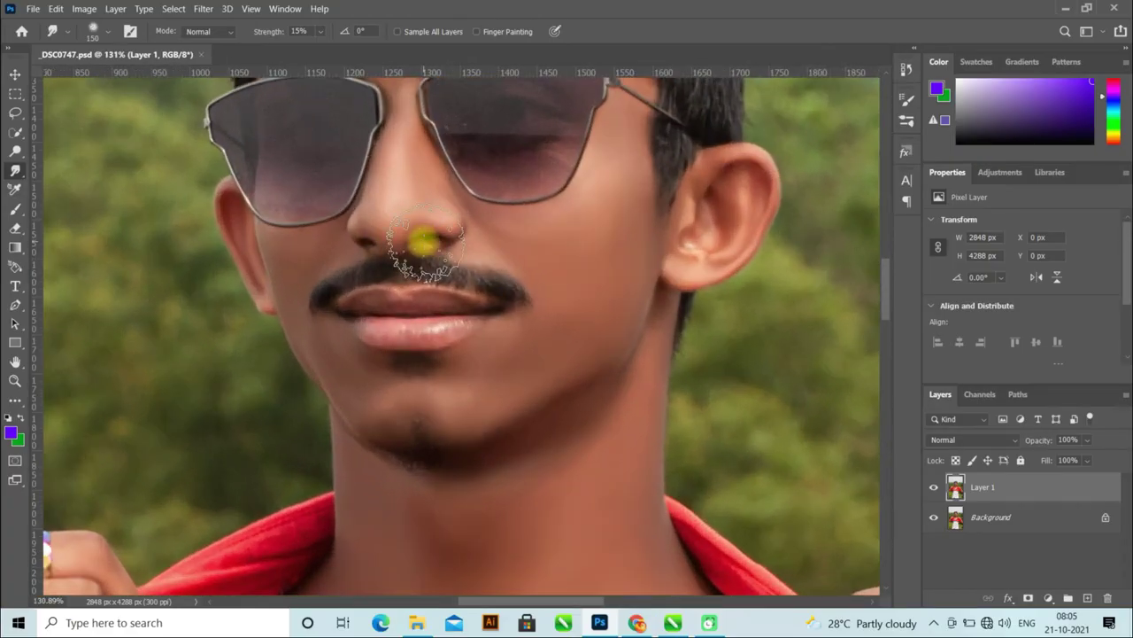
scroll(424, 244, up, 2)
scroll(423, 244, down, 1)
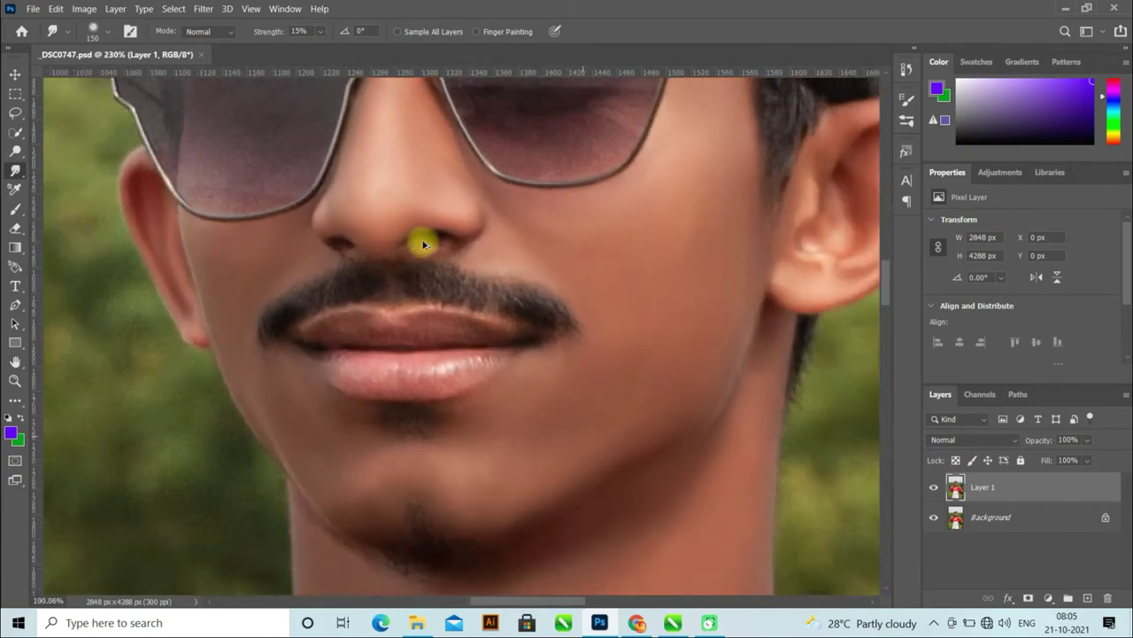
scroll(417, 240, down, 1)
scroll(97, 288, up, 2)
scroll(420, 257, up, 1)
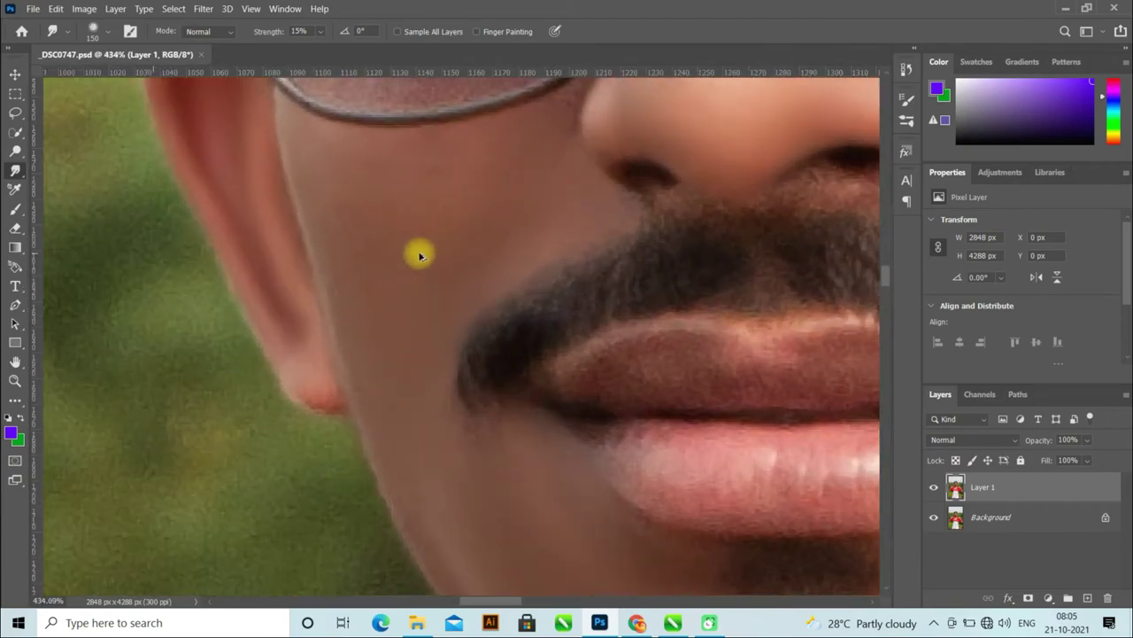
scroll(420, 256, up, 1)
scroll(423, 257, up, 1)
scroll(439, 256, up, 1)
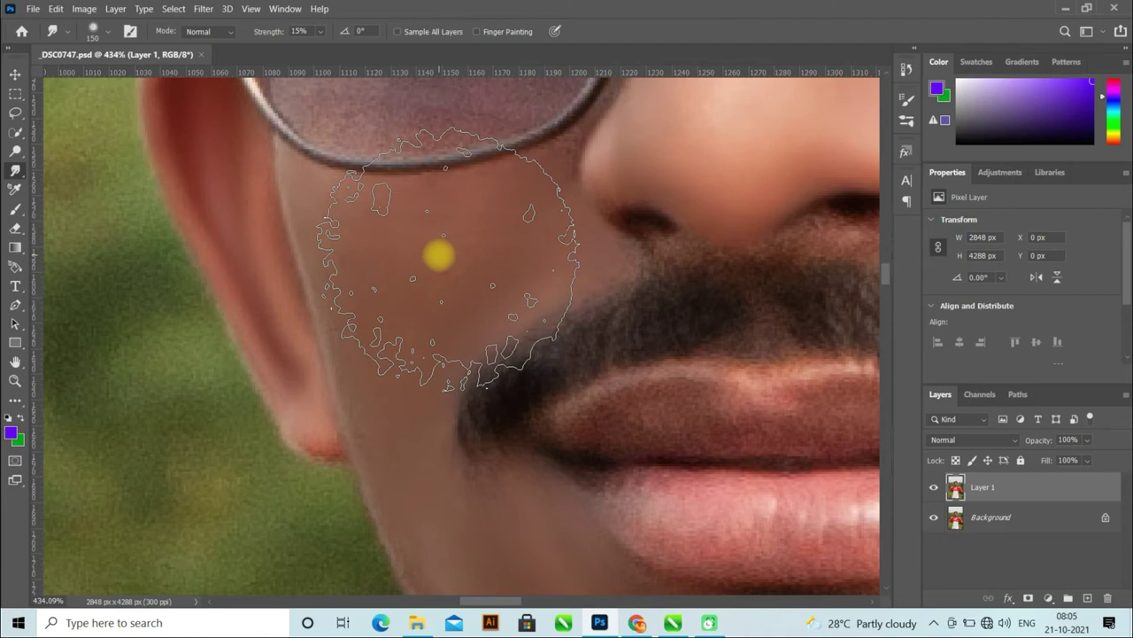
key(bracketleft)
key(bracketleft)
key(bracketleft)
key(bracketleft)
key(bracketleft)
key(bracketleft)
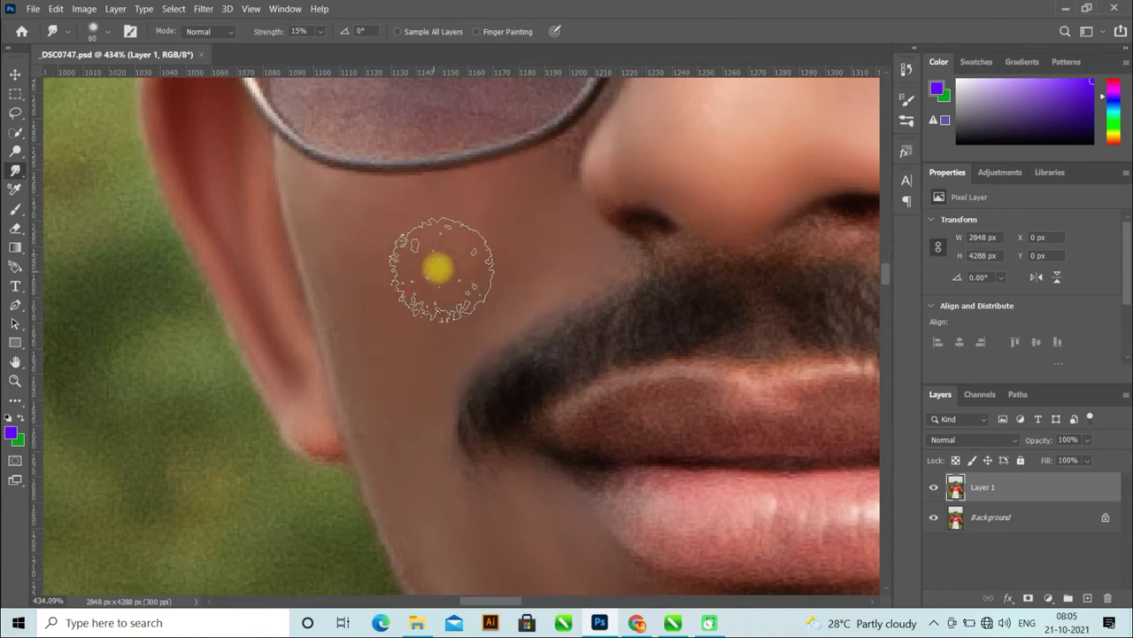
mouse_move(440, 267)
mouse_down()
mouse_move(468, 269)
mouse_move(425, 228)
mouse_move(481, 198)
mouse_move(382, 214)
mouse_move(392, 291)
mouse_move(380, 387)
mouse_move(374, 372)
mouse_up()
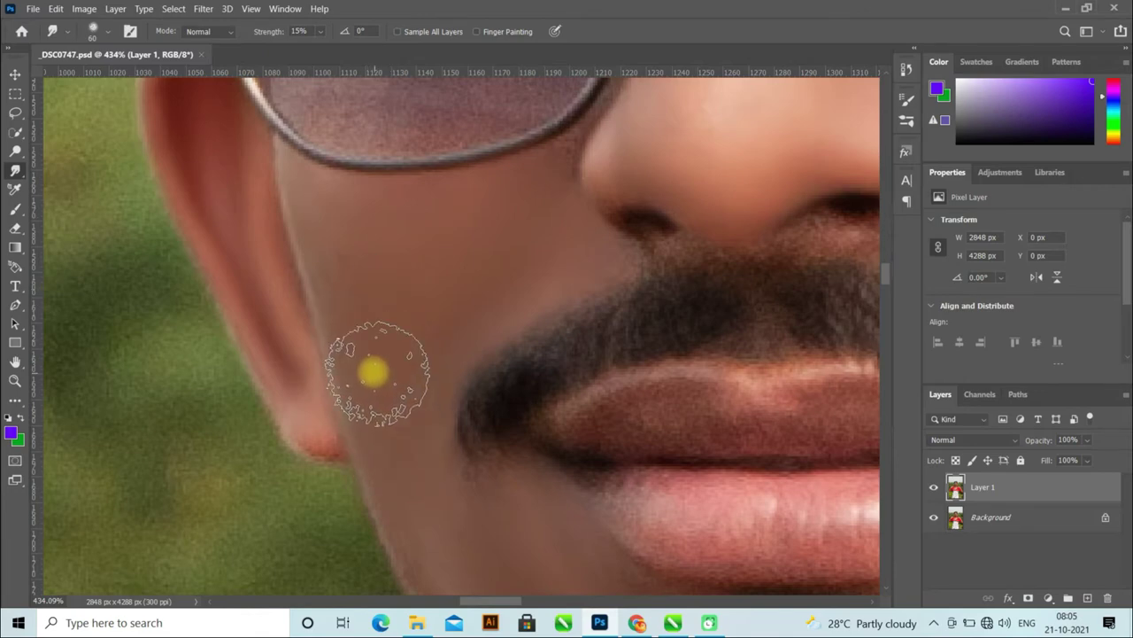
Zoom out to review the whole portrait and save _DSC0747.psd again
scroll(405, 265, down, 3)
scroll(516, 180, up, 1)
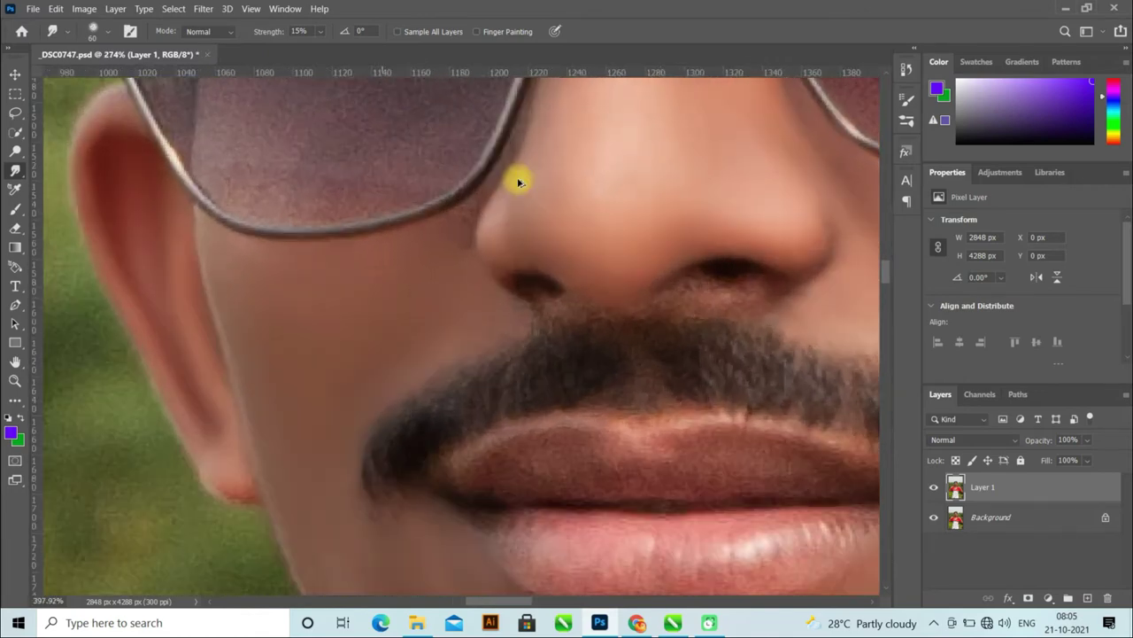
scroll(458, 233, up, 1)
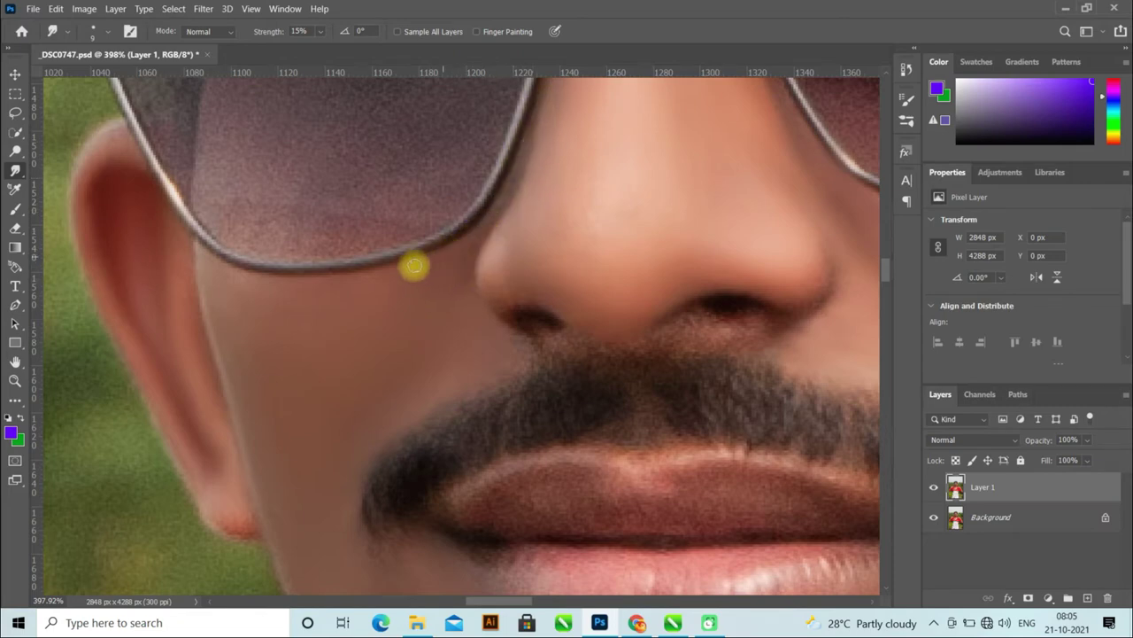
scroll(398, 280, down, 3)
scroll(398, 280, down, 2)
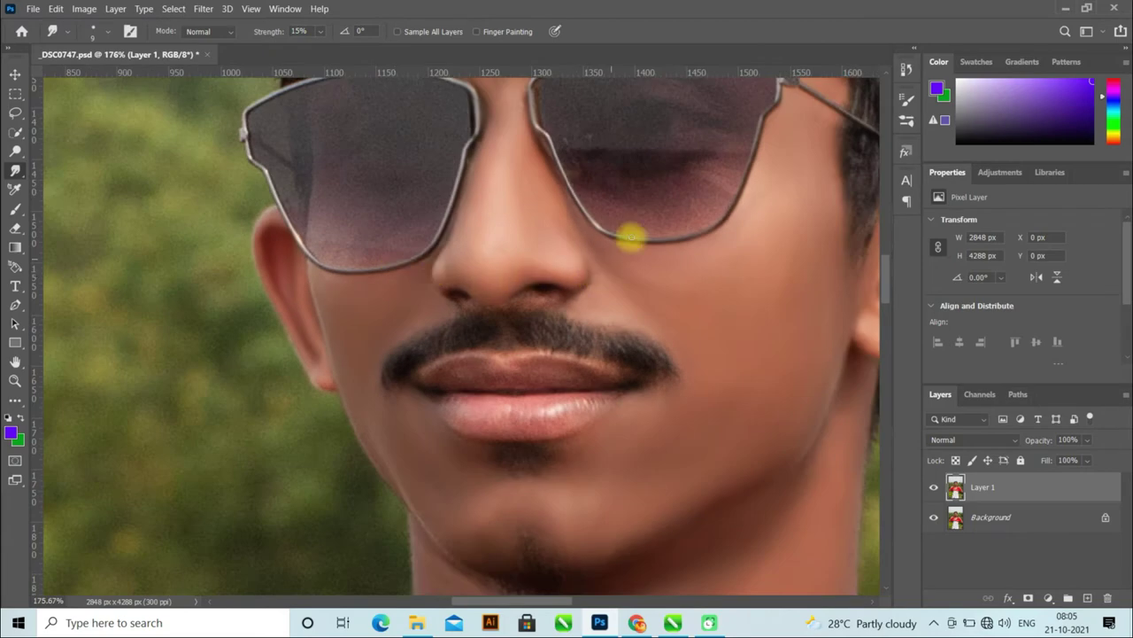
scroll(630, 237, up, 3)
scroll(620, 215, up, 1)
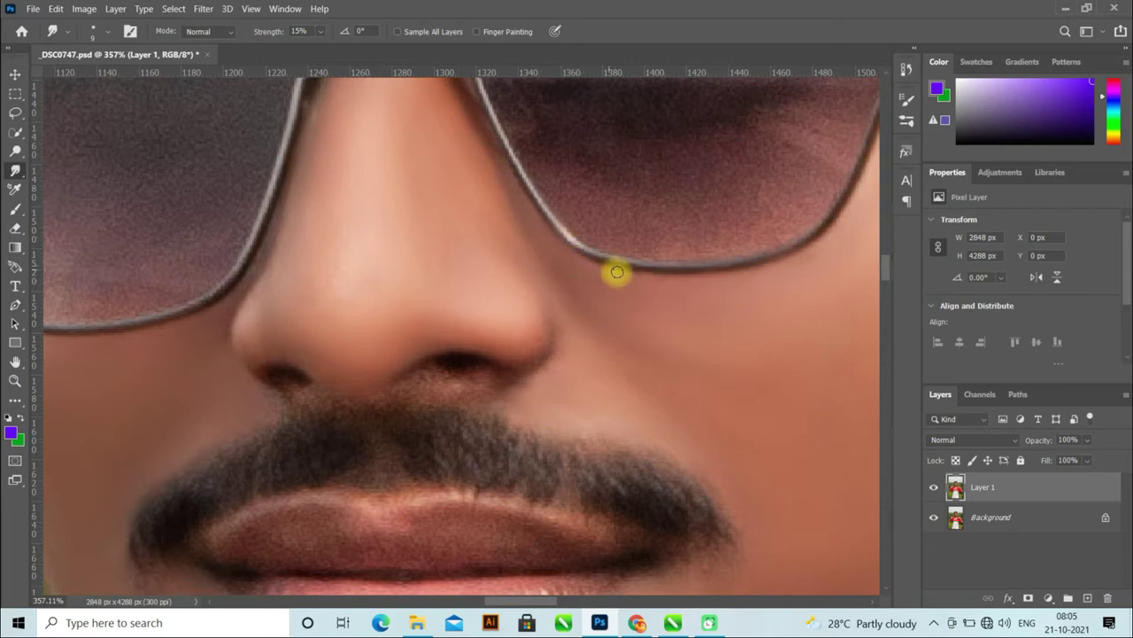
scroll(518, 302, down, 1)
scroll(519, 293, down, 2)
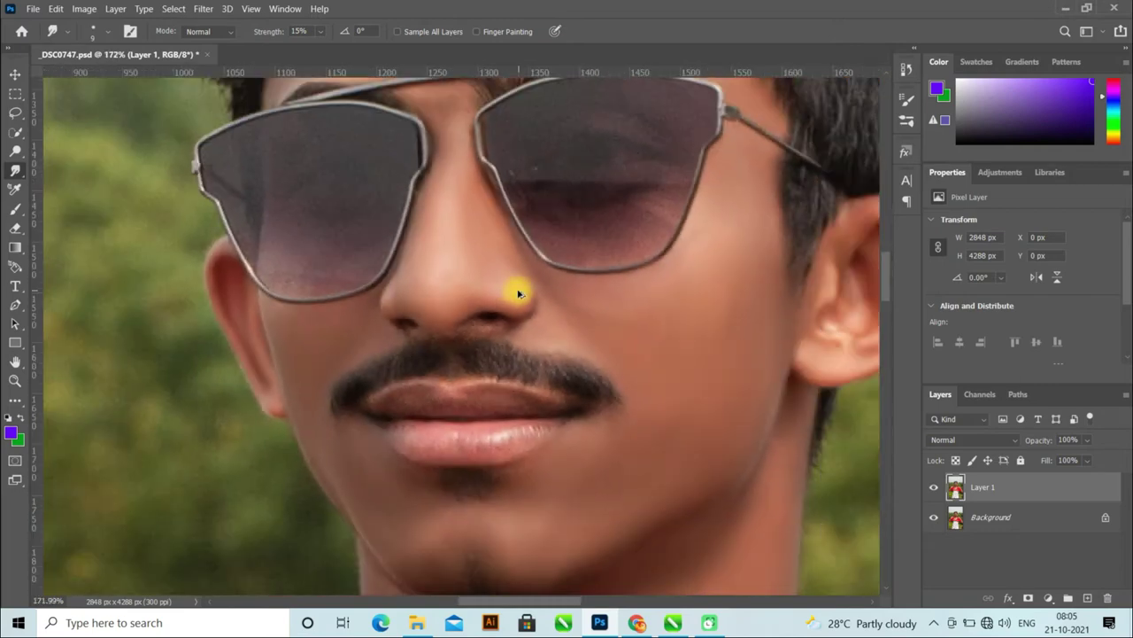
scroll(519, 294, down, 1)
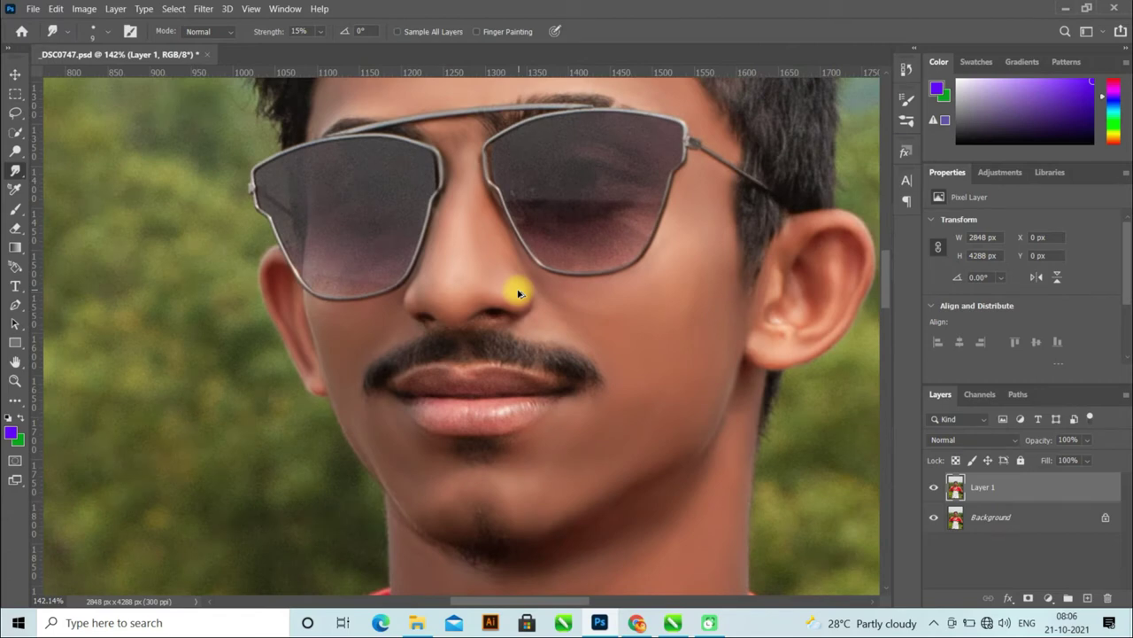
scroll(518, 293, down, 1)
scroll(519, 286, up, 2)
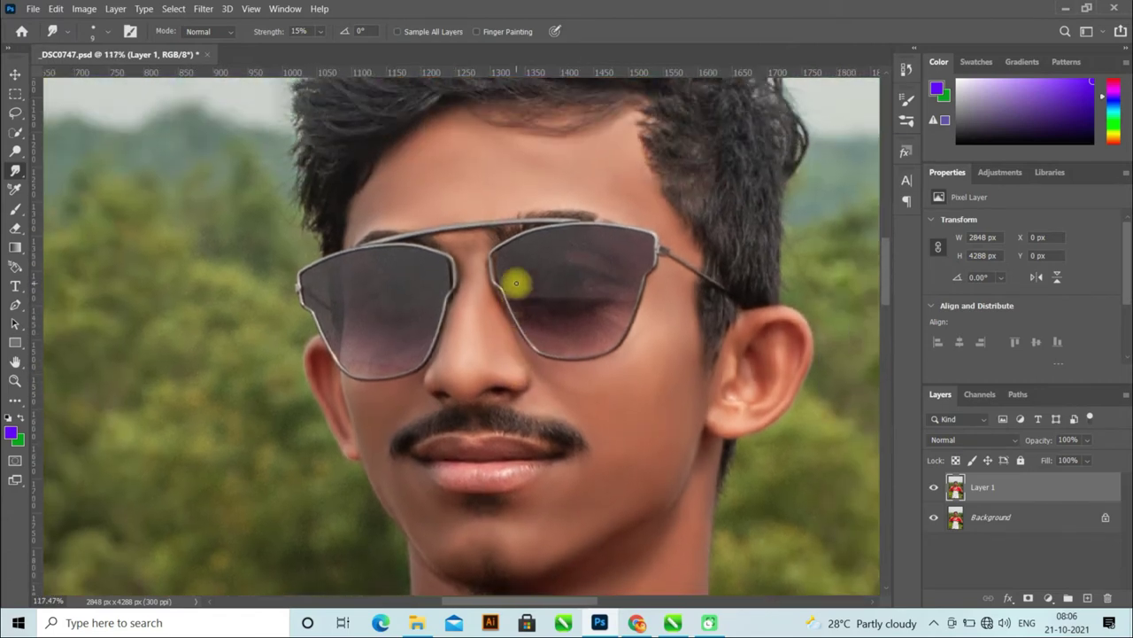
scroll(516, 284, down, 3)
scroll(517, 283, down, 1)
scroll(517, 282, down, 1)
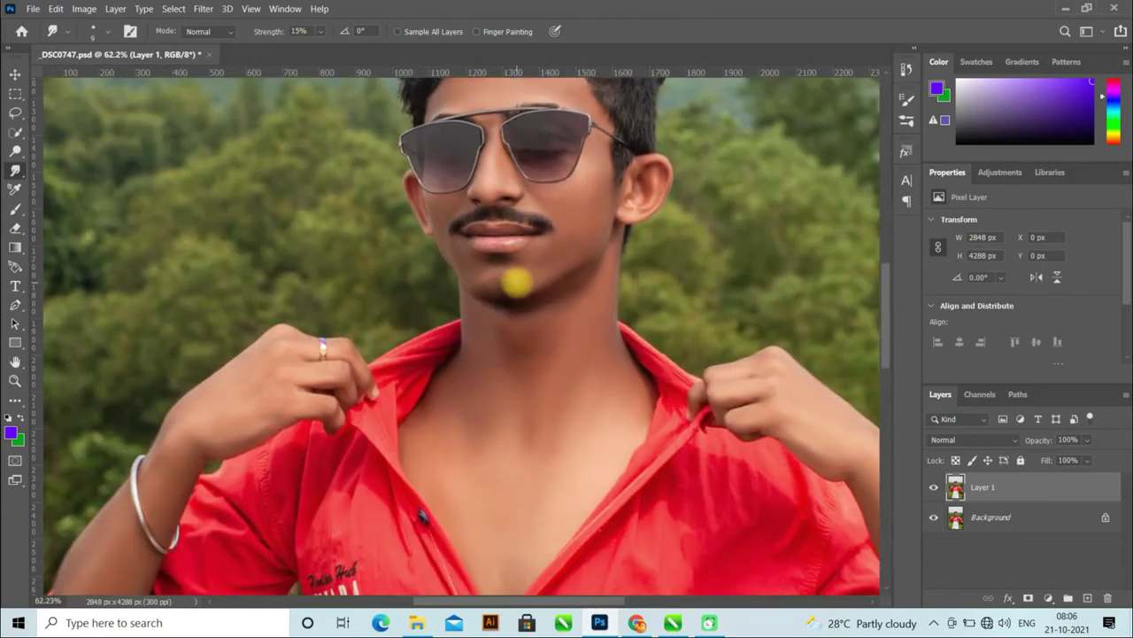
scroll(518, 284, down, 2)
scroll(518, 284, down, 1)
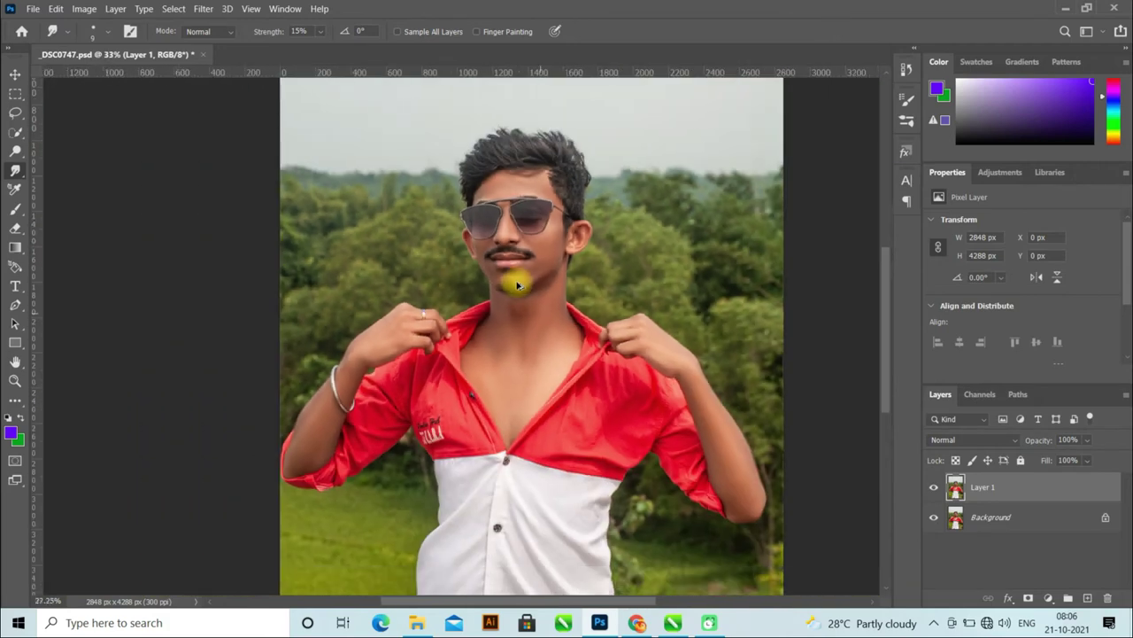
scroll(518, 284, down, 2)
scroll(518, 284, down, 1)
scroll(518, 284, down, 1)
scroll(518, 285, up, 2)
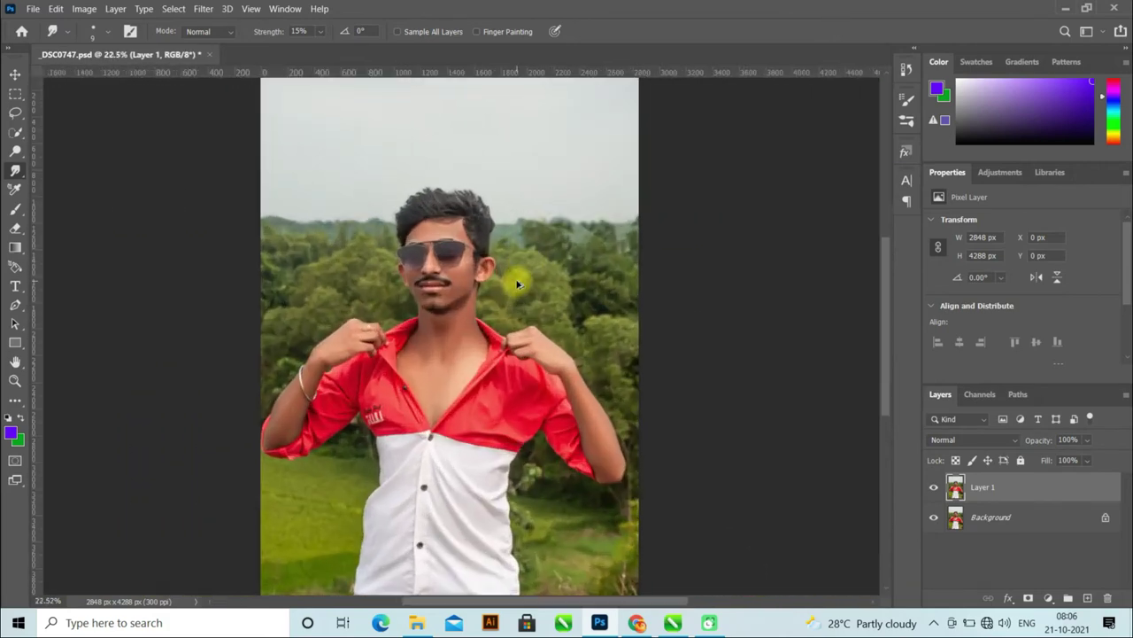
scroll(518, 284, down, 1)
scroll(518, 285, up, 1)
scroll(518, 284, down, 1)
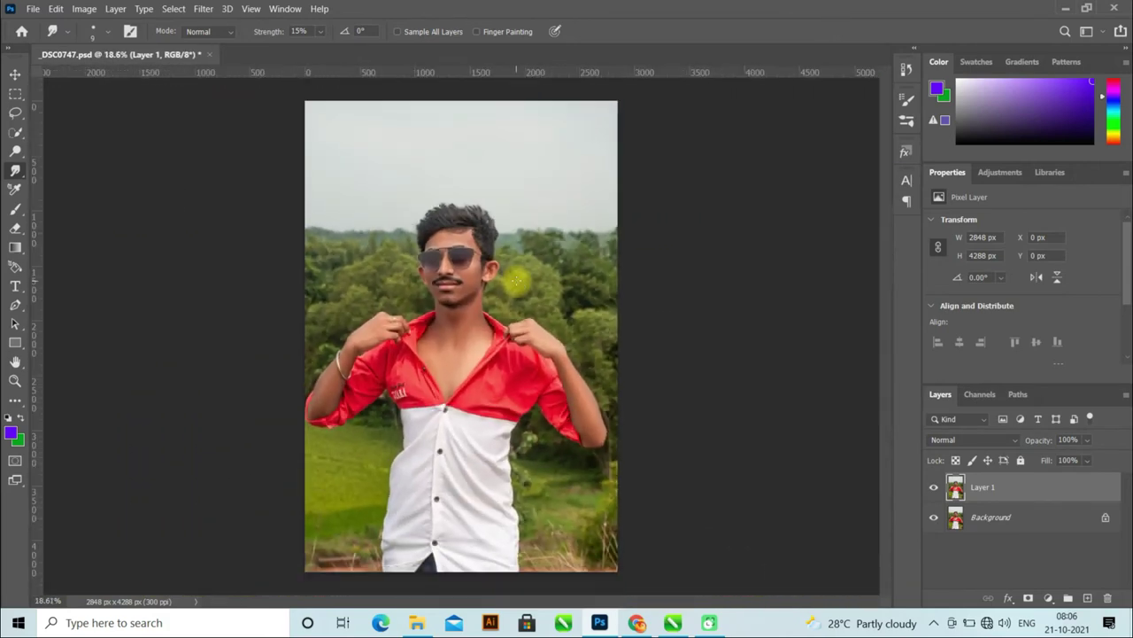
key(ctrl+s)
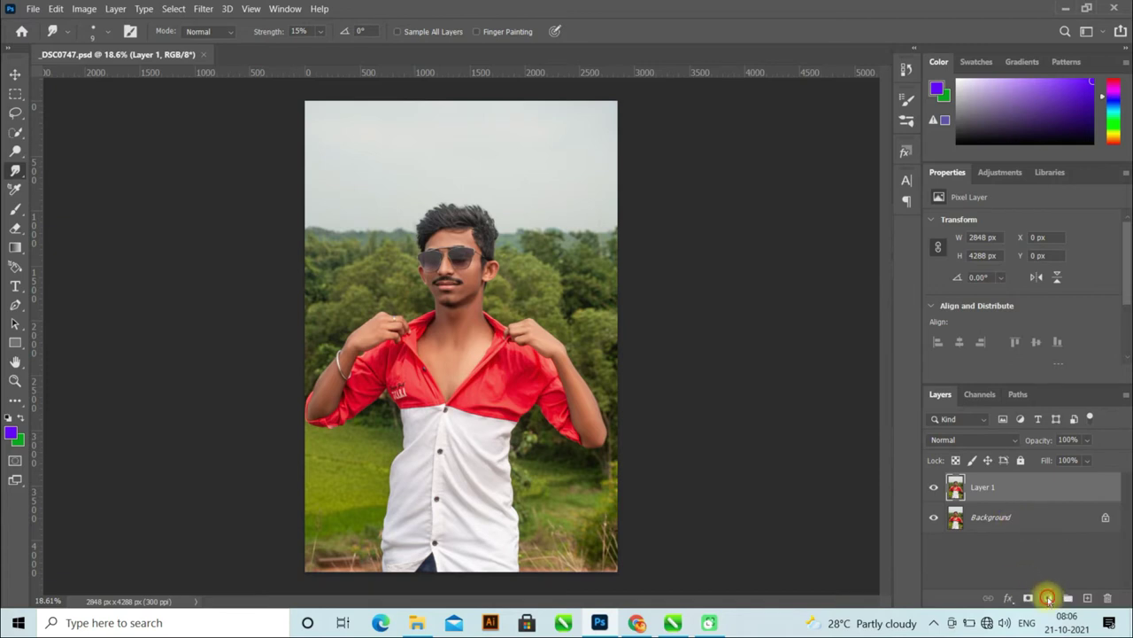
Add a Selective Color layer with Reds Black at +23 to deepen the red shirt
click(1048, 598)
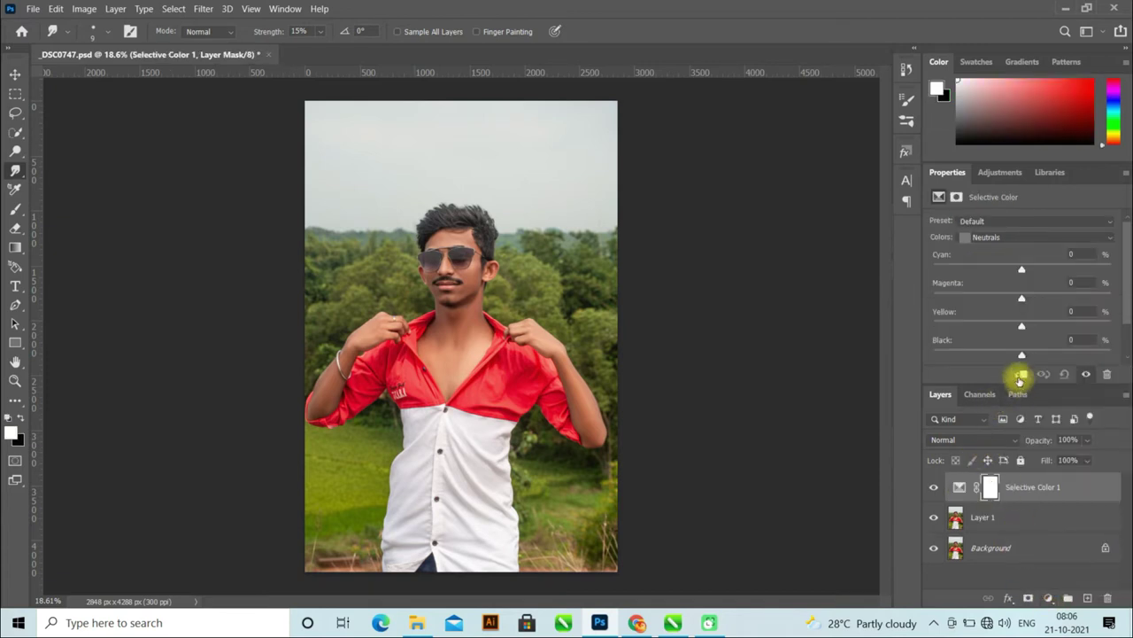
click(1012, 239)
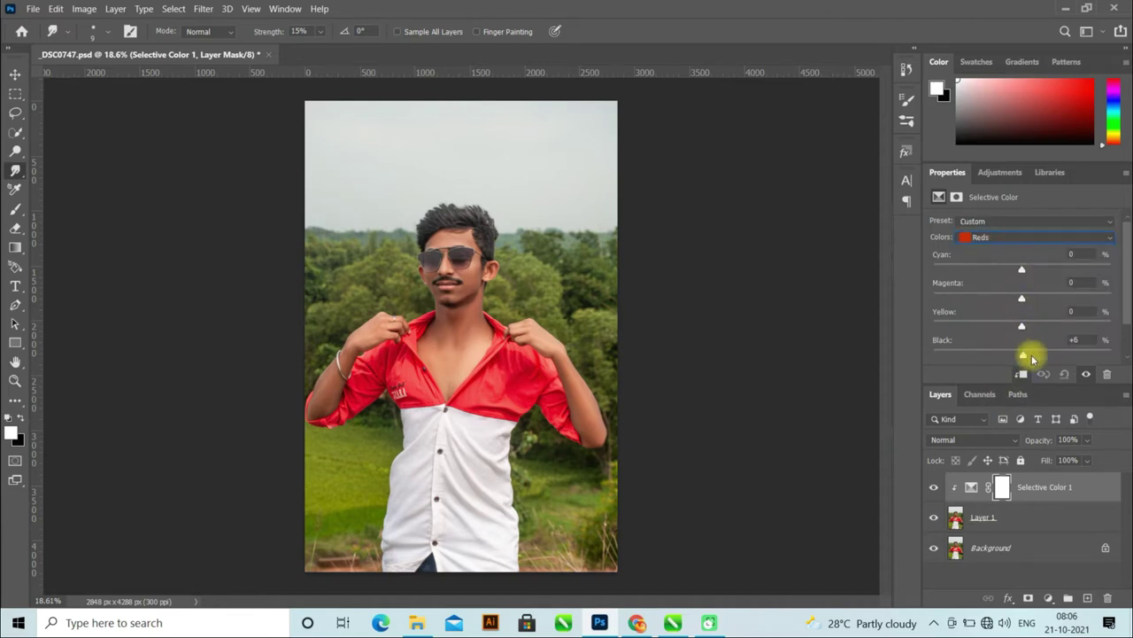
mouse_move(1032, 358)
mouse_down()
mouse_move(1042, 358)
mouse_move(999, 352)
mouse_move(1038, 352)
mouse_up()
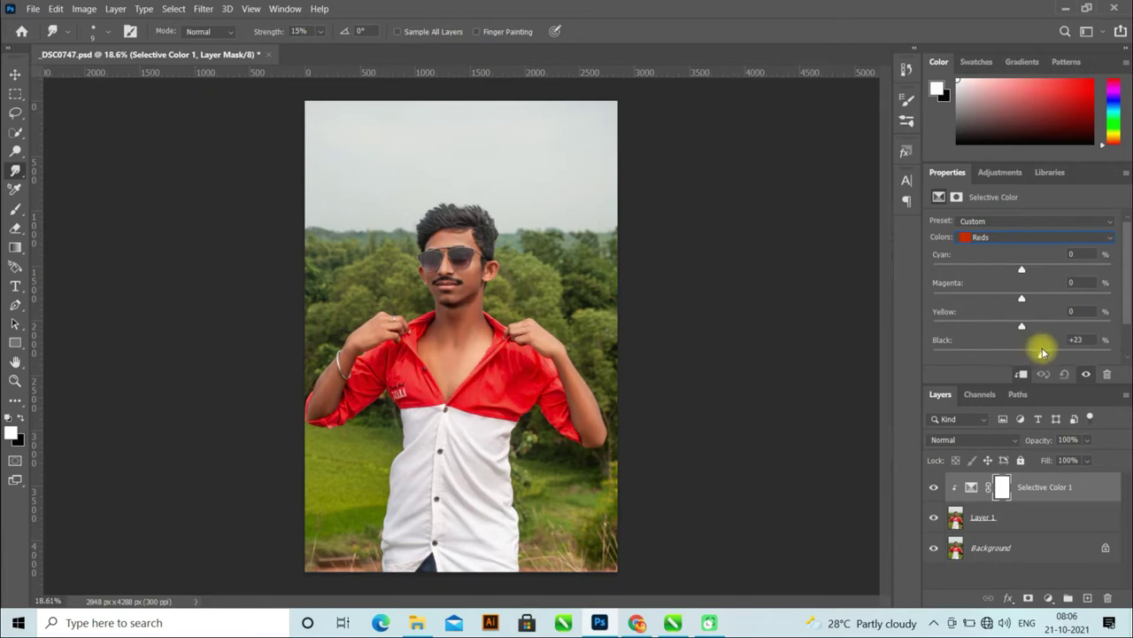
click(998, 237)
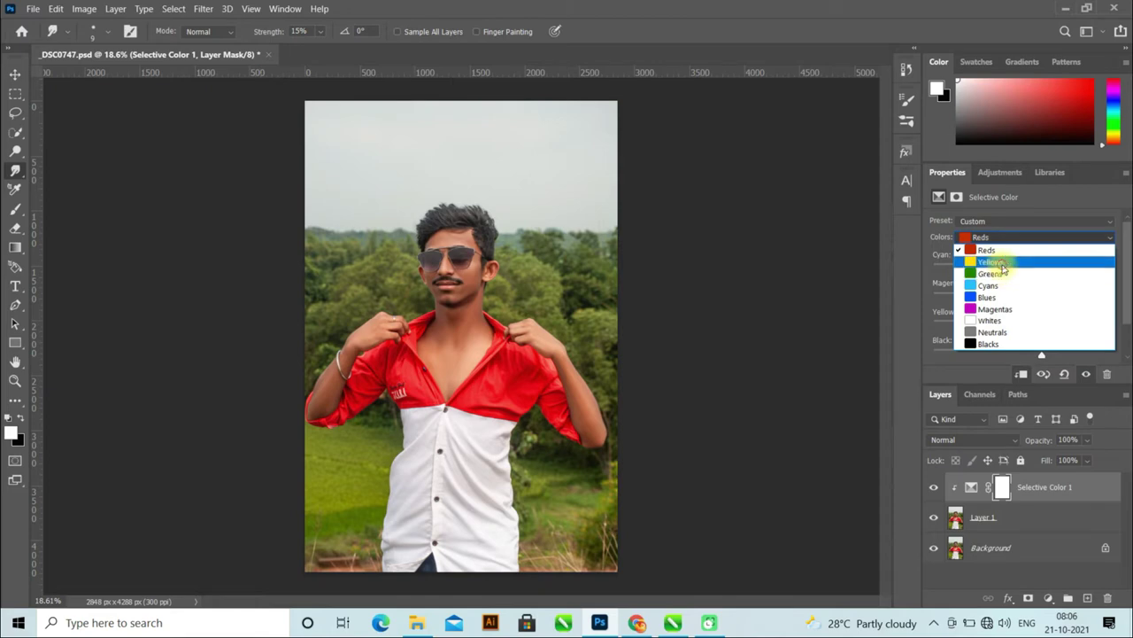
In Selective Color, remove black from the Yellows and strip black from the Greens
click(999, 256)
mouse_move(1022, 355)
mouse_down()
mouse_move(1063, 356)
mouse_move(899, 362)
mouse_up()
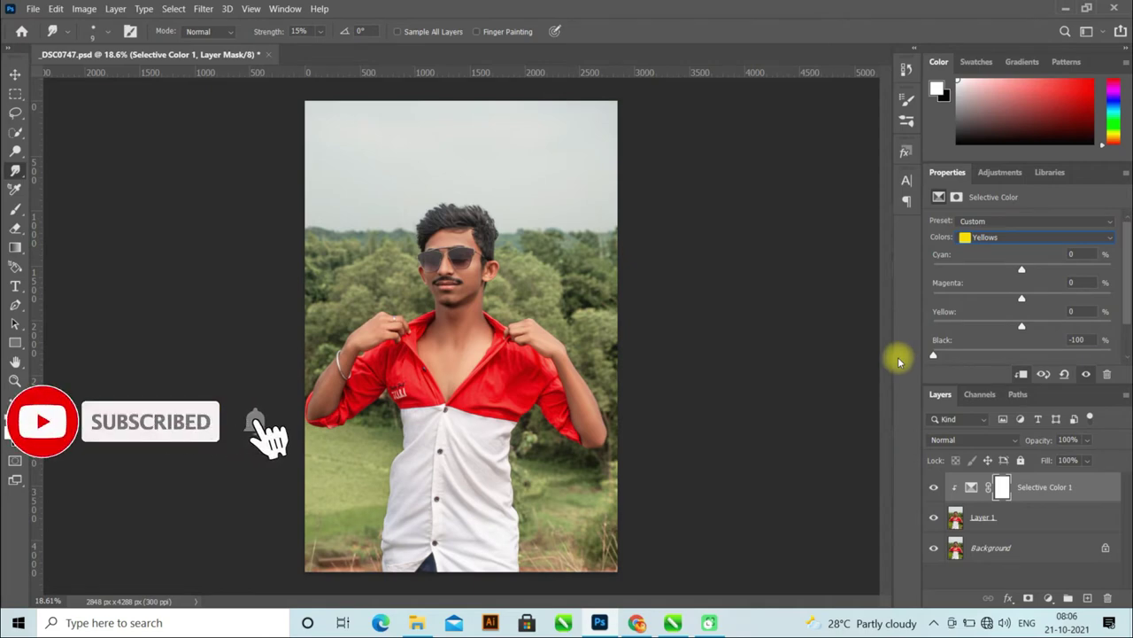
click(1029, 237)
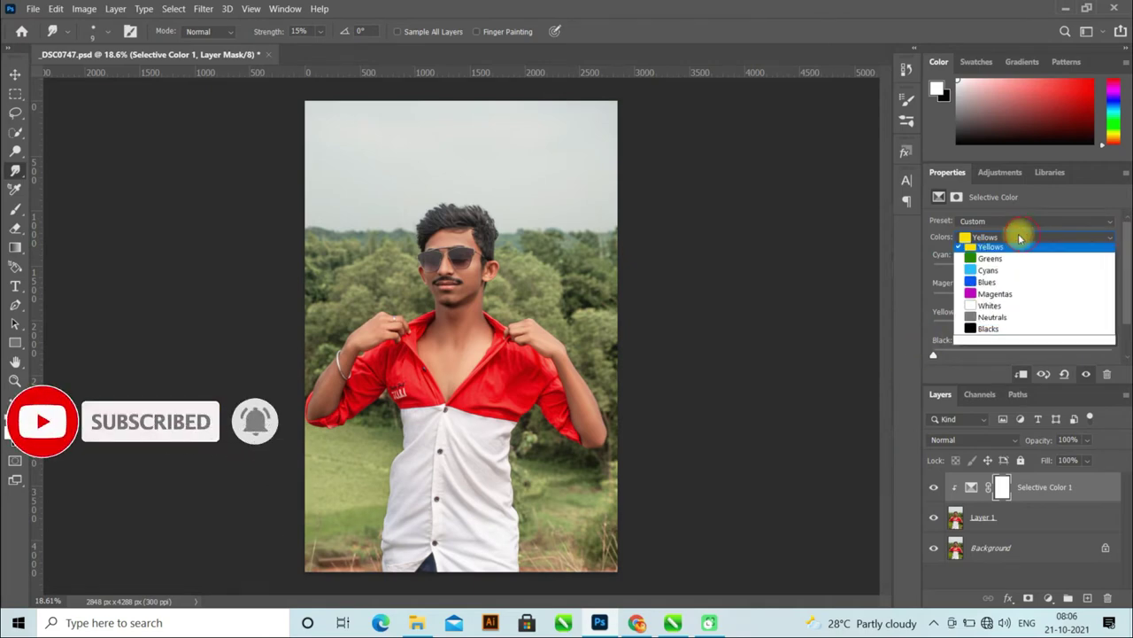
click(1001, 270)
mouse_move(1022, 355)
mouse_down()
mouse_move(1121, 357)
mouse_move(886, 355)
mouse_up()
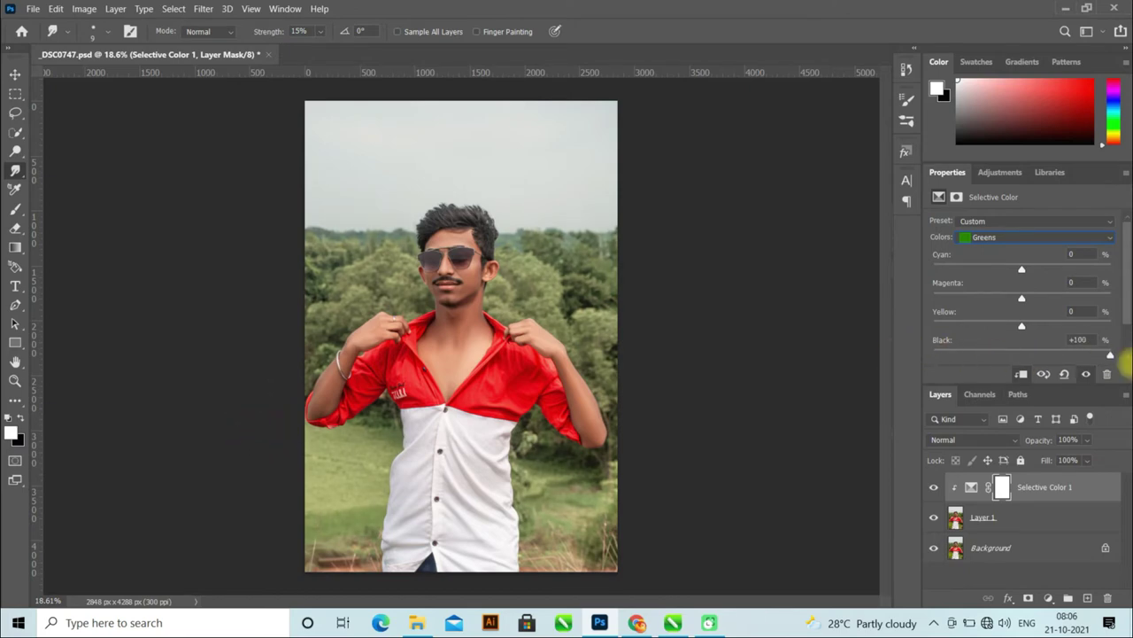
drag(1125, 361, 946, 361)
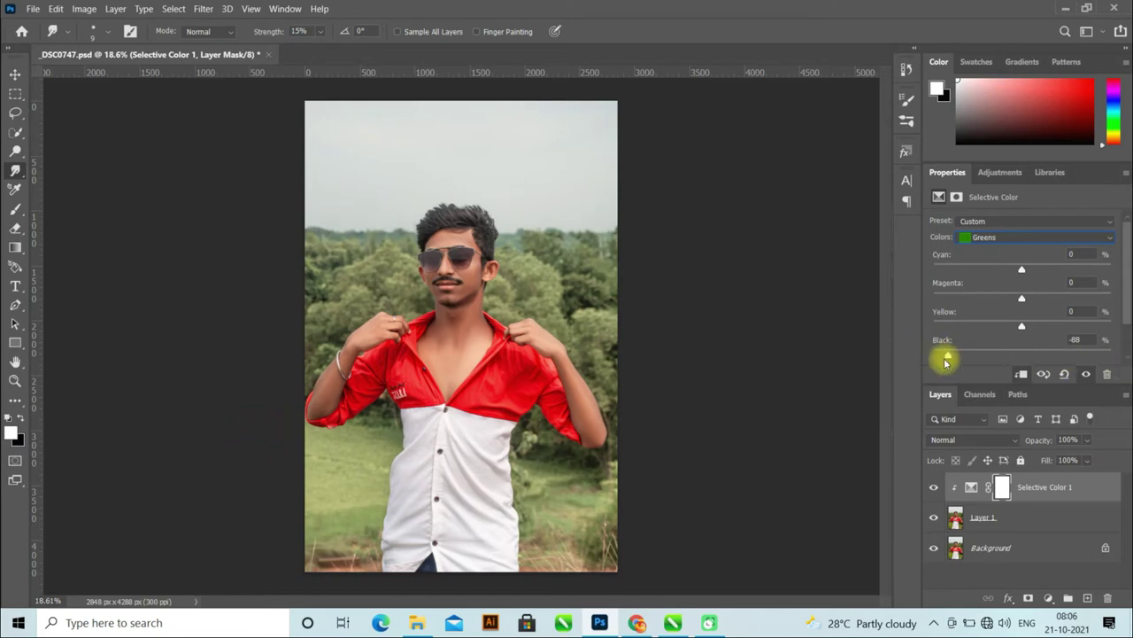
Add maximum black to the Cyans and add black to darken the Blues
click(1004, 237)
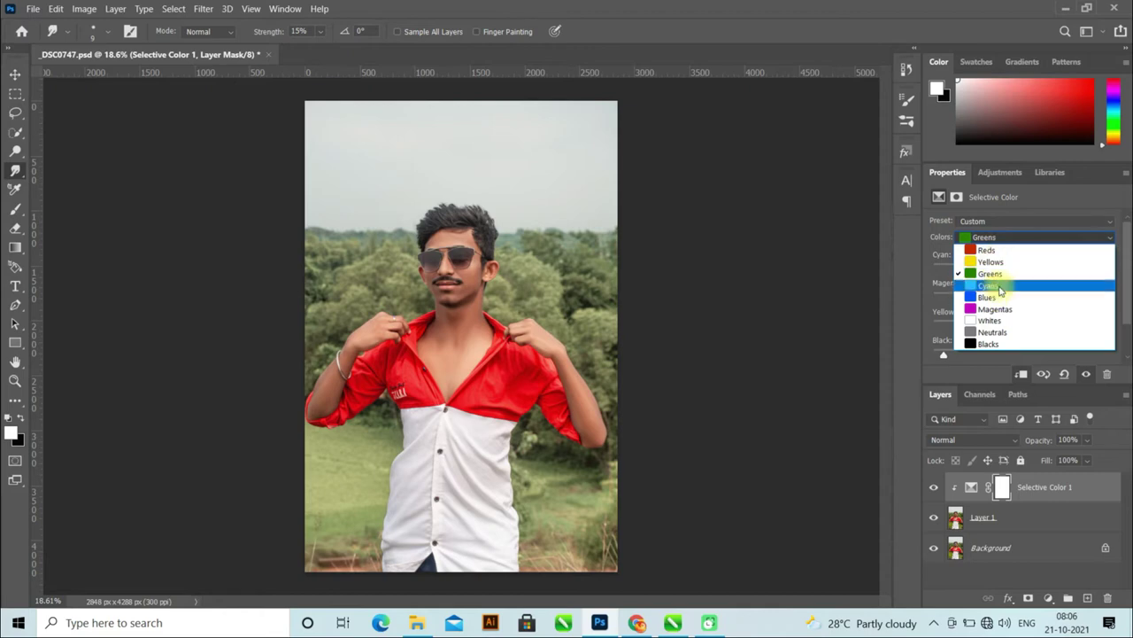
click(1003, 288)
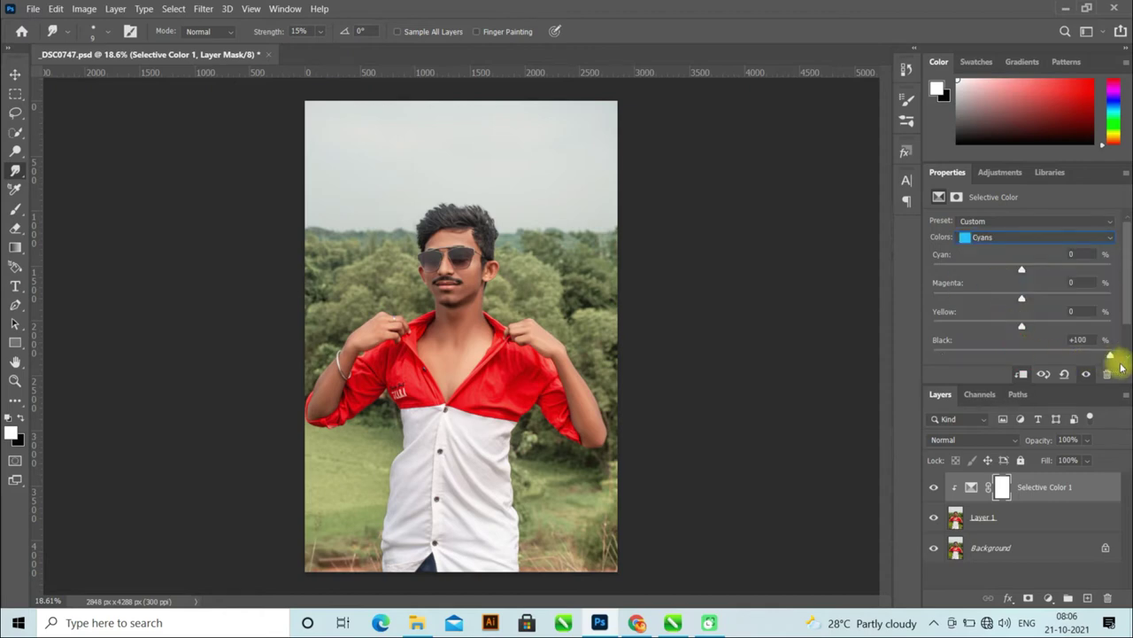
click(1093, 362)
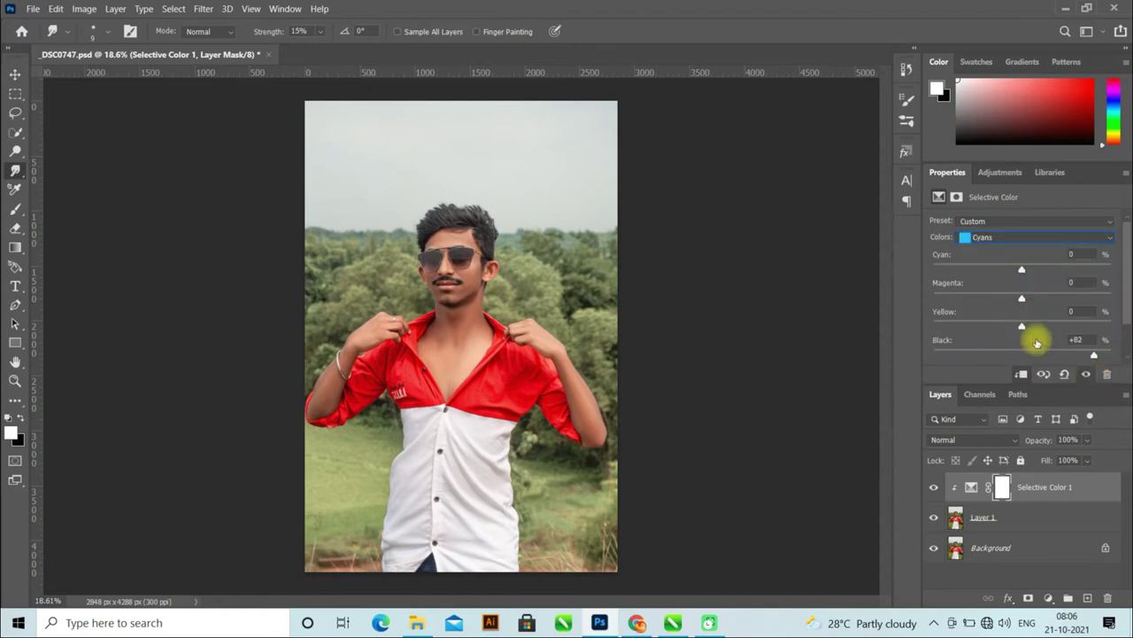
click(1007, 236)
click(997, 298)
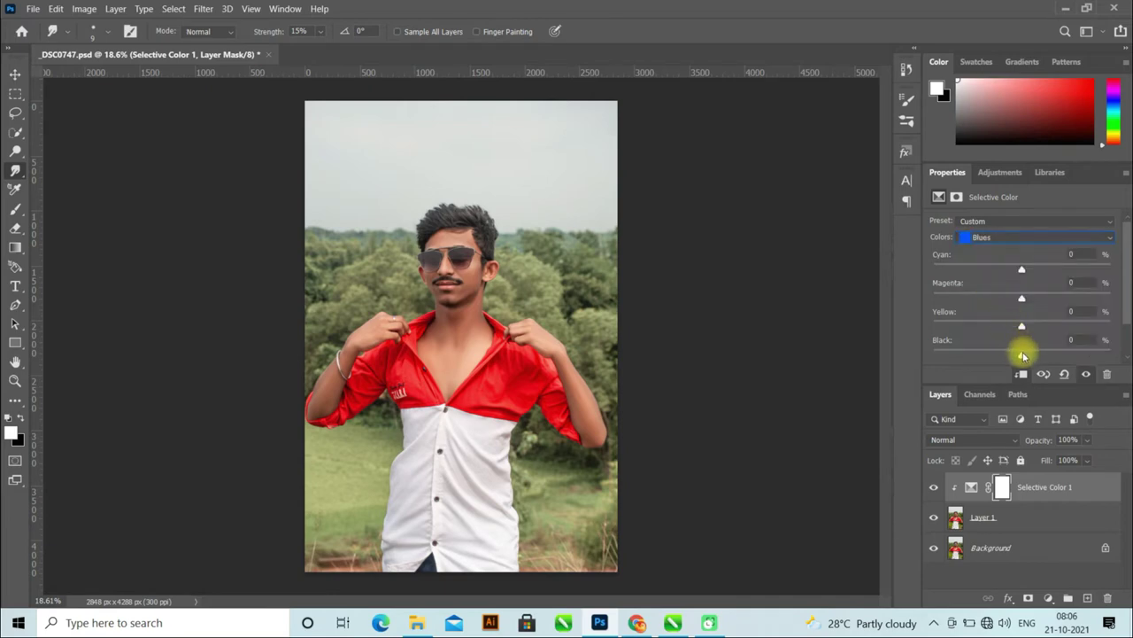
drag(1038, 358, 1087, 372)
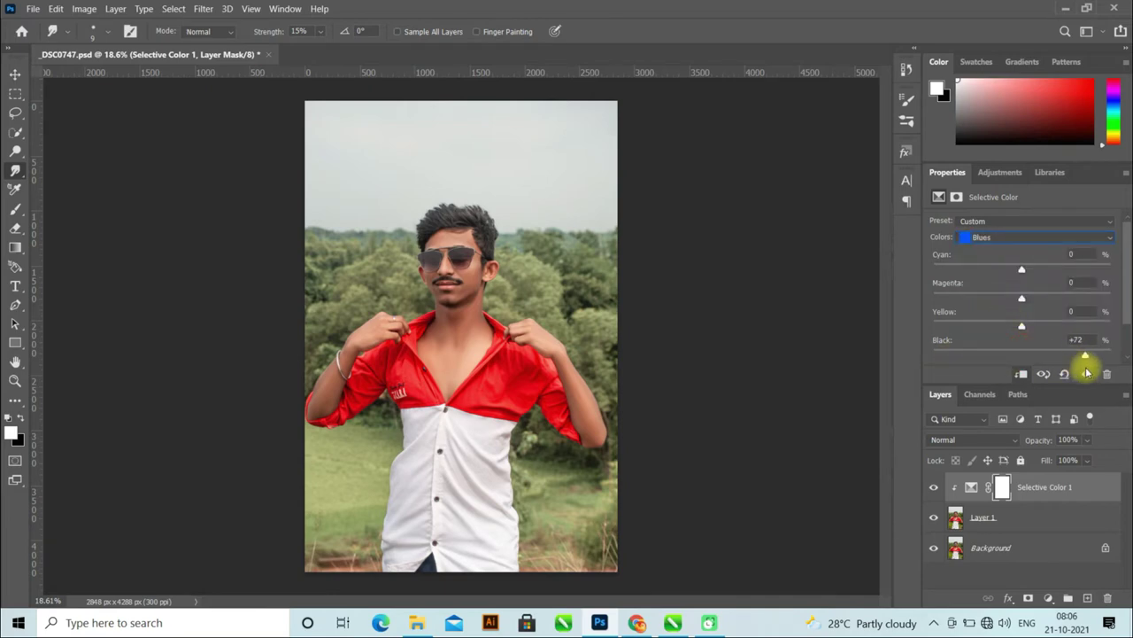
Tint the Whites toward cyan and give them +44 black
click(1007, 236)
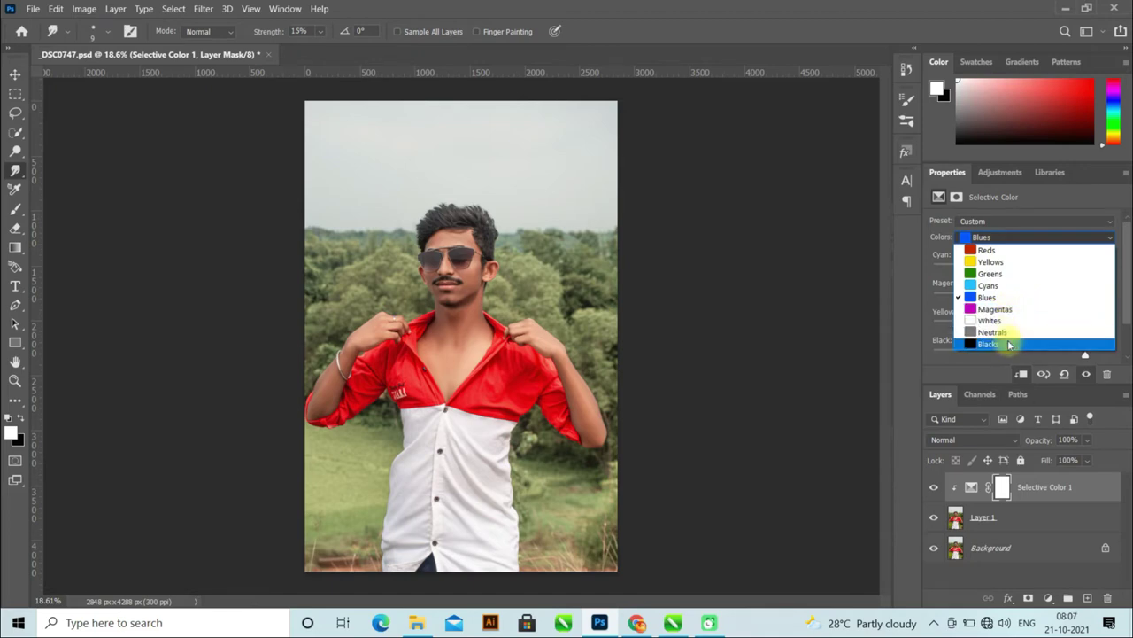
click(1002, 321)
mouse_move(1021, 268)
mouse_down()
mouse_move(1126, 274)
mouse_move(880, 271)
mouse_move(1127, 280)
mouse_up()
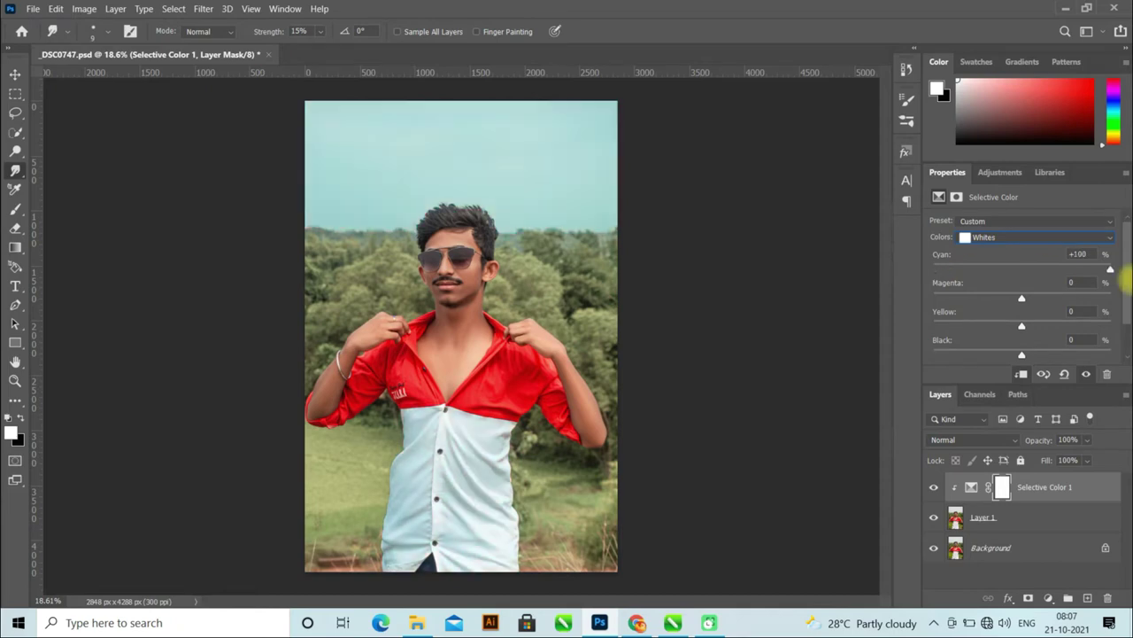
drag(1022, 357, 1060, 359)
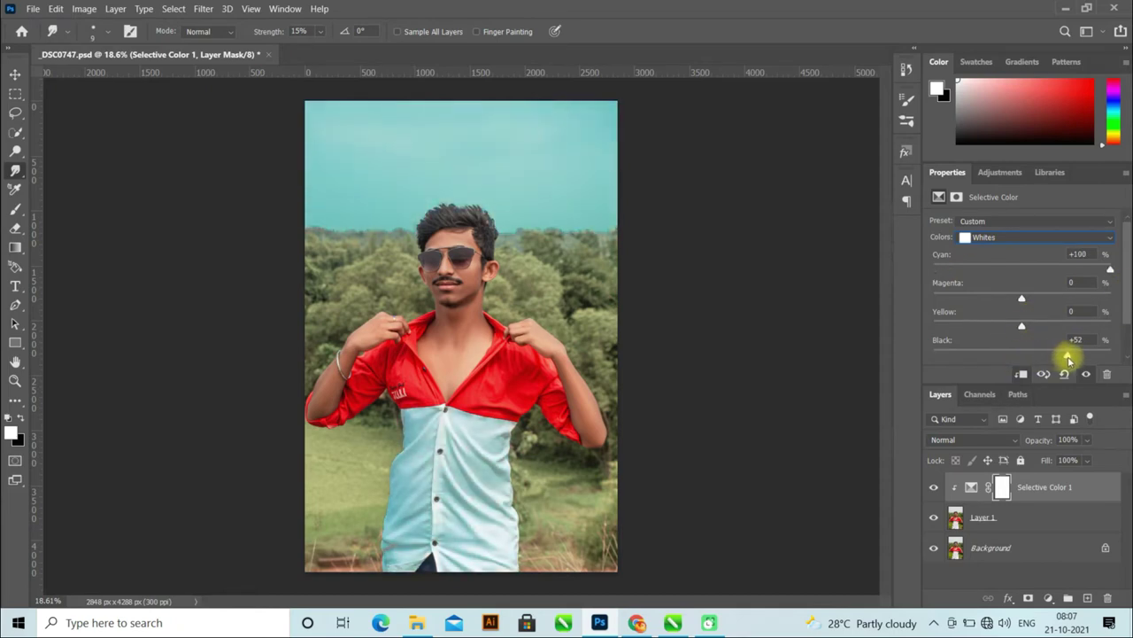
Set Blacks to +3 black and Neutrals to +1 black
click(1013, 237)
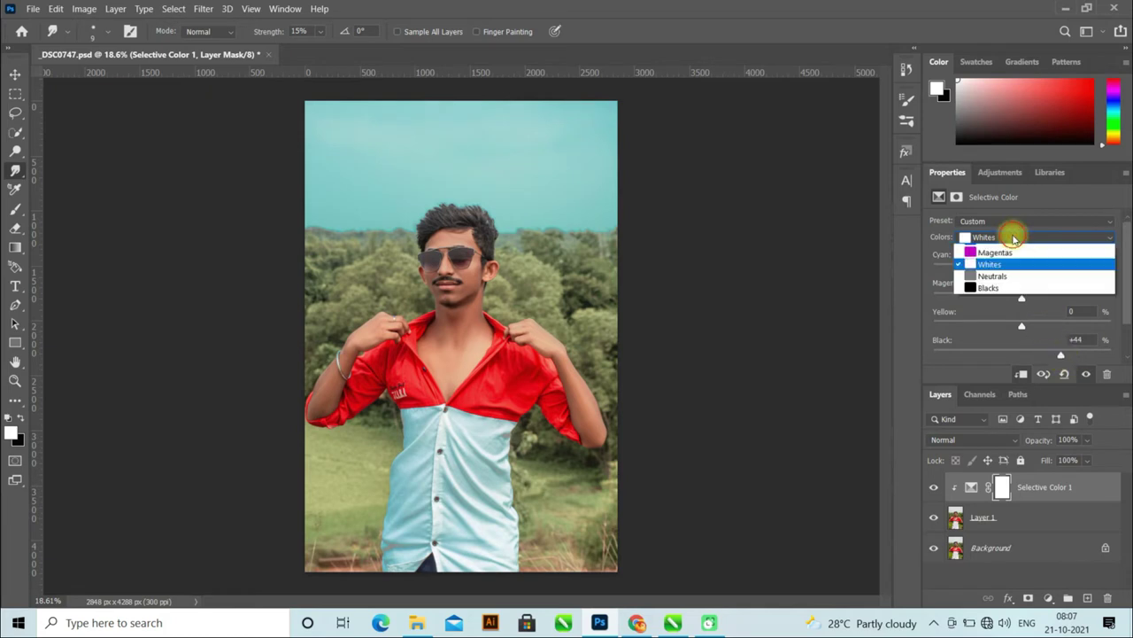
click(1015, 239)
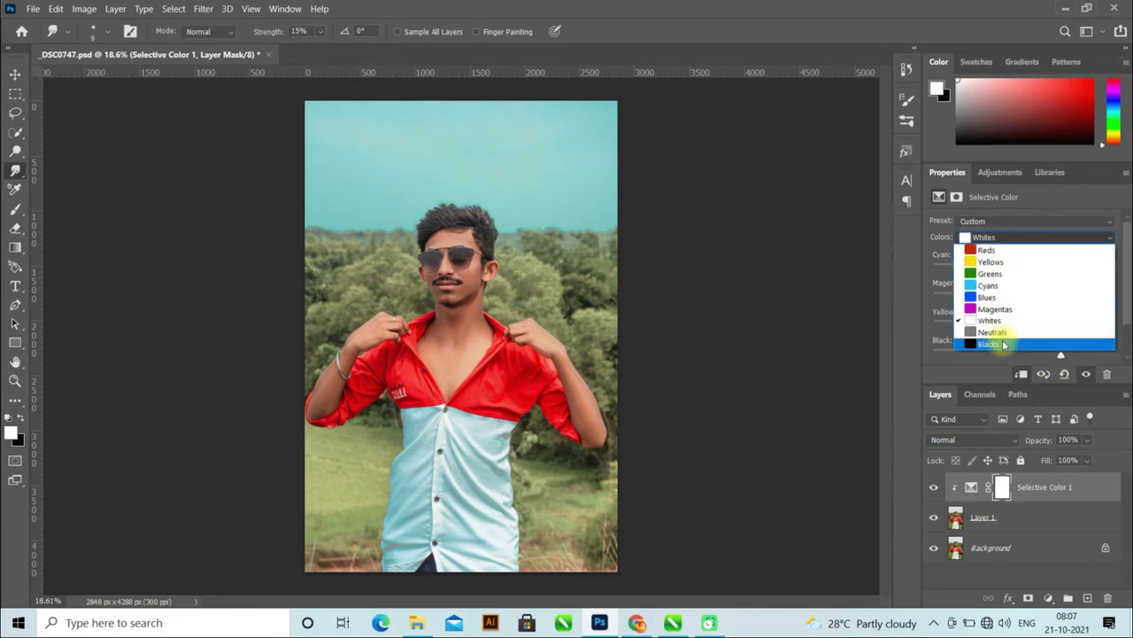
click(1004, 331)
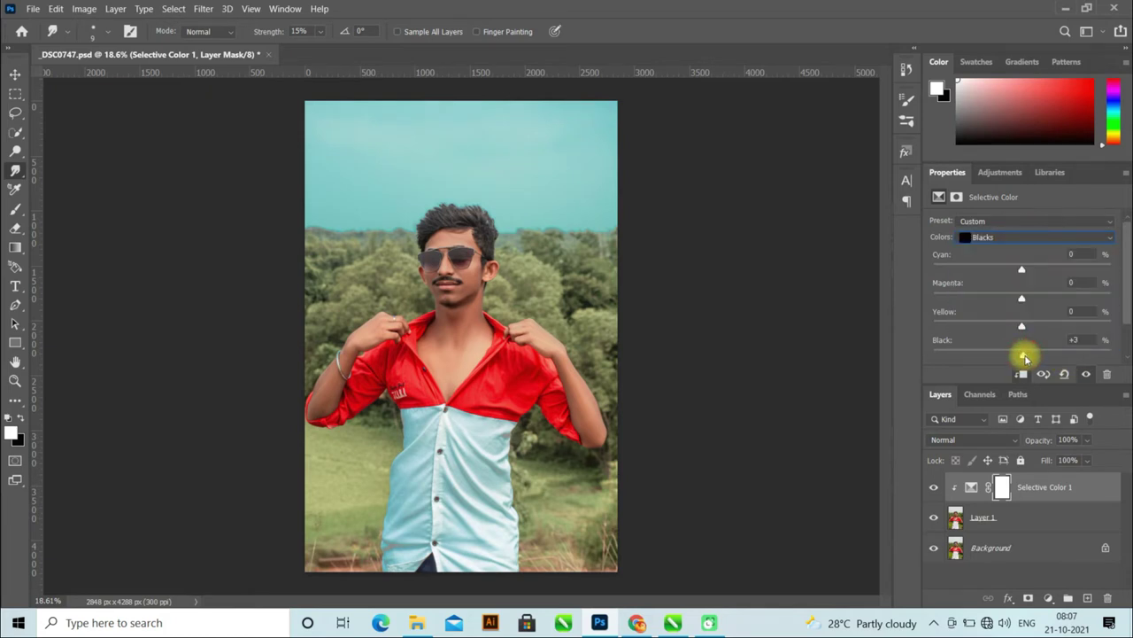
click(1004, 237)
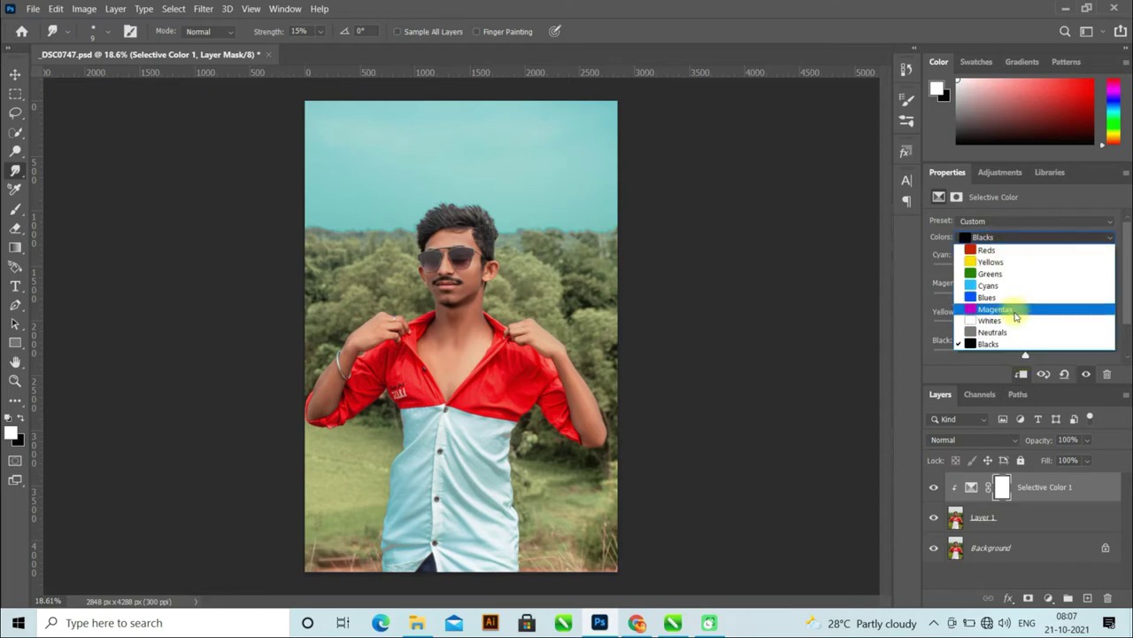
click(1012, 325)
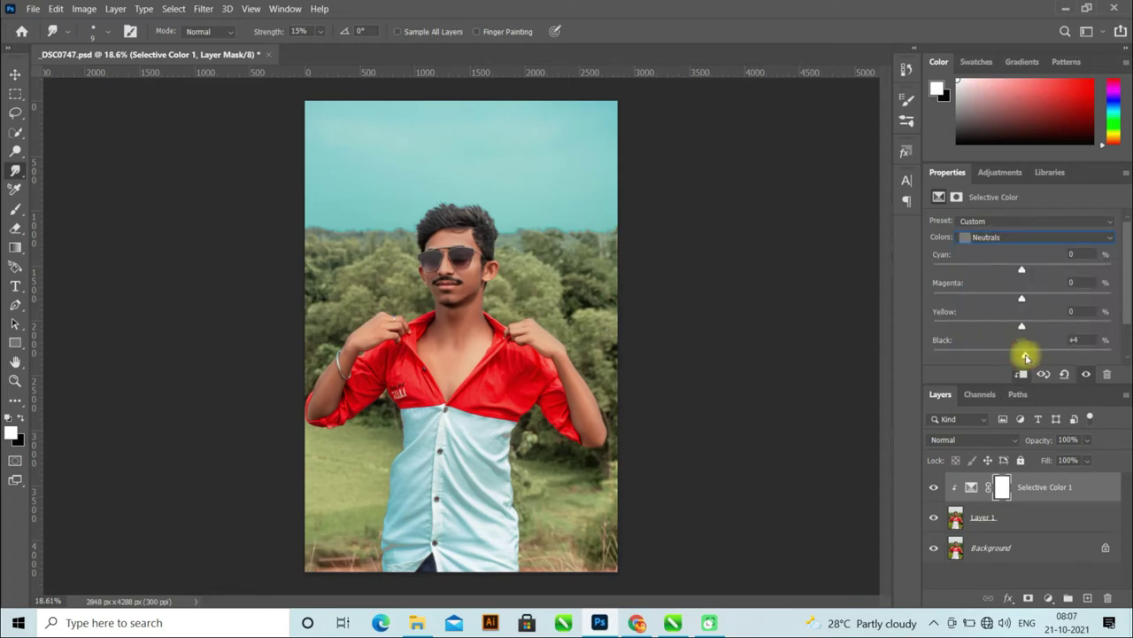
drag(1024, 357, 1015, 357)
click(1076, 340)
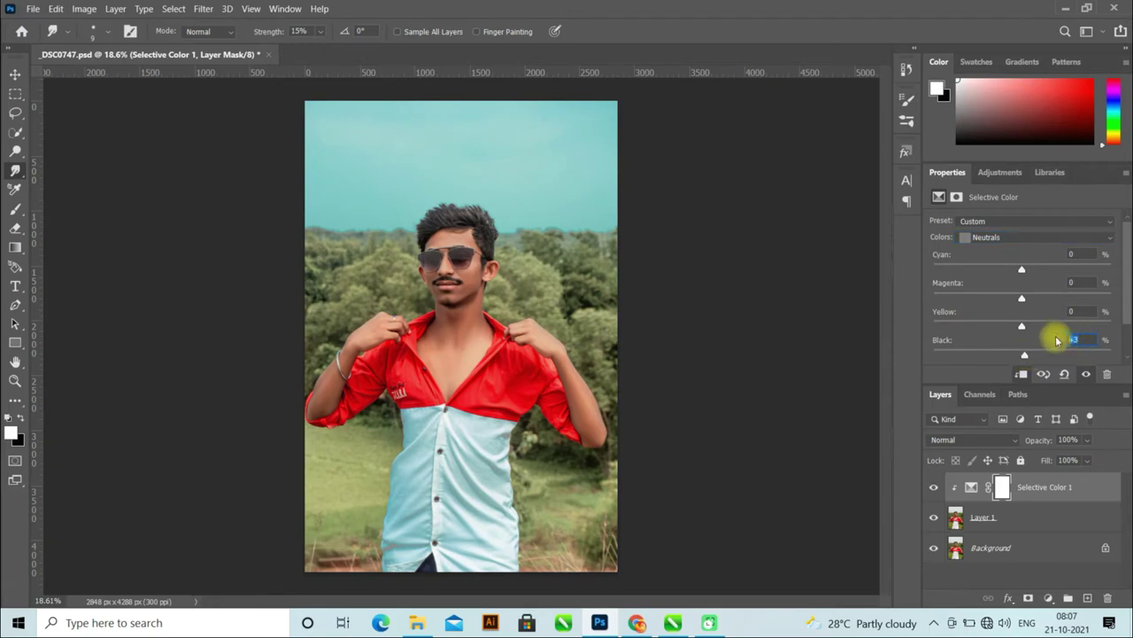
key(Down)
key(Down)
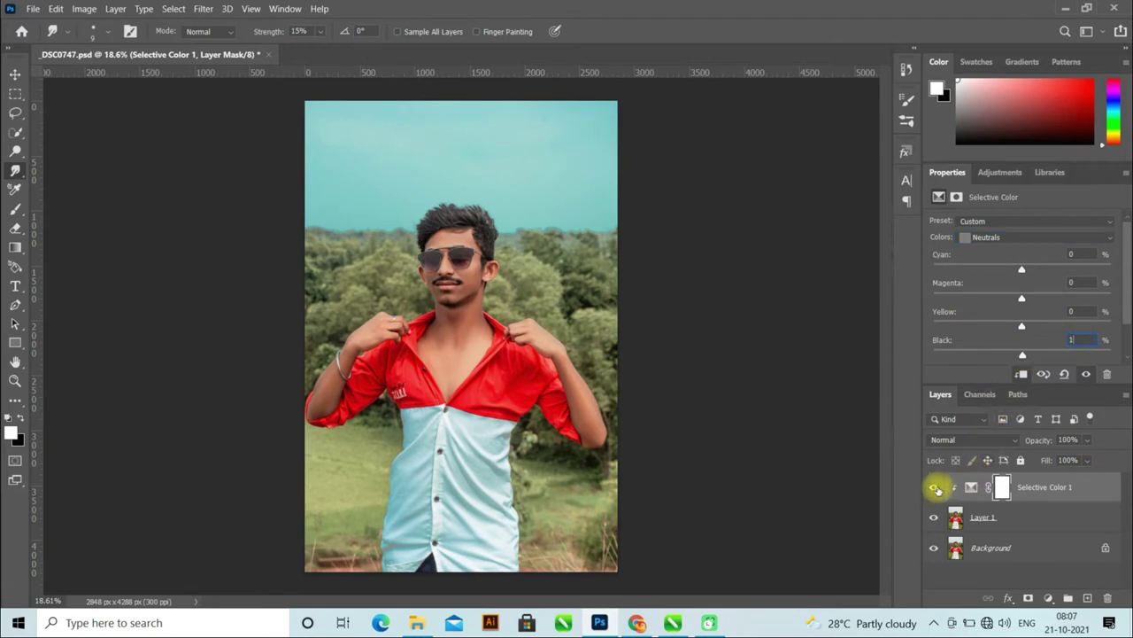
Toggle the Selective Color 1 layer's visibility off and on to compare
click(934, 487)
click(934, 487)
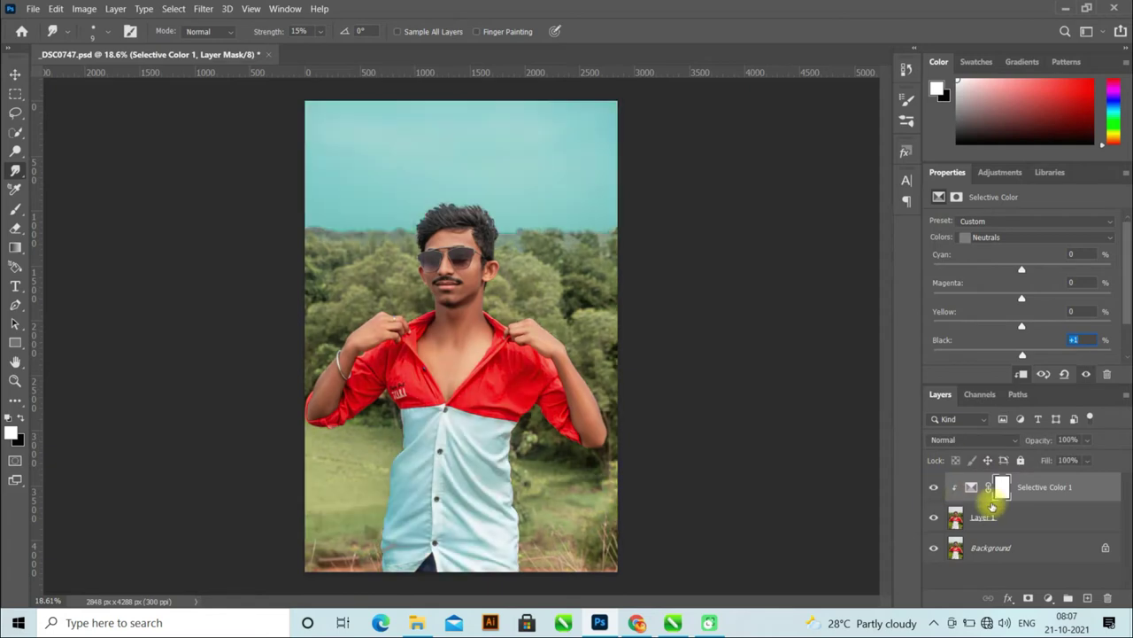
click(1030, 520)
click(1088, 483)
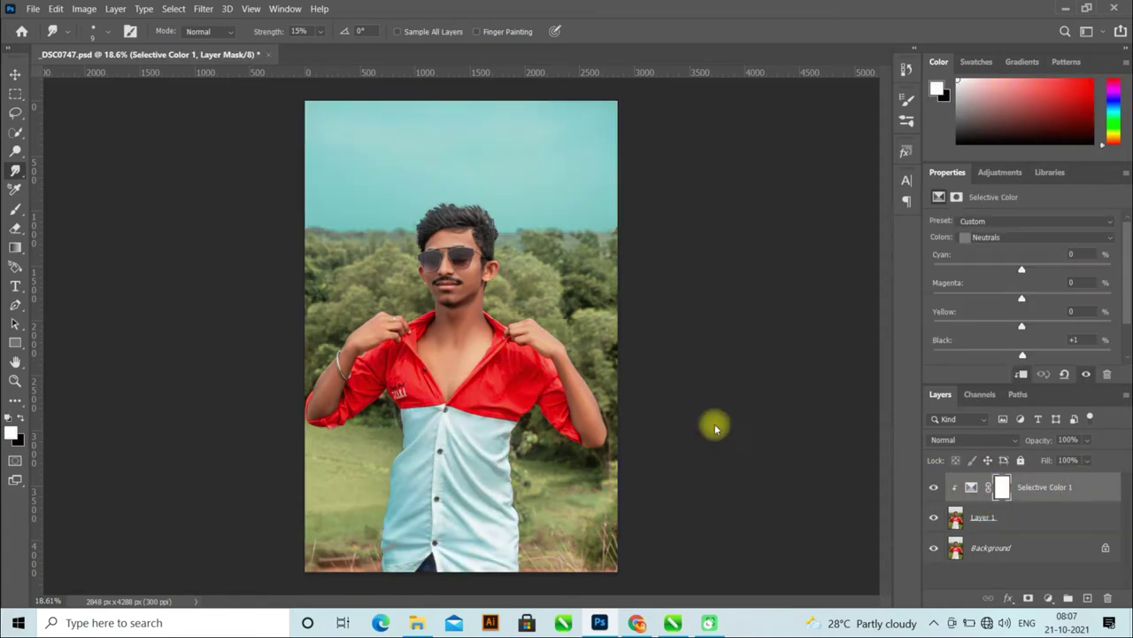
scroll(613, 390, down, 2)
scroll(613, 391, up, 1)
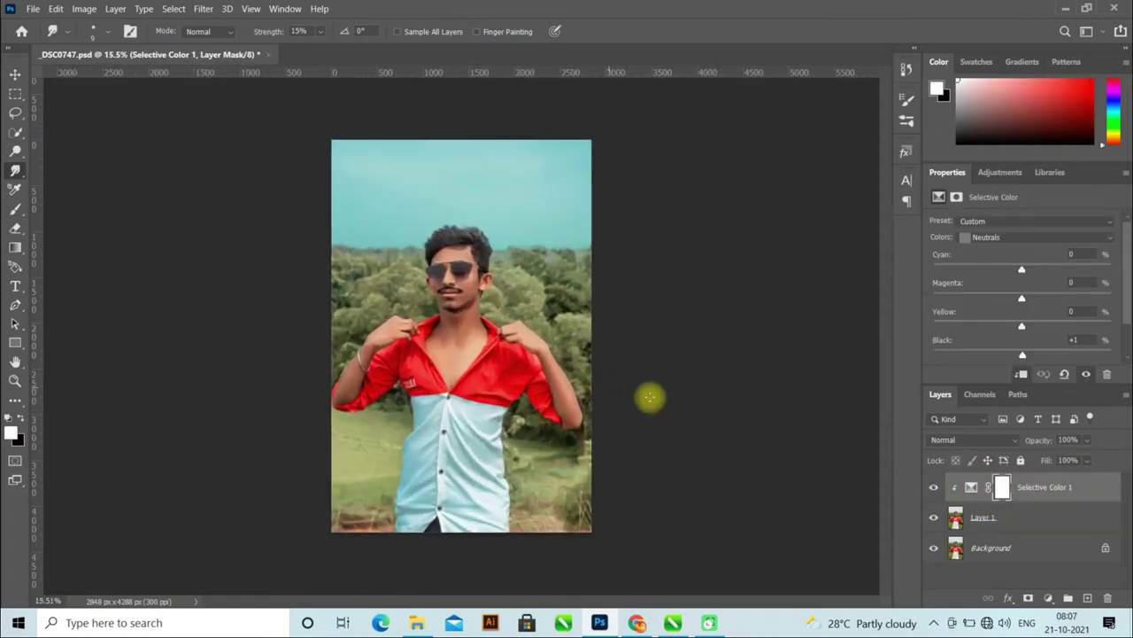
Select the top layer and stamp all visible layers into a new Layer 2
click(1051, 508)
click(1087, 493)
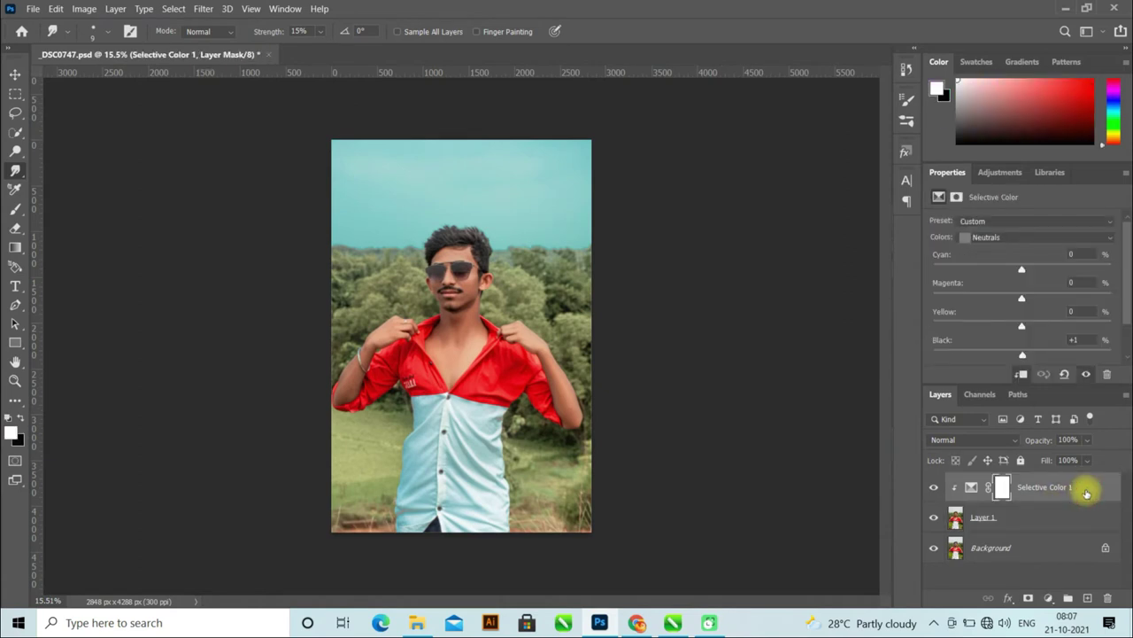
key(ctrl+shift+alt+e)
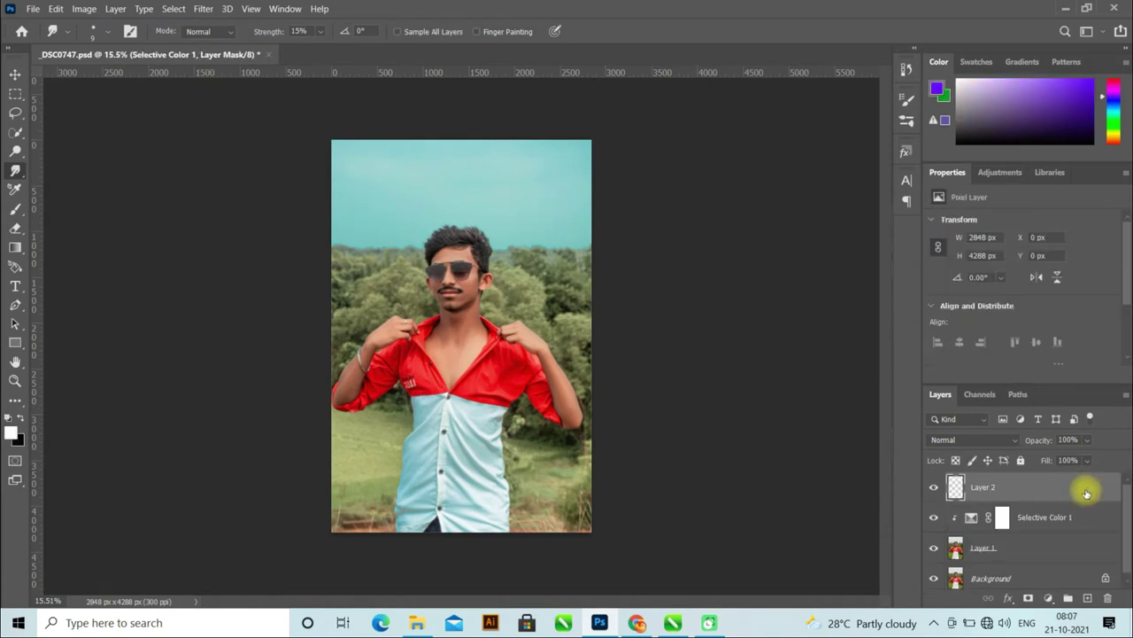
key(ctrl+s)
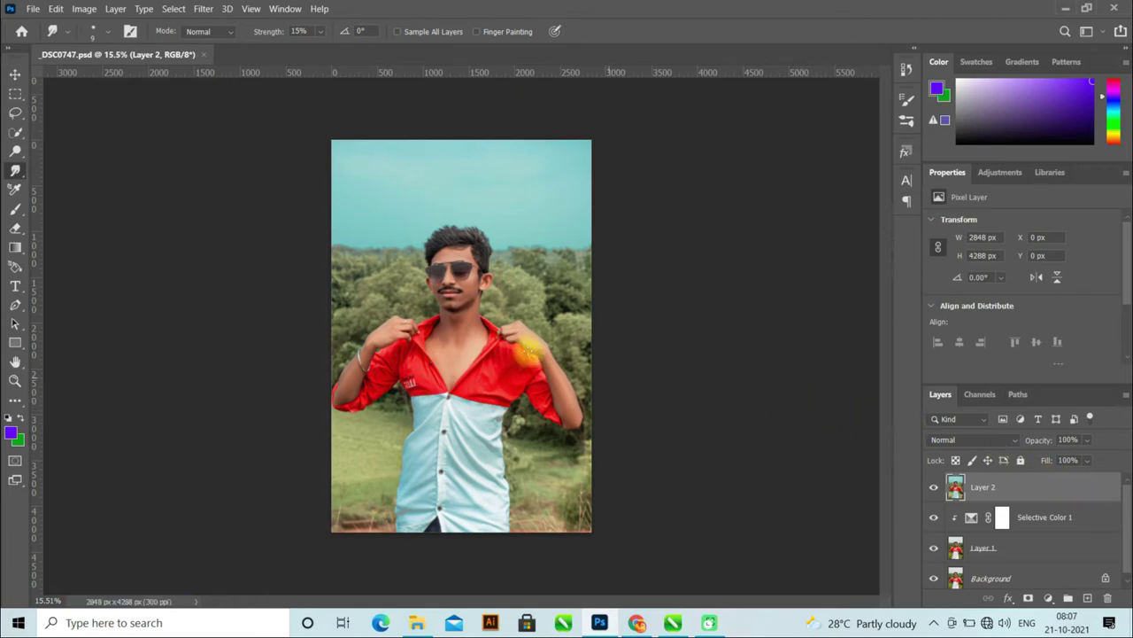
Apply Shadows/Highlights with shadows Amount 5% and Tone 66
click(84, 9)
mouse_move(106, 43)
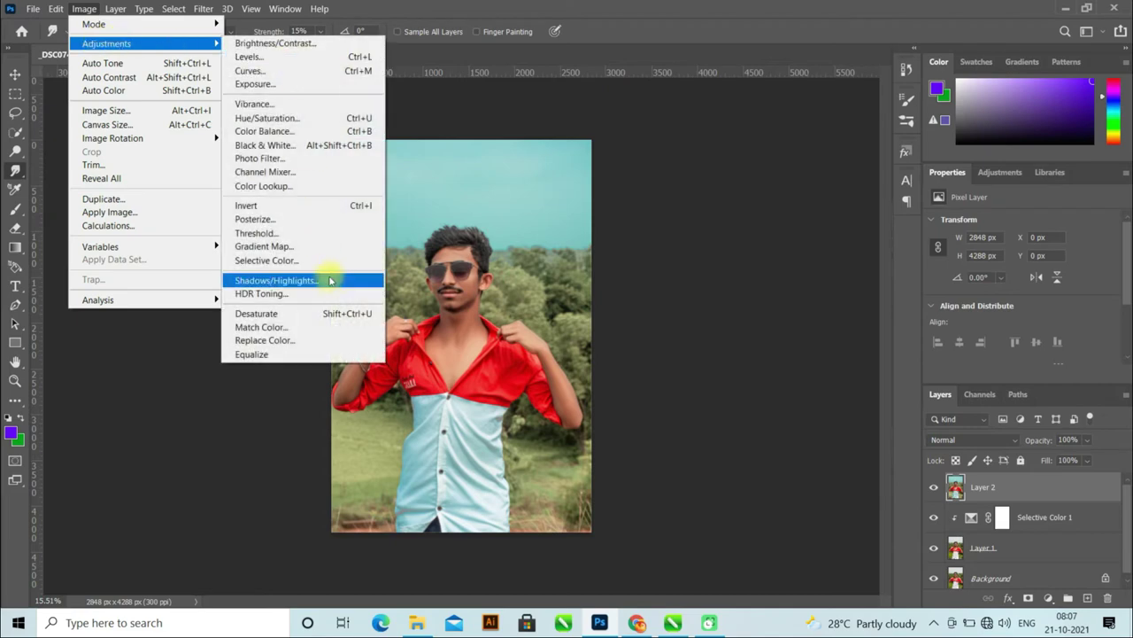
click(330, 280)
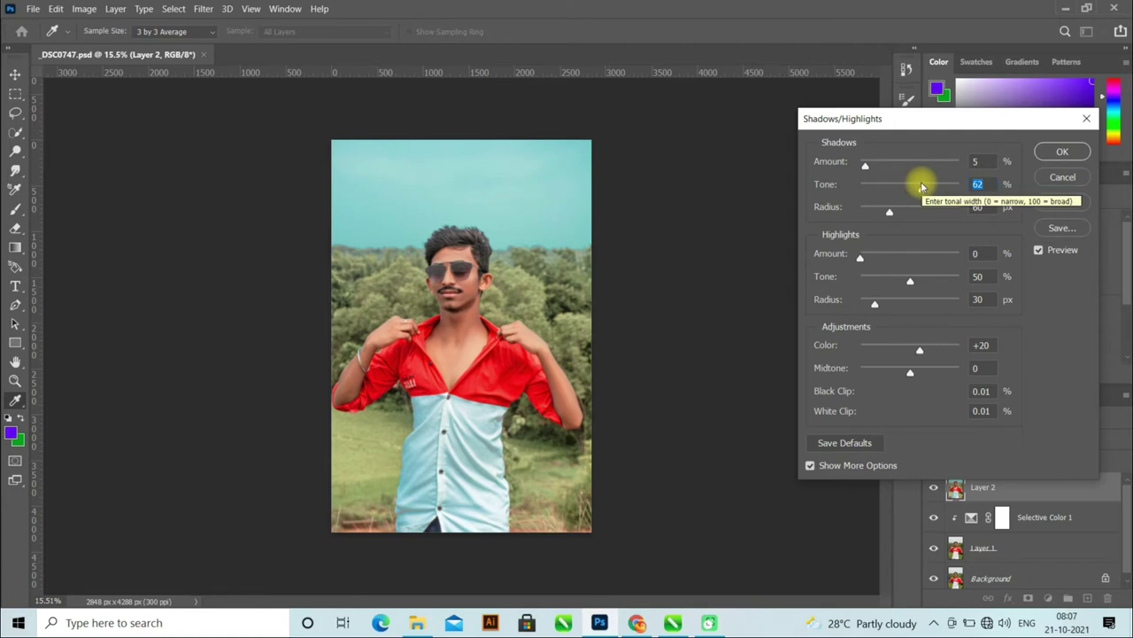
drag(922, 186, 926, 186)
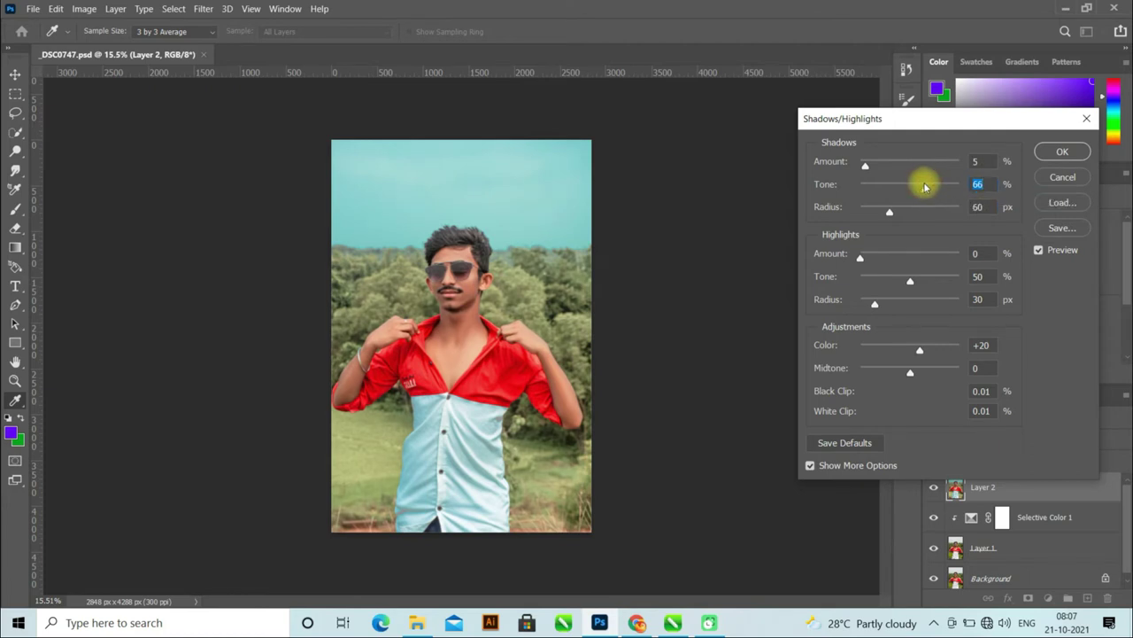
click(1057, 153)
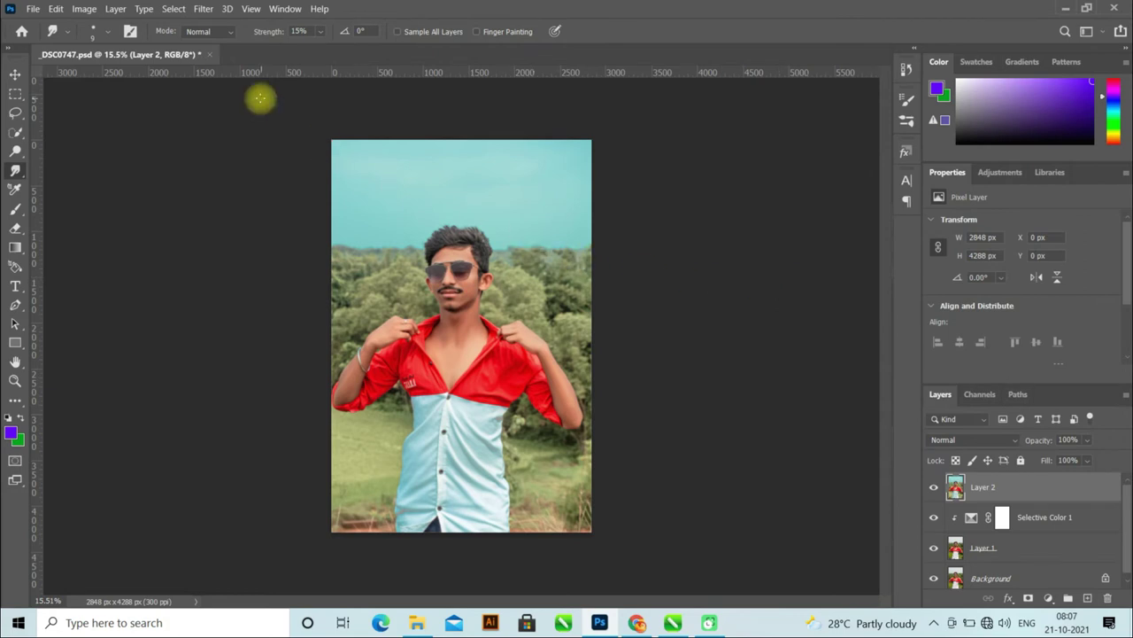
In the Camera Raw filter's Color Mixer, lower orange saturation and set yellows to Hue +100, Saturation +33
click(203, 9)
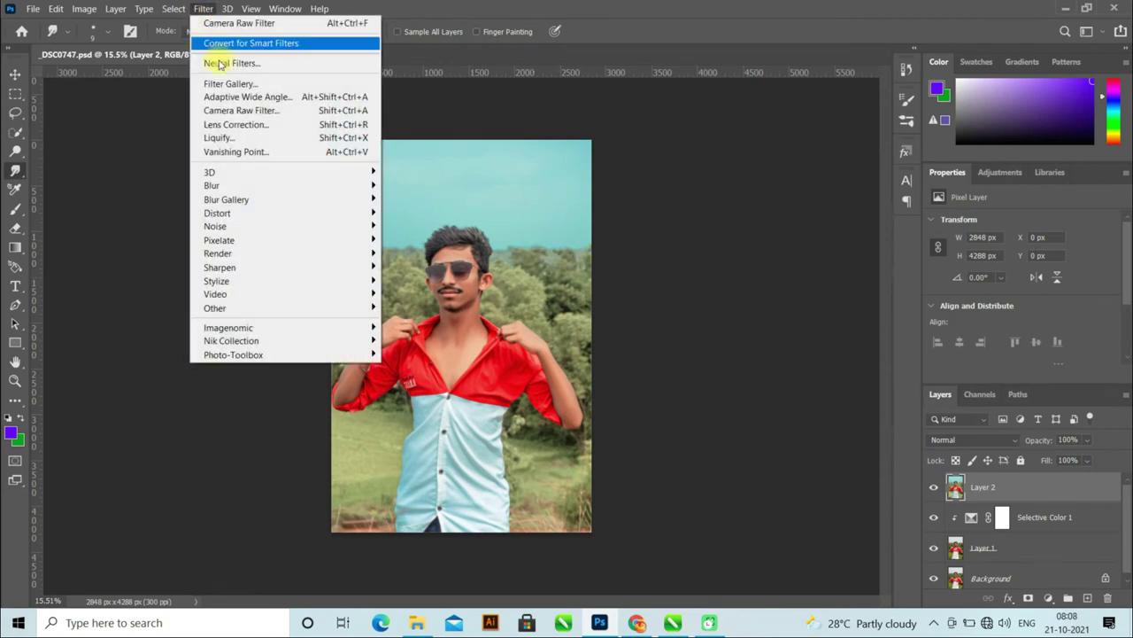
click(241, 110)
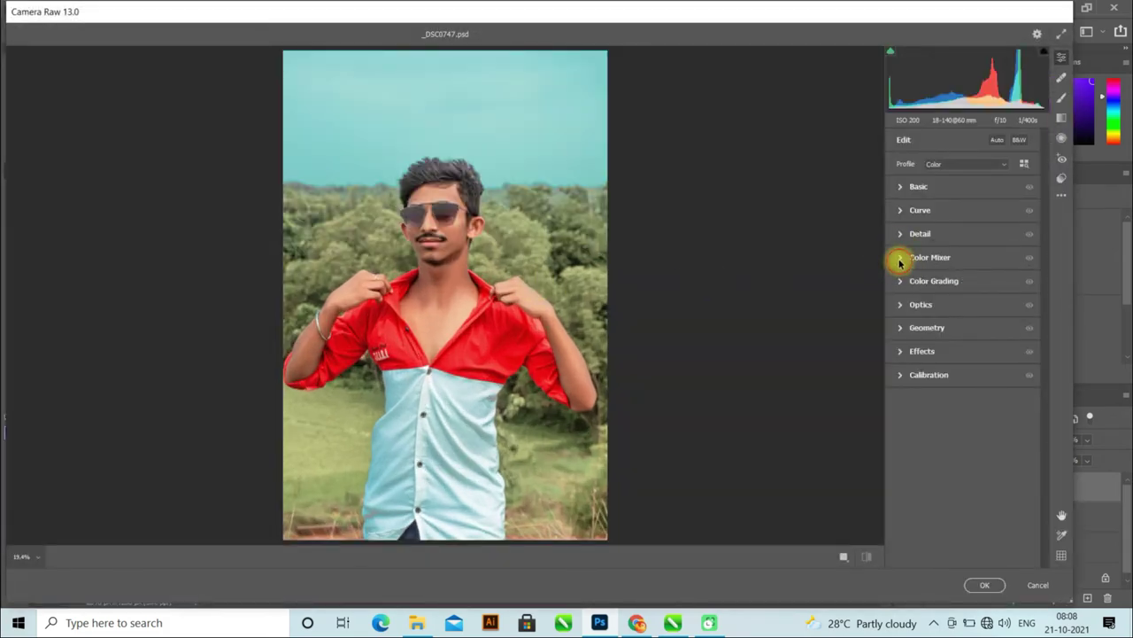
click(901, 258)
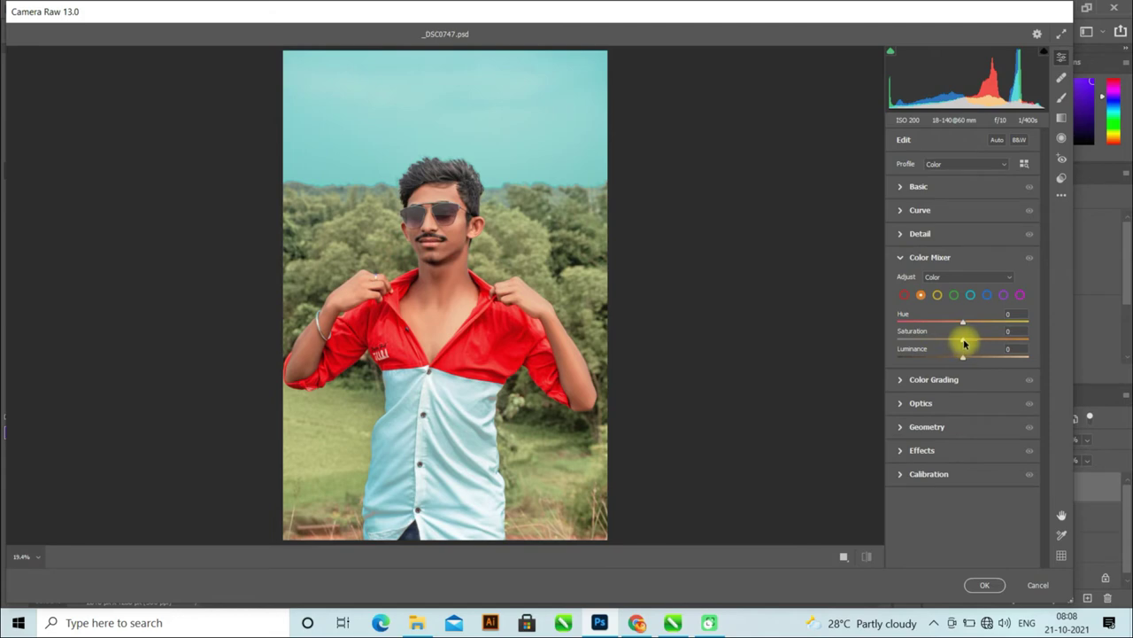
mouse_move(965, 341)
mouse_down()
mouse_move(964, 360)
mouse_move(979, 361)
mouse_up()
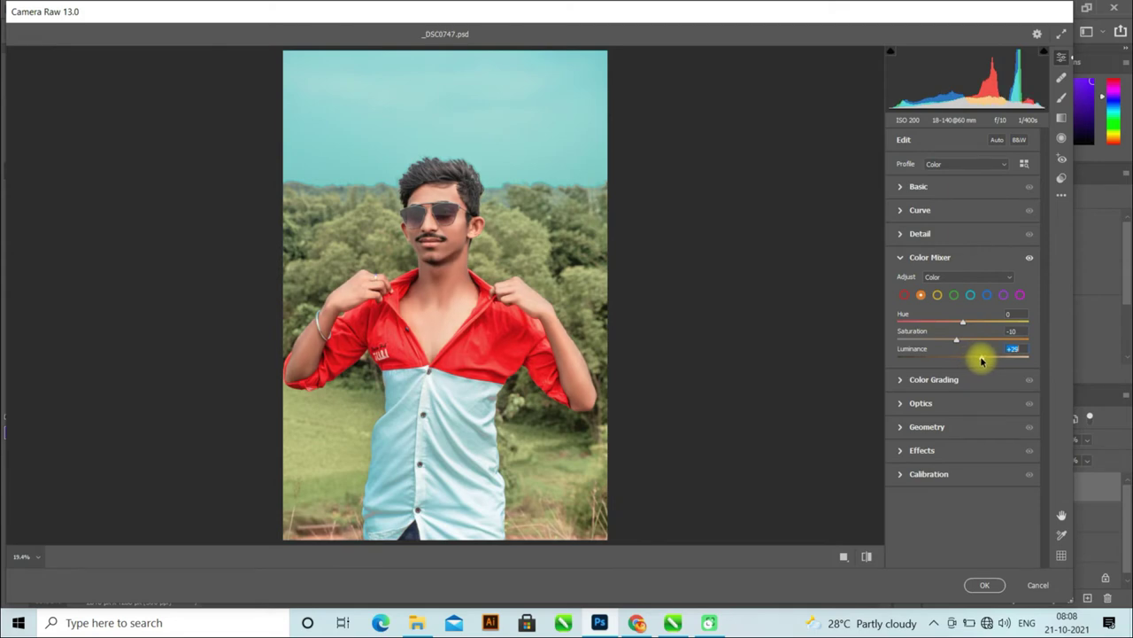
click(938, 296)
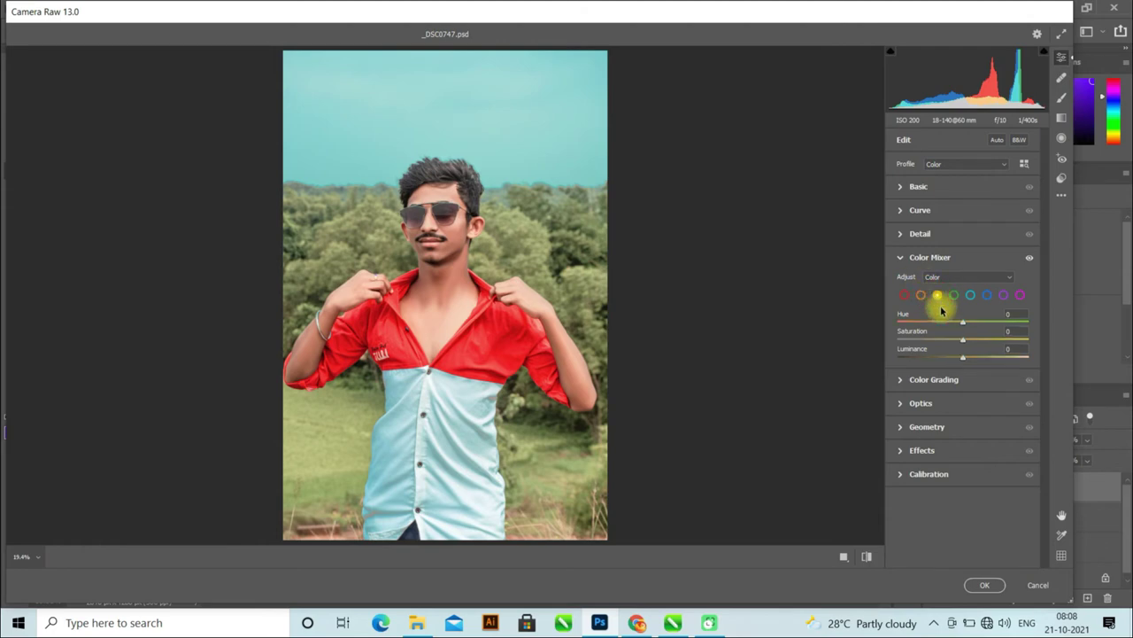
mouse_move(962, 340)
mouse_down()
mouse_move(999, 349)
mouse_move(969, 339)
mouse_move(994, 324)
mouse_move(1031, 330)
mouse_move(982, 345)
mouse_up()
double_click(983, 355)
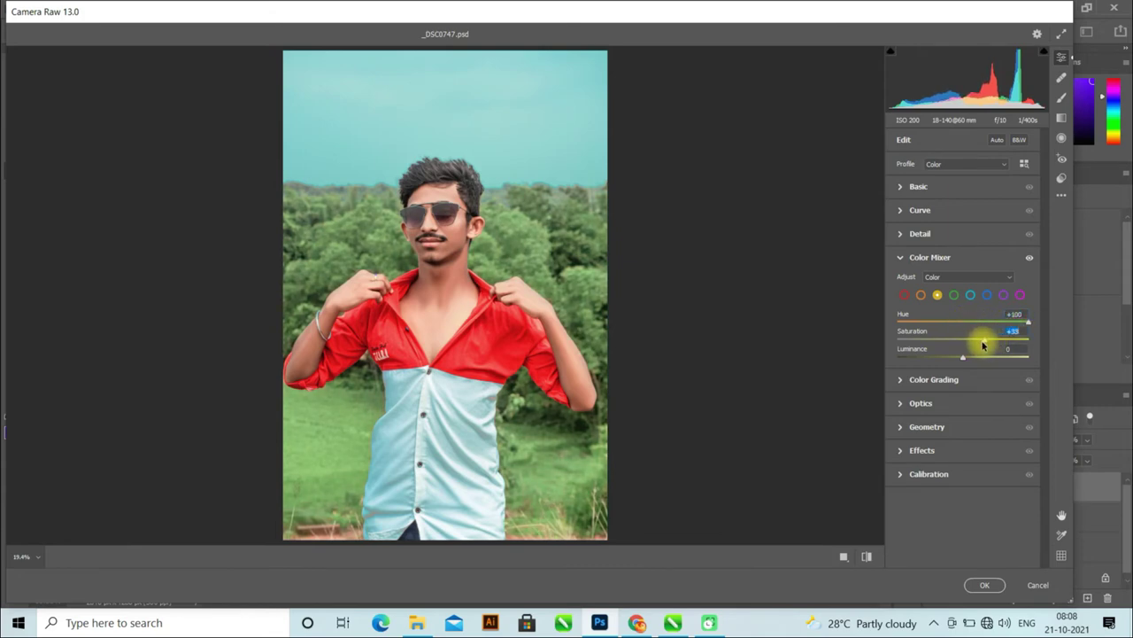
click(902, 258)
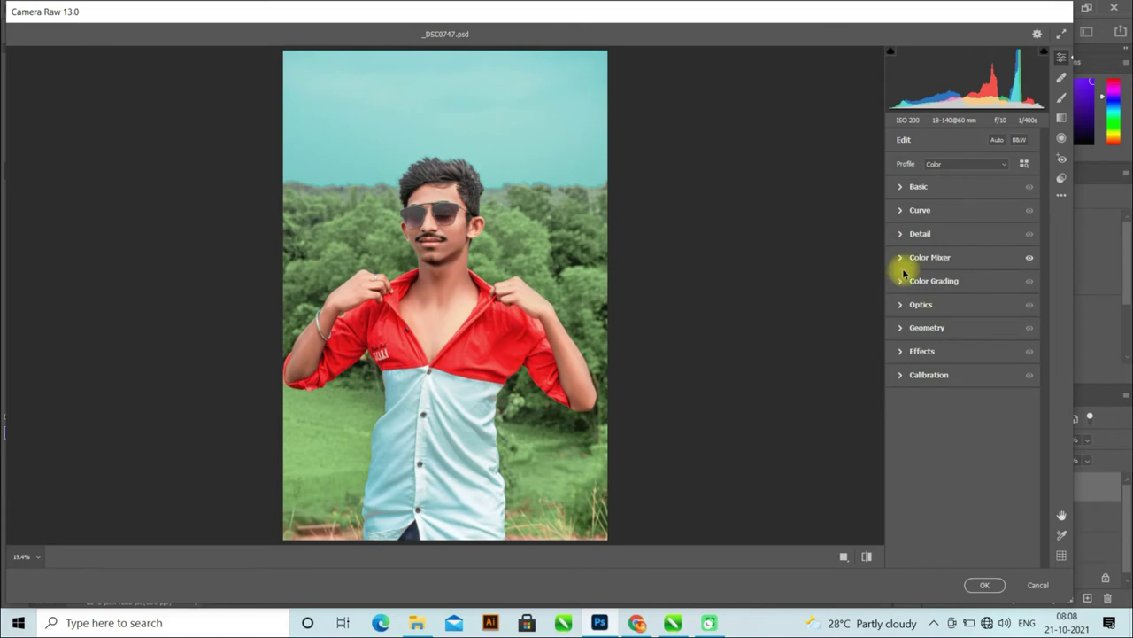
Lift the blacks and brighten the shadows in the Basic tone controls
click(900, 188)
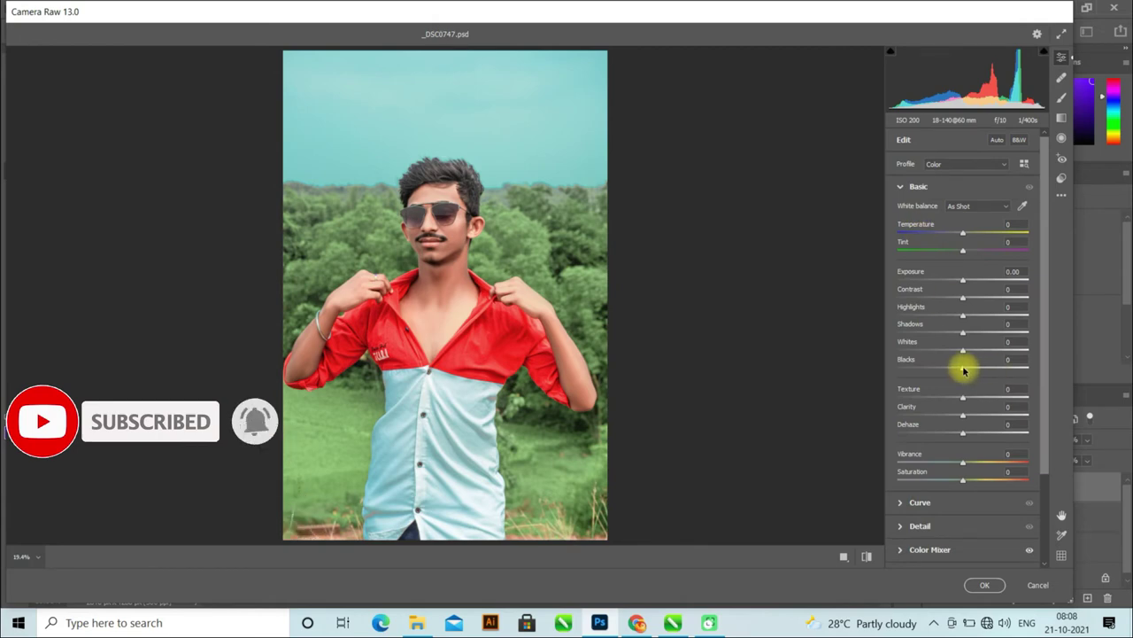
mouse_move(964, 370)
mouse_down()
mouse_move(1014, 374)
mouse_move(995, 372)
mouse_up()
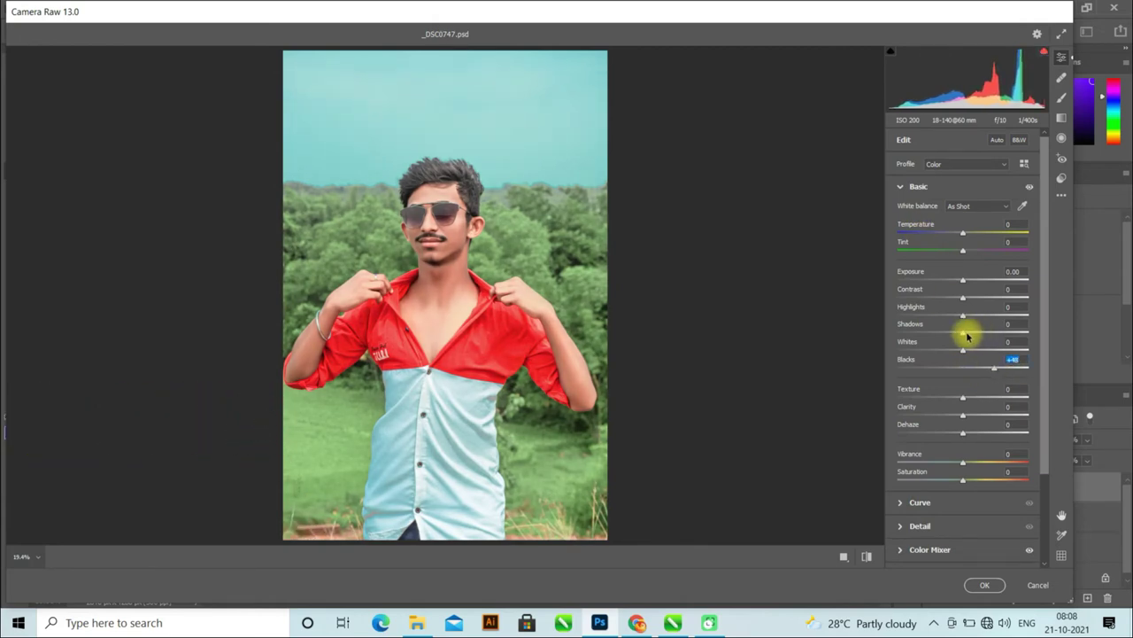
drag(964, 335, 989, 339)
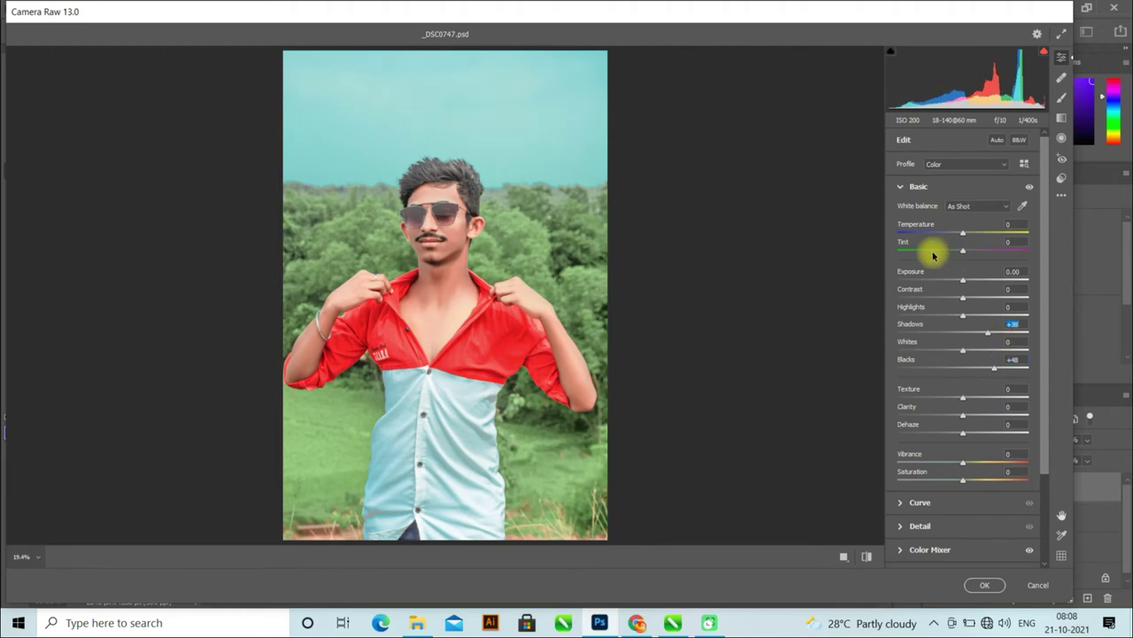
click(900, 186)
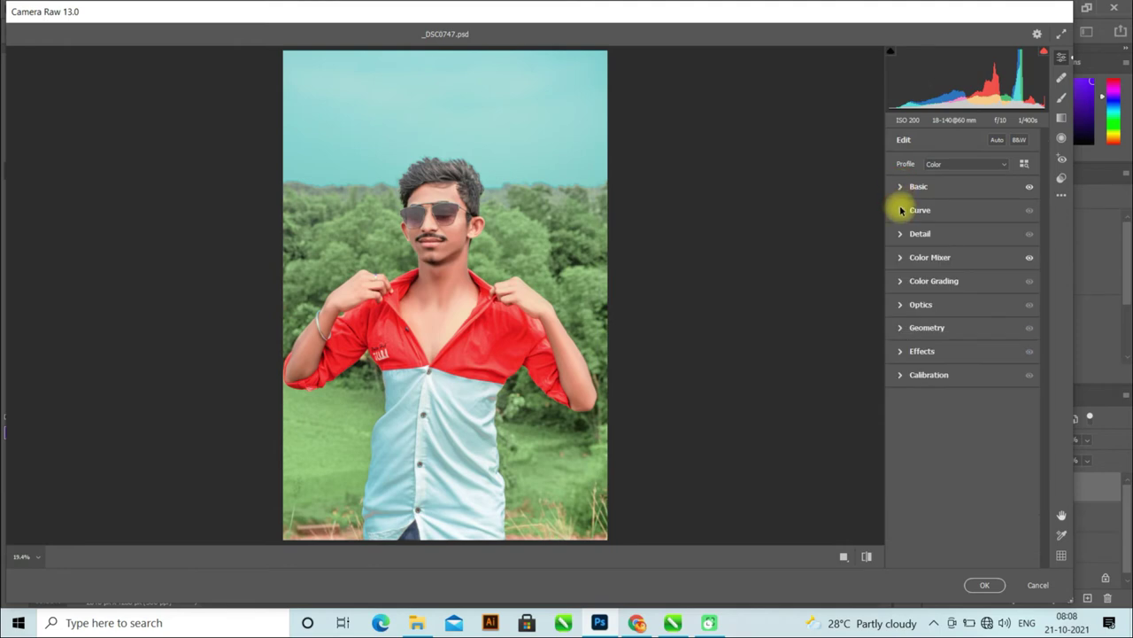
Set the tone curve to Shadows -22 and Darks +1, then apply the Camera Raw filter
click(900, 211)
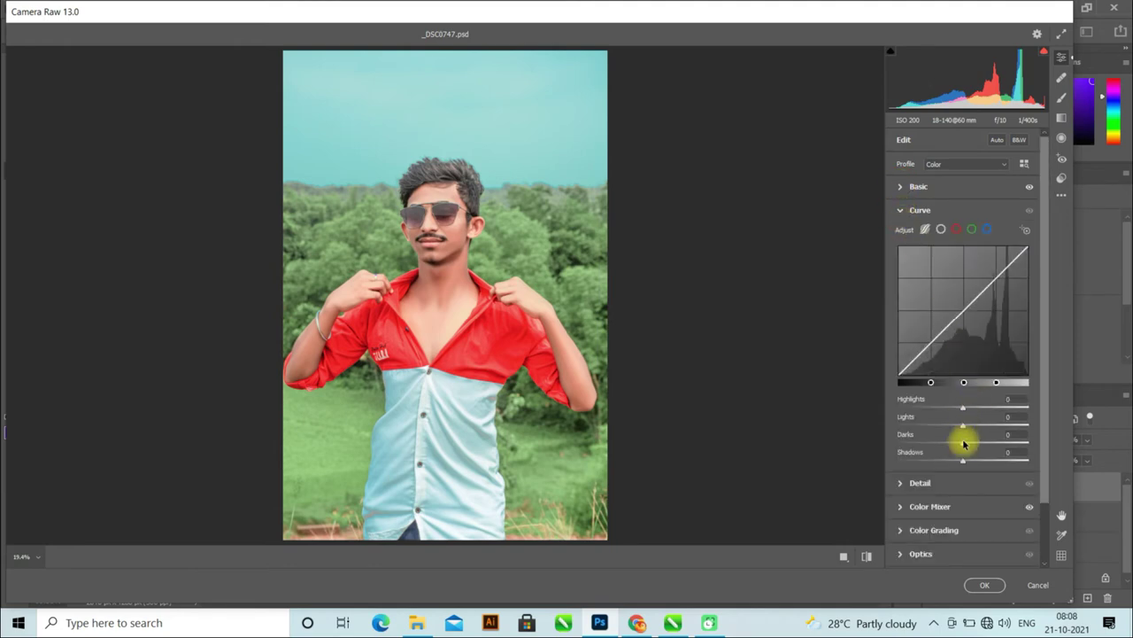
drag(964, 443, 958, 443)
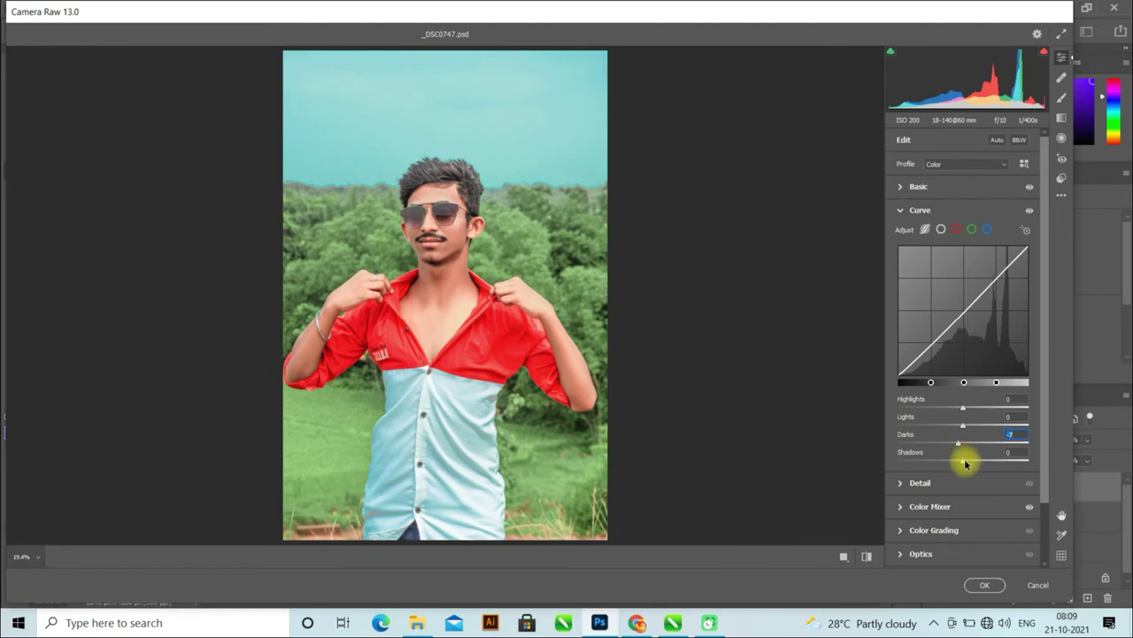
mouse_move(962, 460)
mouse_down()
mouse_move(948, 461)
mouse_move(965, 447)
mouse_up()
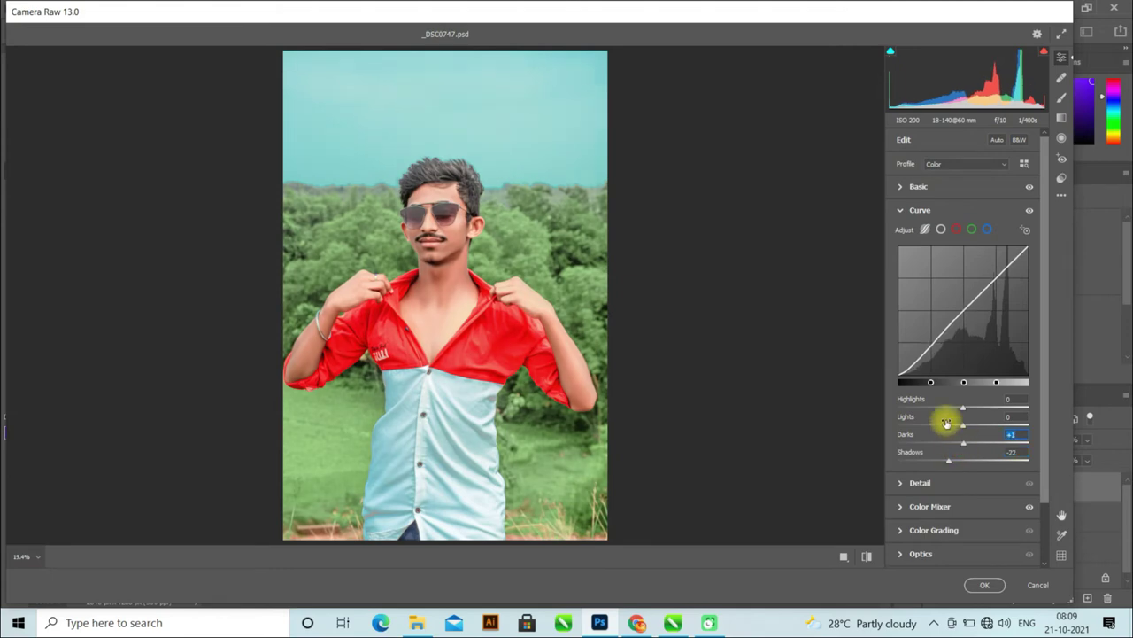
click(901, 211)
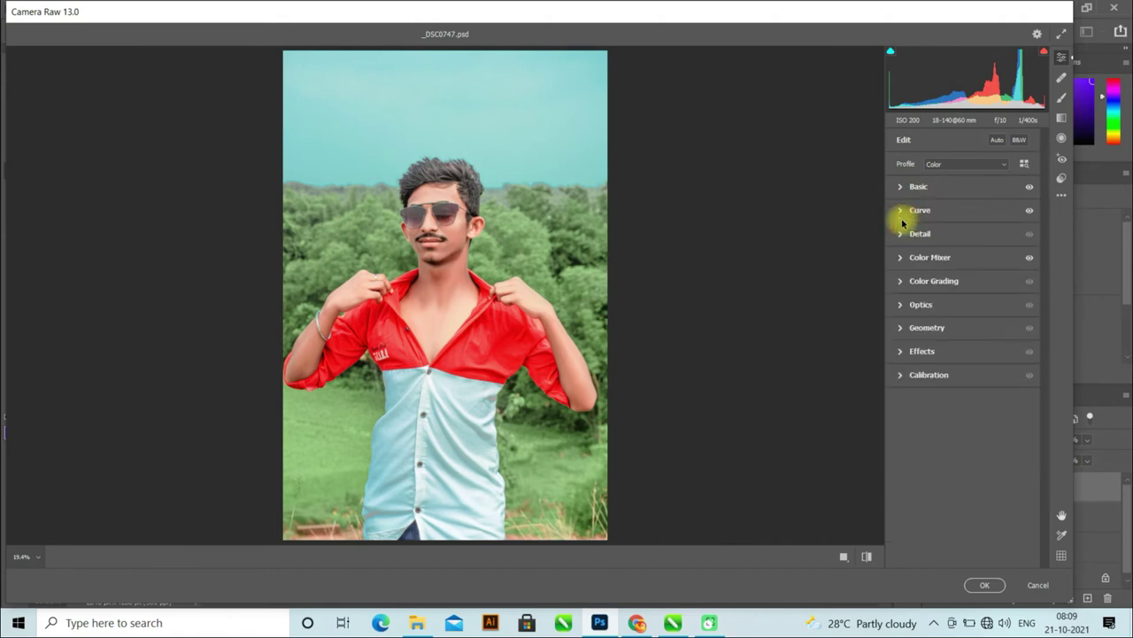
click(985, 585)
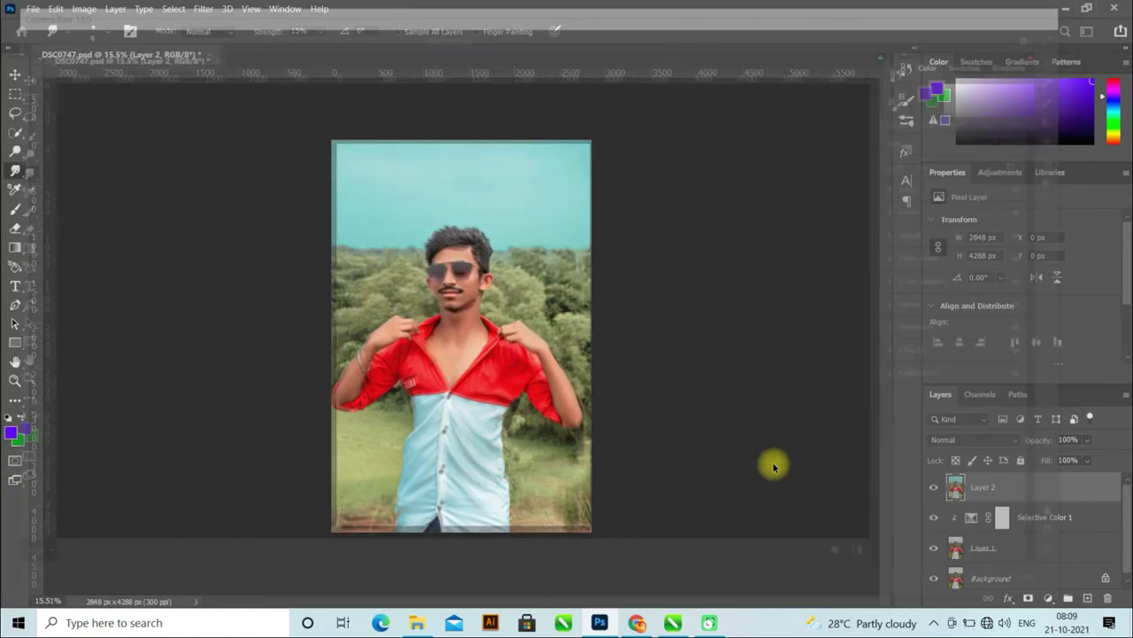
Zoom in and out around the canvas to inspect the teal-sky grade
scroll(638, 377, down, 3)
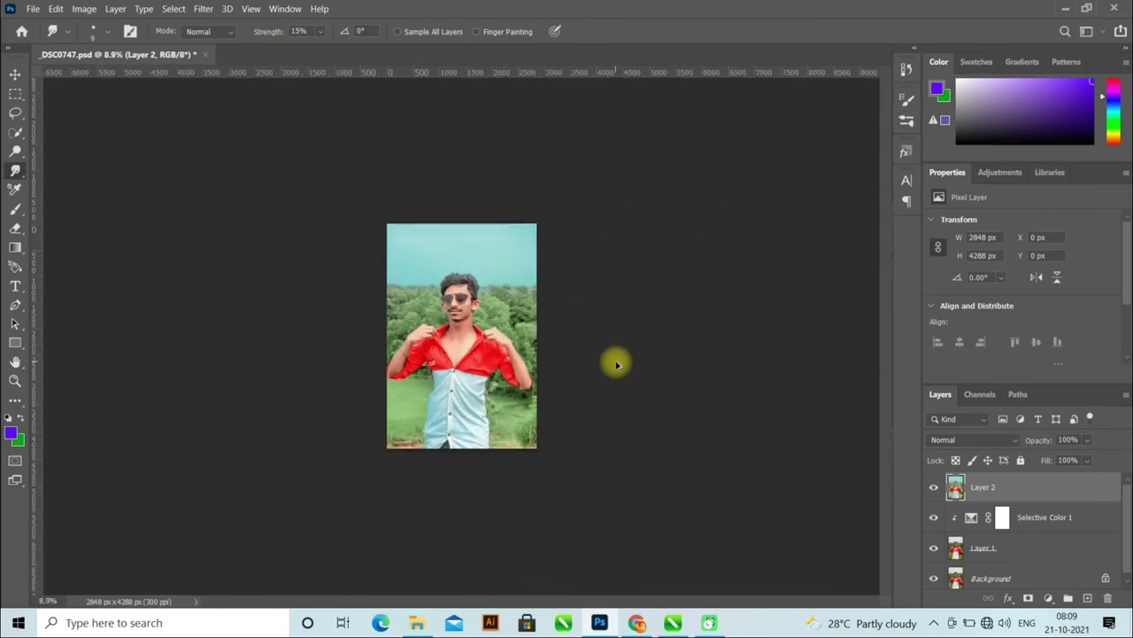
scroll(617, 364, up, 2)
scroll(617, 364, up, 1)
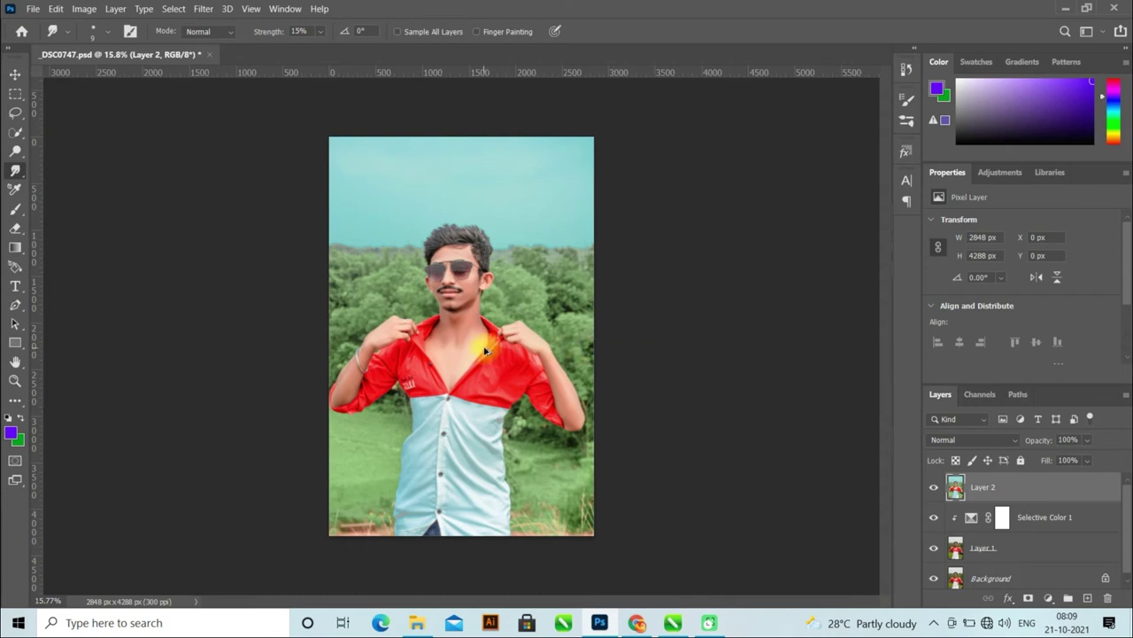
scroll(485, 351, down, 1)
scroll(485, 350, up, 1)
scroll(485, 349, up, 2)
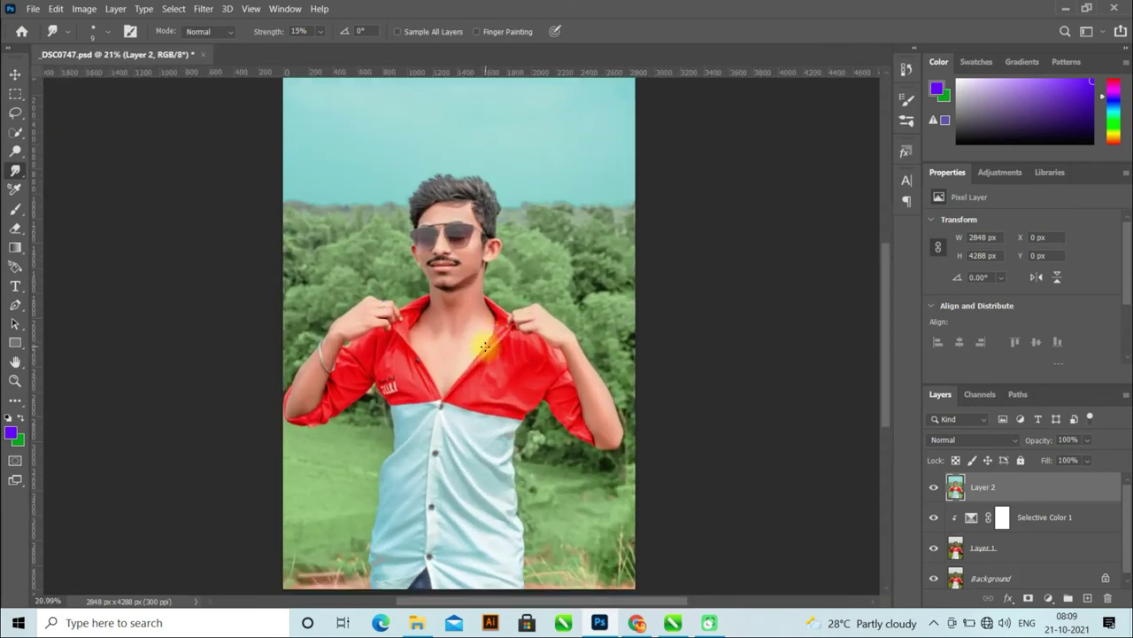
scroll(485, 347, down, 2)
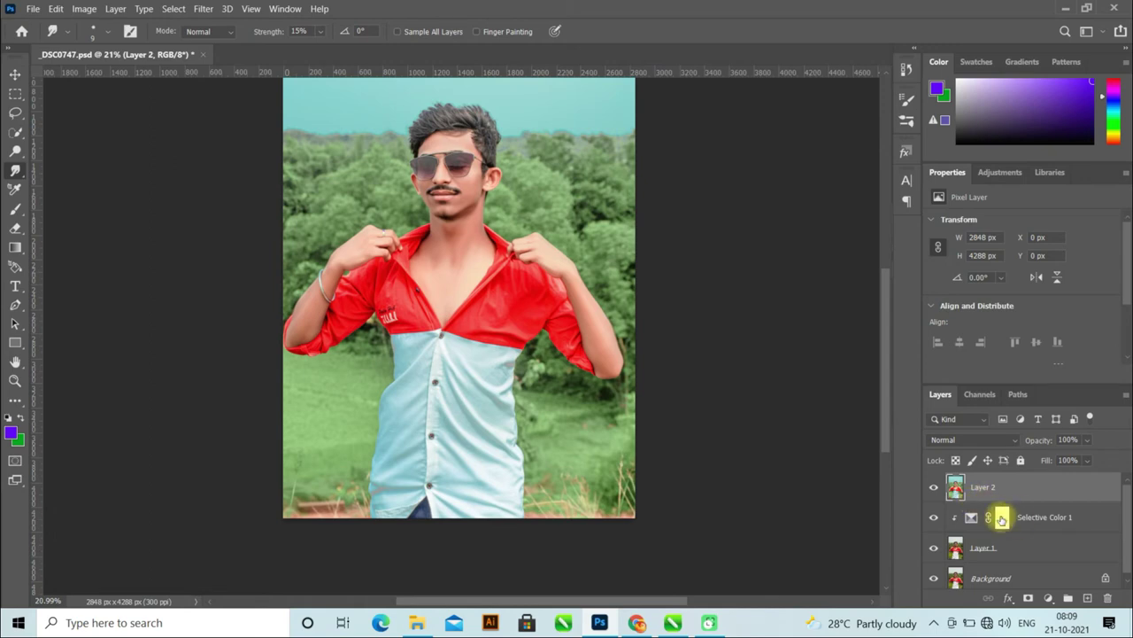
scroll(517, 333, up, 2)
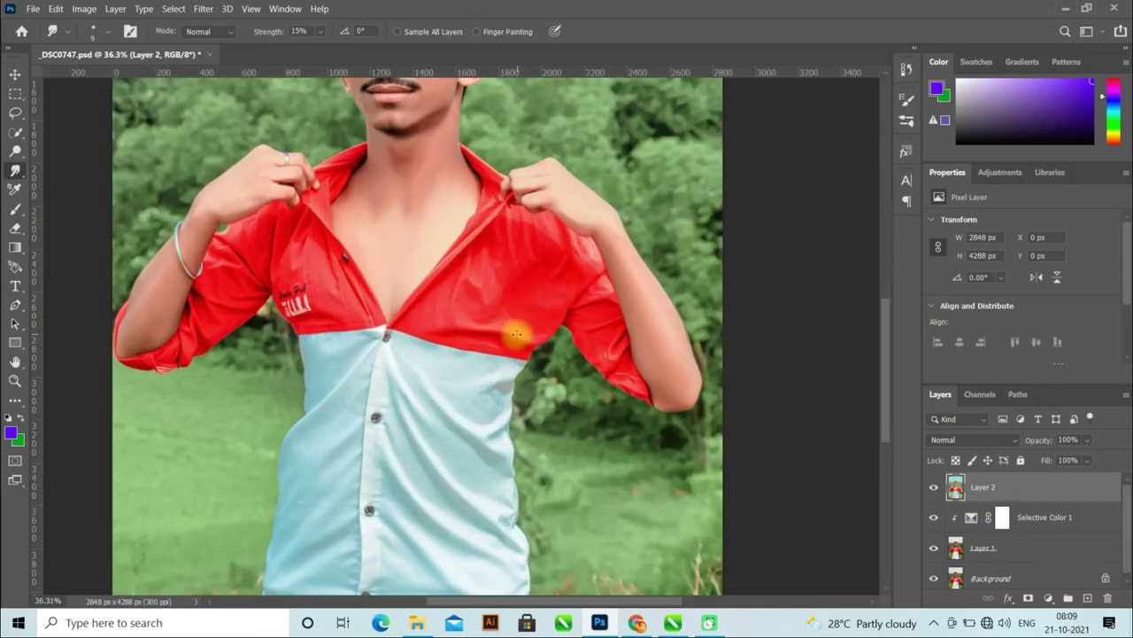
scroll(518, 333, up, 3)
scroll(517, 332, up, 2)
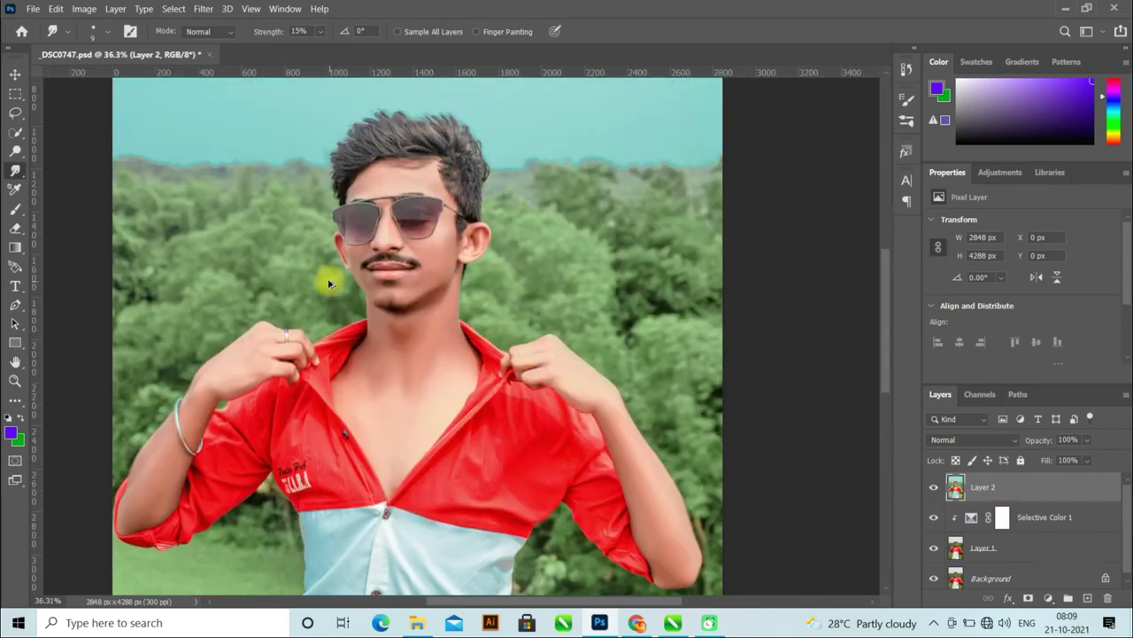
scroll(328, 283, up, 3)
scroll(443, 253, up, 1)
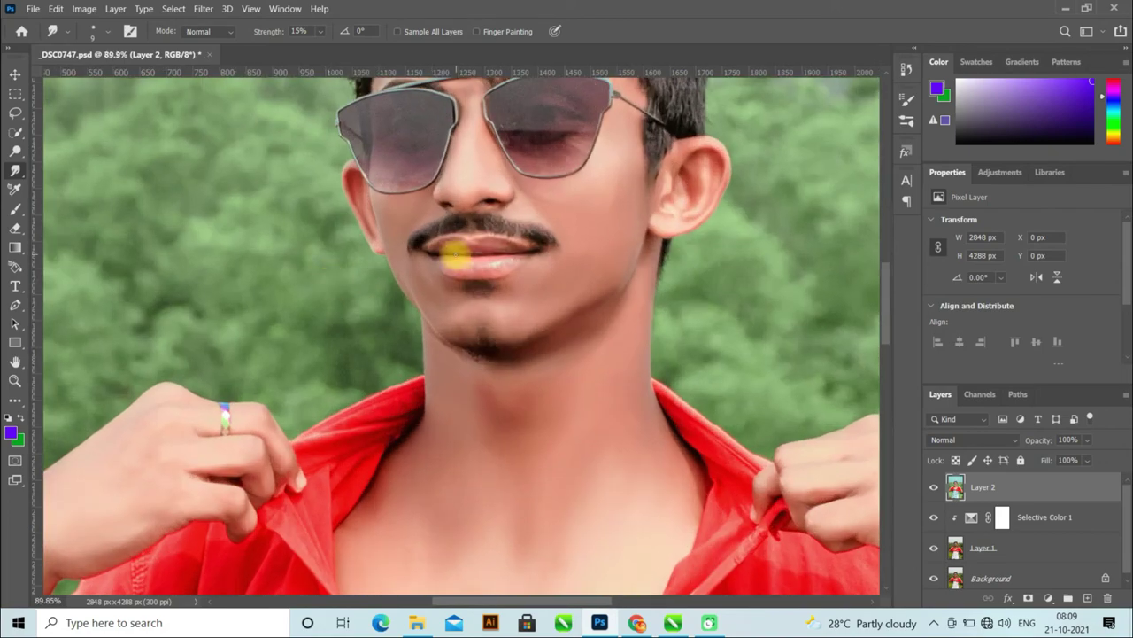
scroll(455, 257, down, 2)
scroll(455, 257, down, 1)
scroll(456, 256, down, 1)
scroll(457, 258, down, 1)
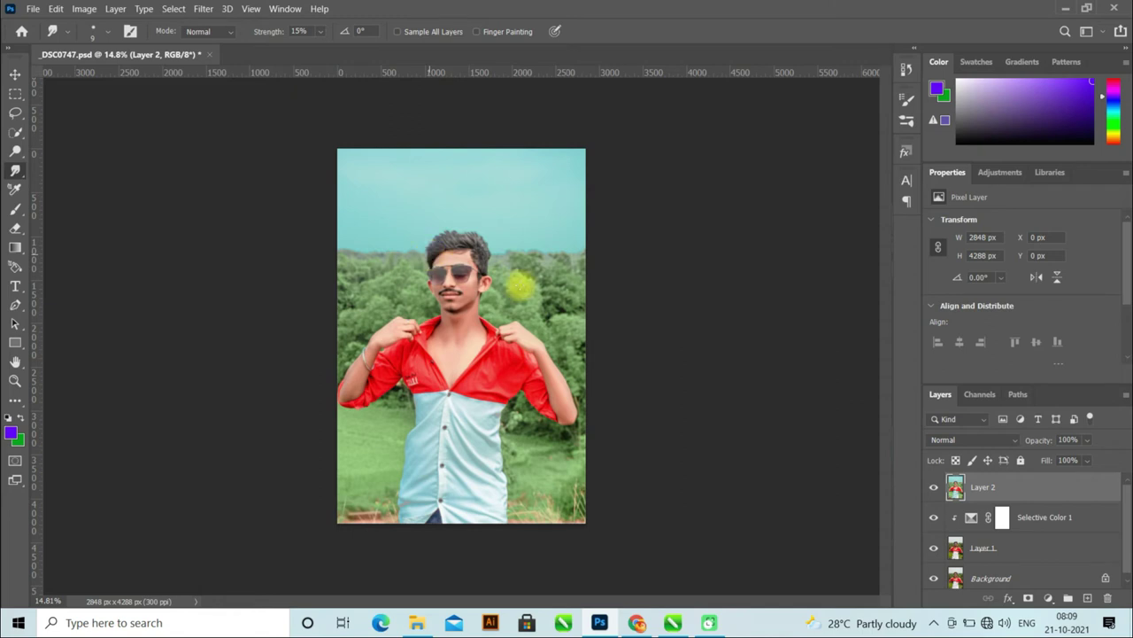
Leave only Layer 2 and Background visible, toggling Layer 2 for a before/after comparison
click(934, 489)
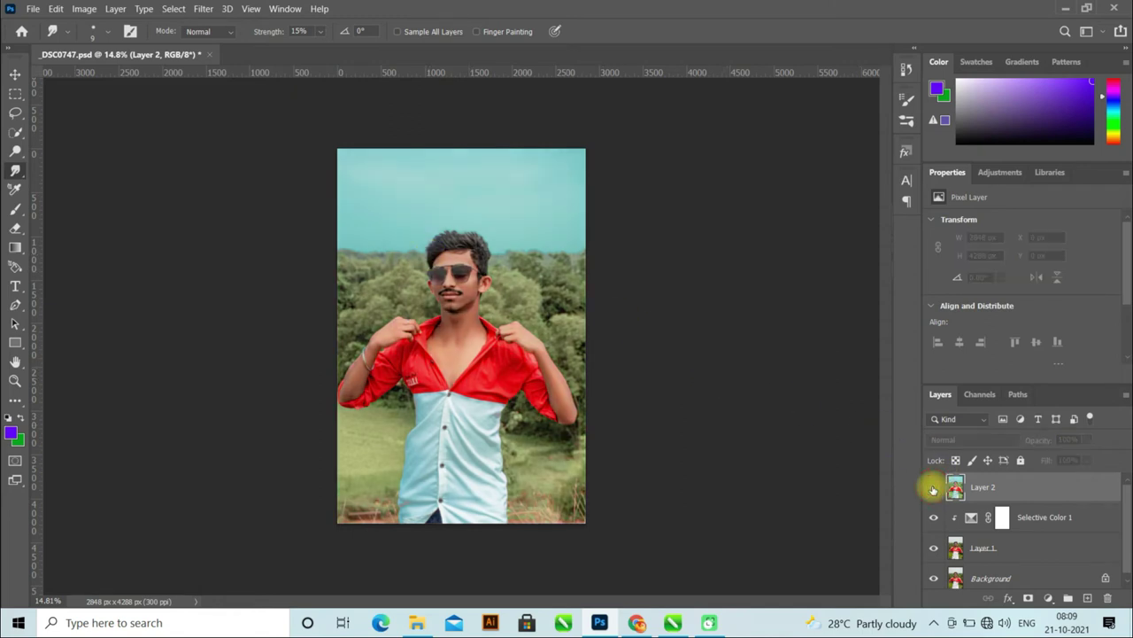
click(934, 489)
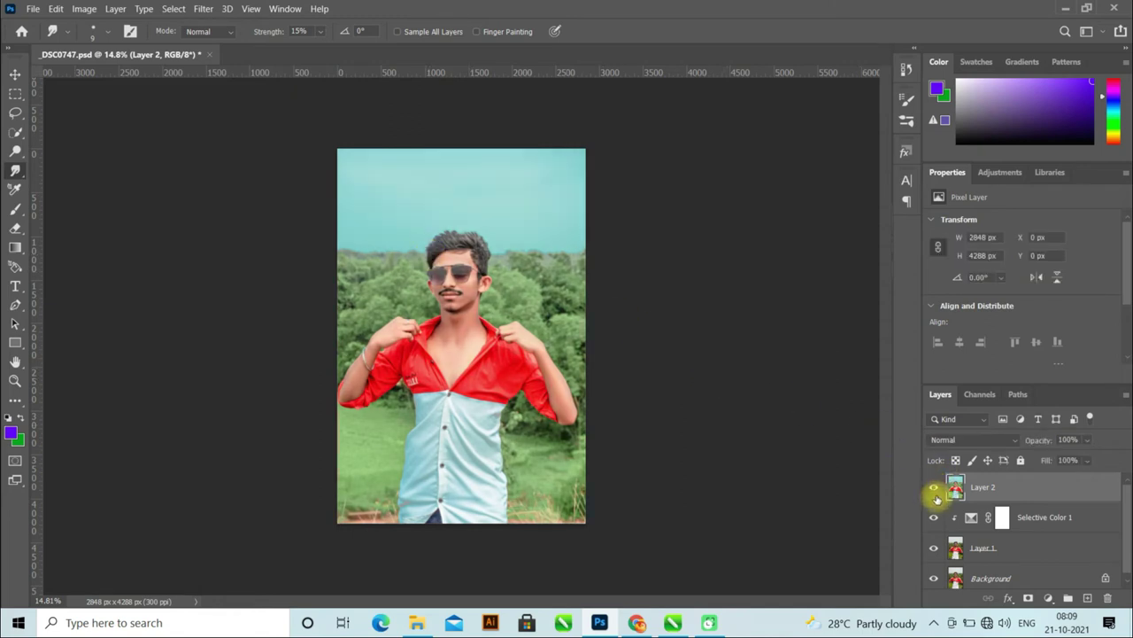
drag(933, 517, 934, 591)
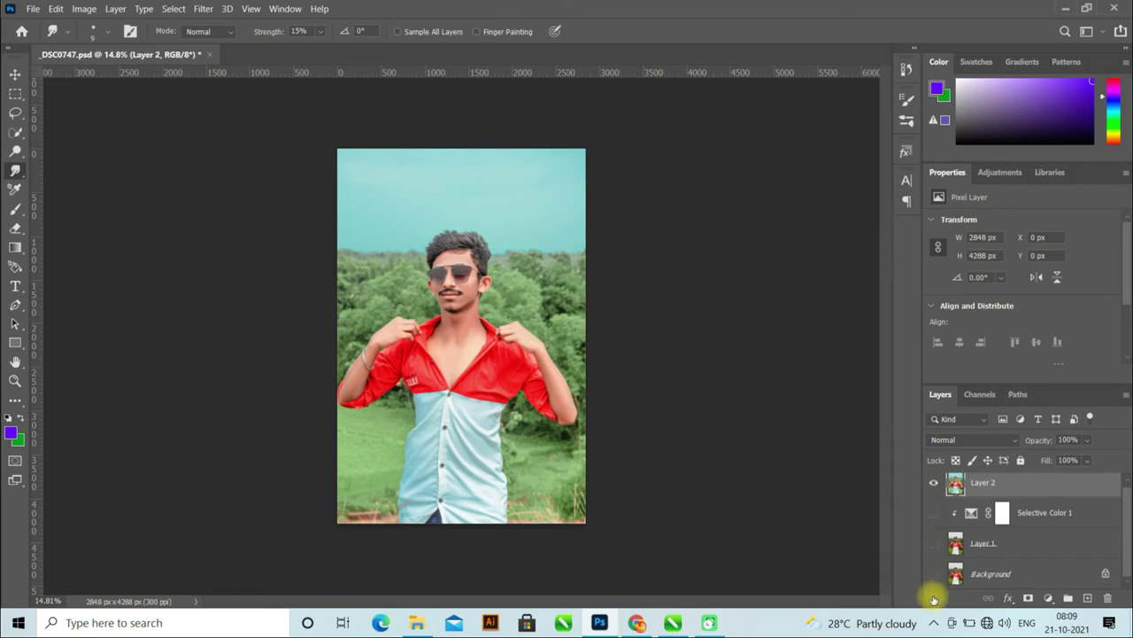
click(934, 578)
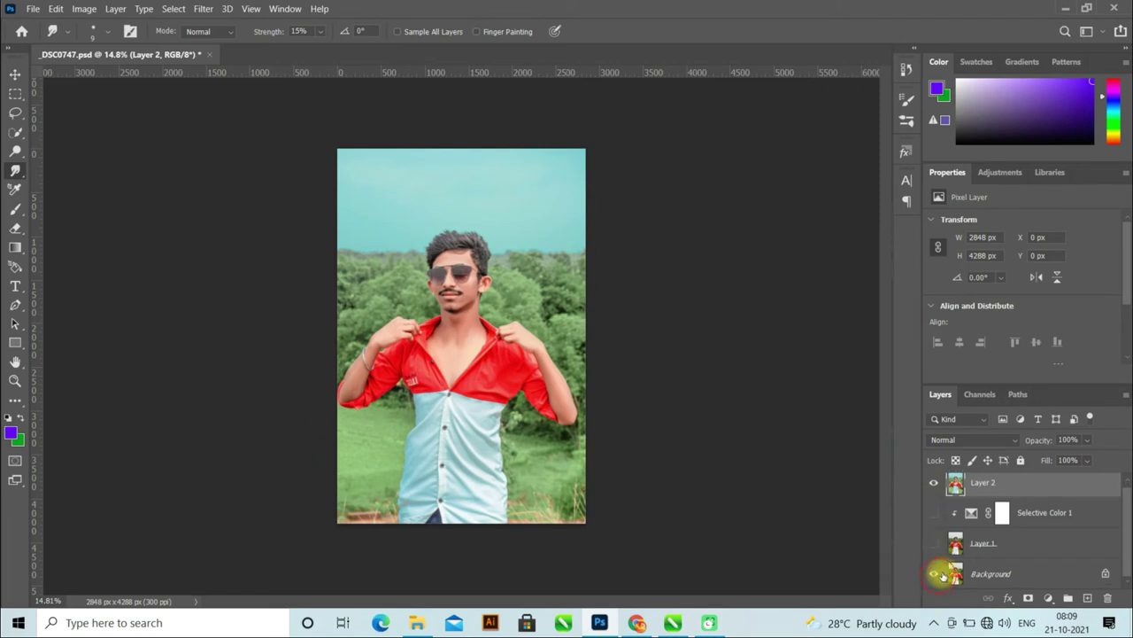
click(933, 487)
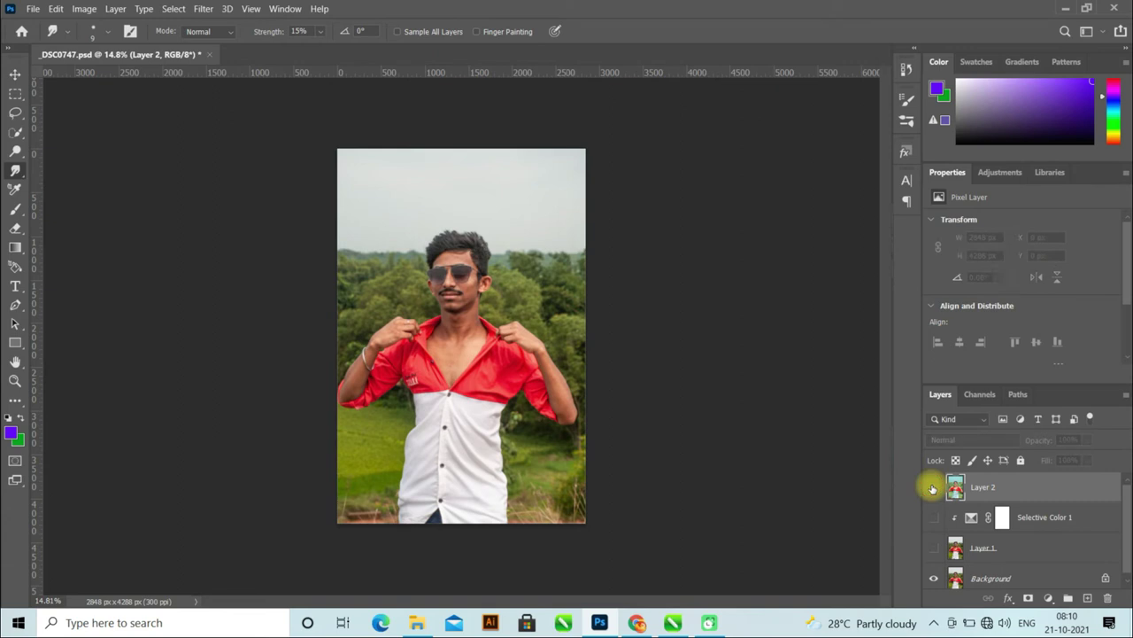
click(934, 487)
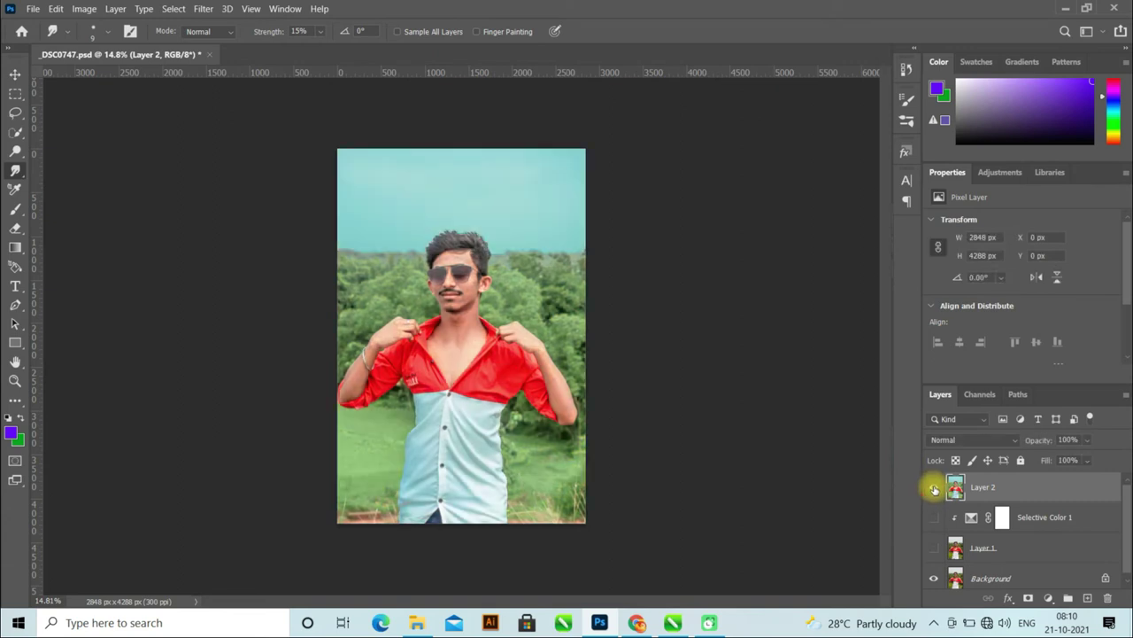
click(933, 487)
click(934, 488)
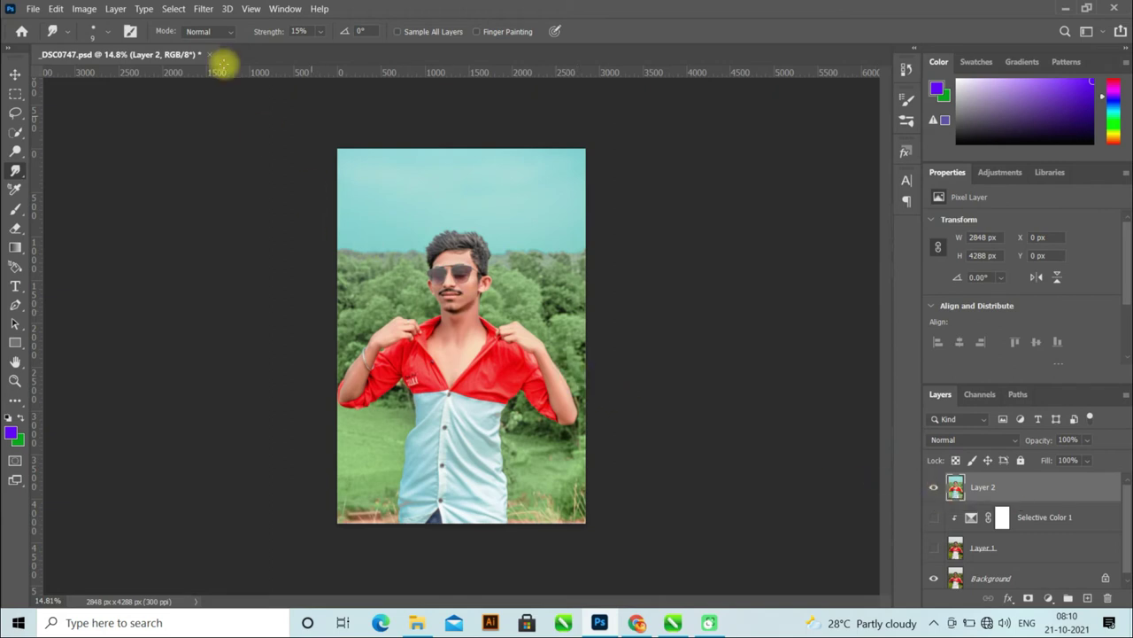
click(204, 9)
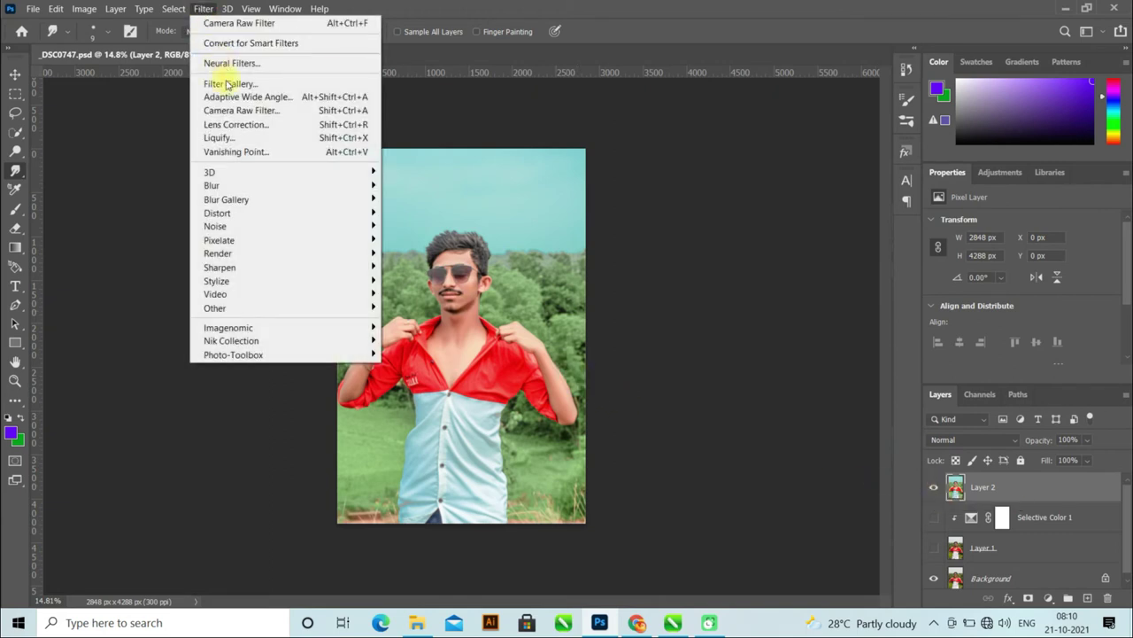
Apply the RD EDITOGRAPHY Cinematic preset in the Camera Raw filter on Layer 2
click(240, 112)
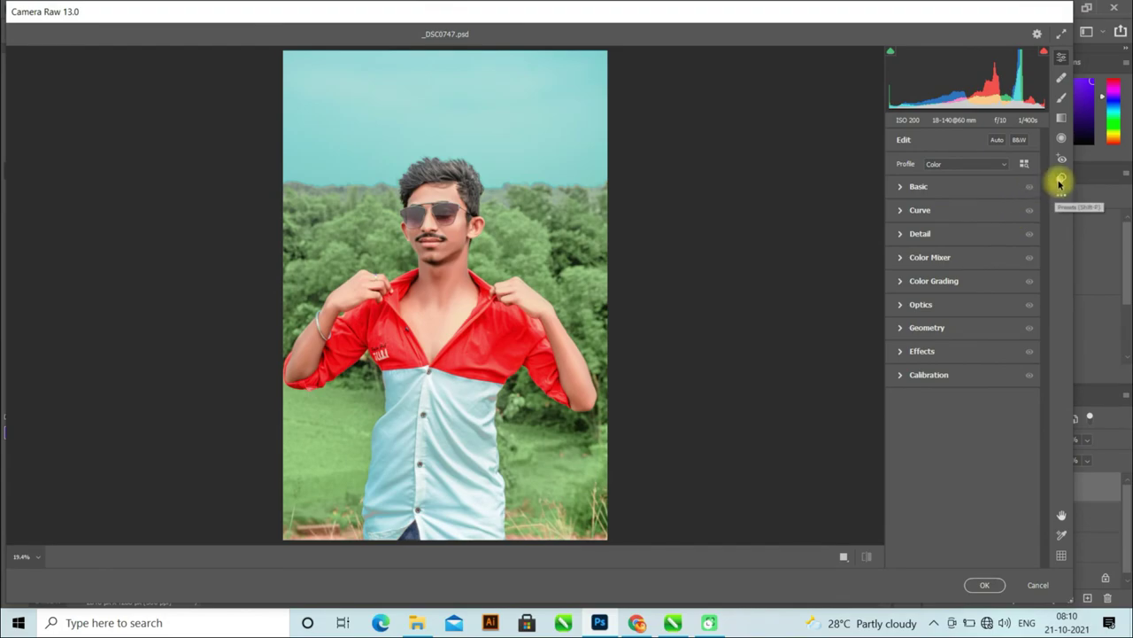
click(1061, 182)
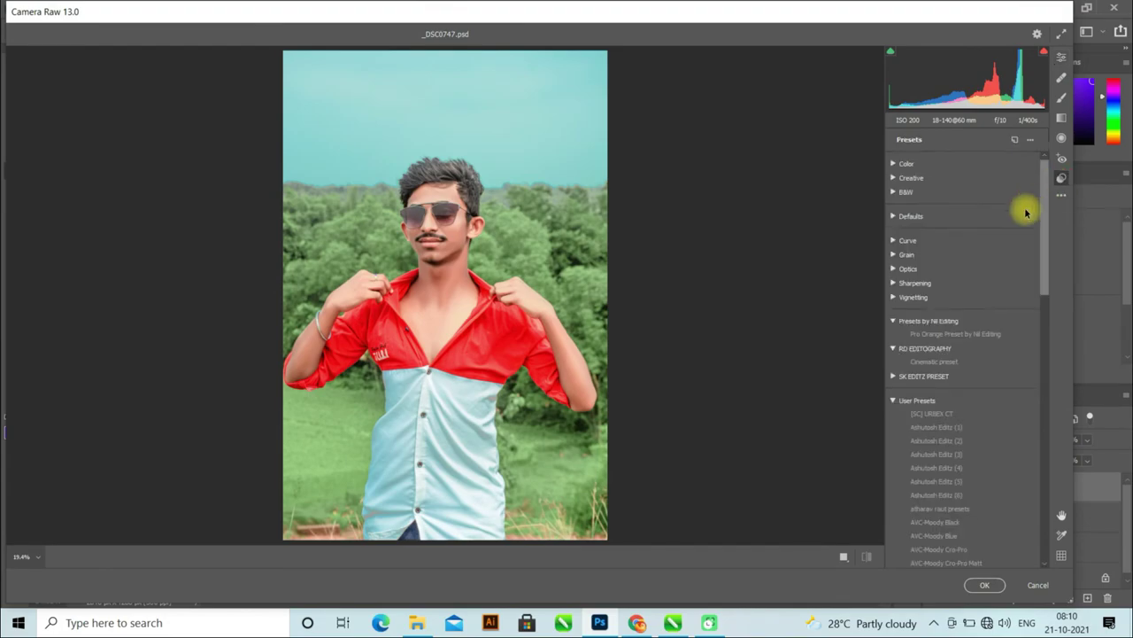
click(894, 403)
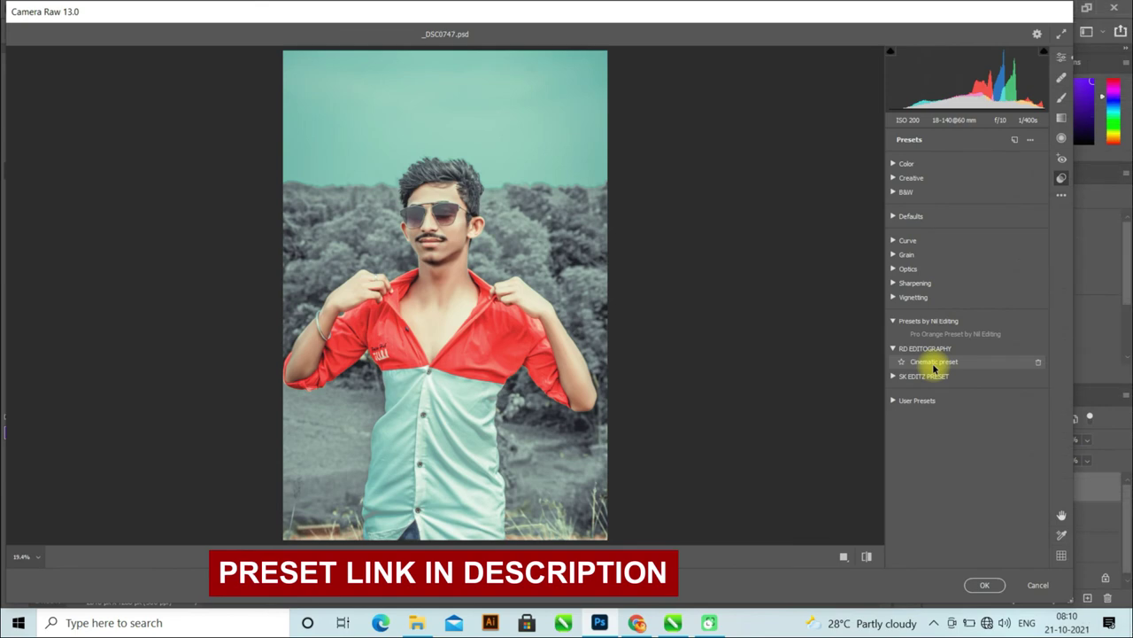
click(934, 363)
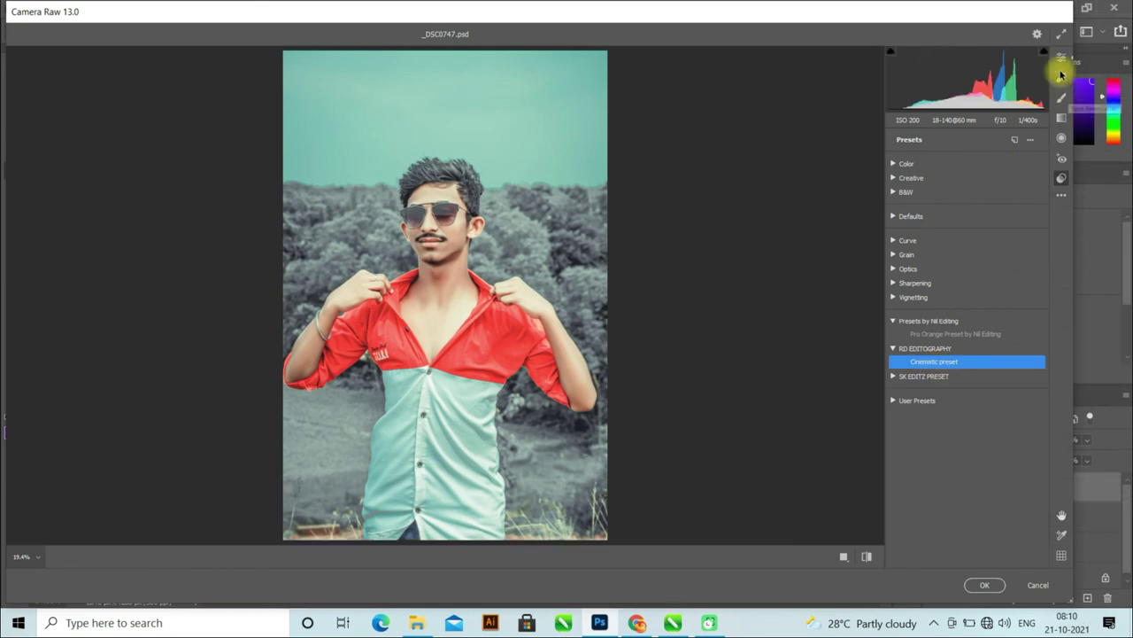
click(1061, 56)
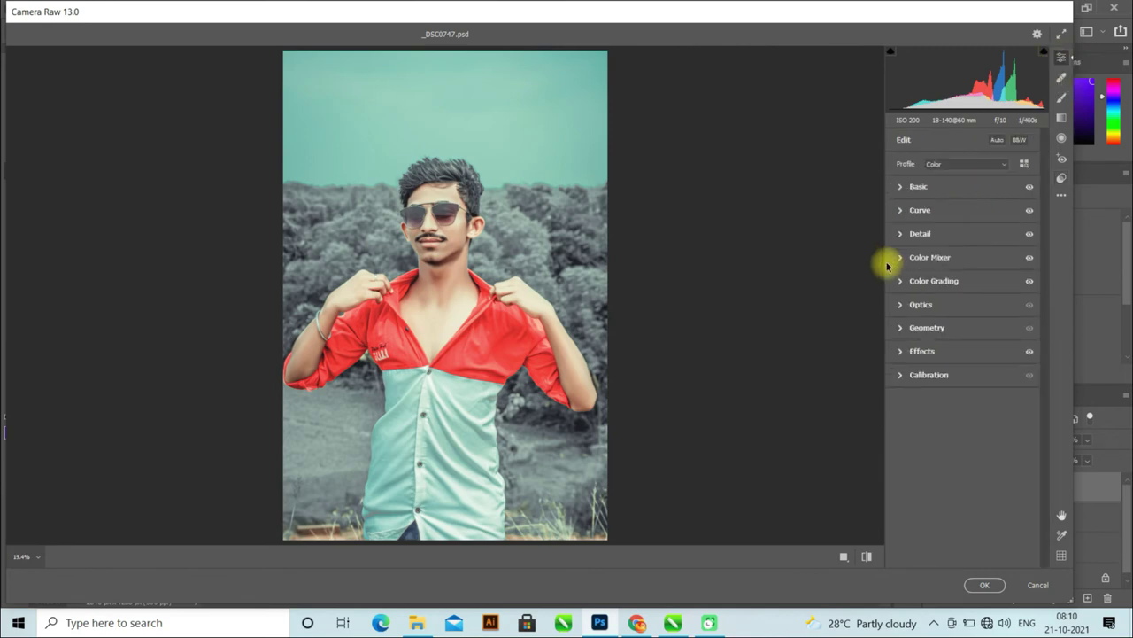
In Color Mixer, set red saturation +33, orange luminance +21, and sharply cut yellow saturation
click(901, 264)
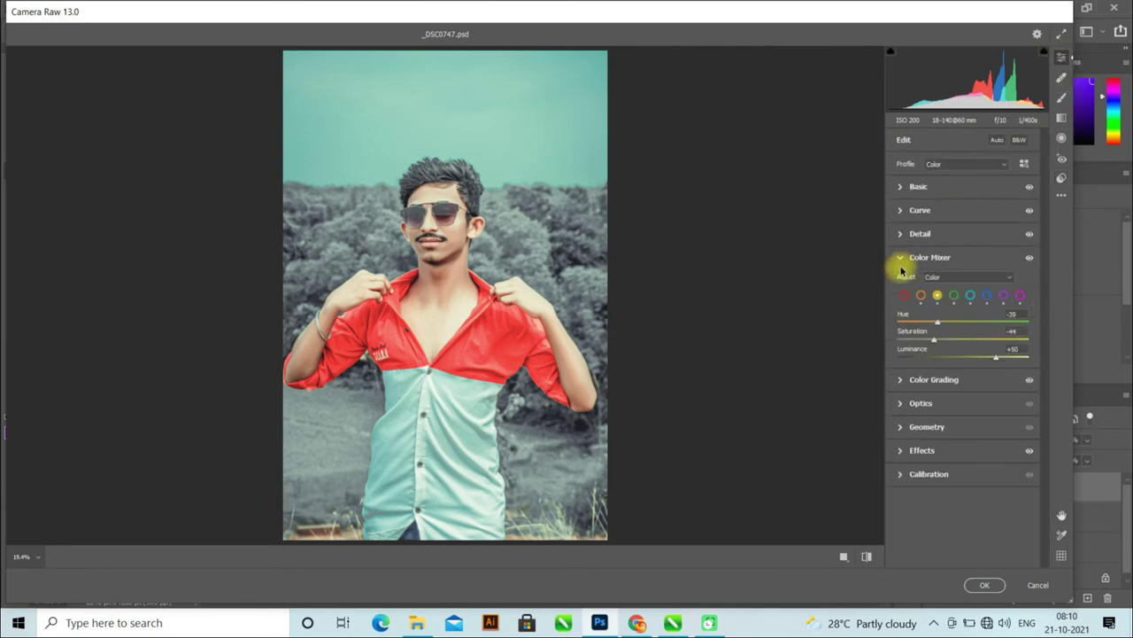
click(904, 295)
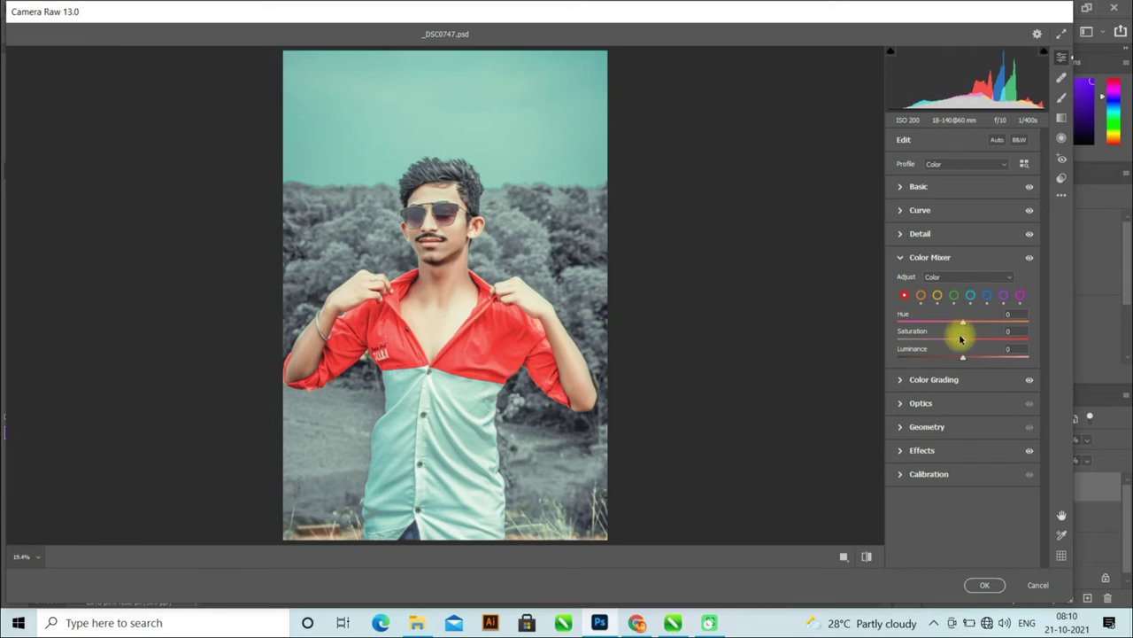
drag(960, 338, 989, 345)
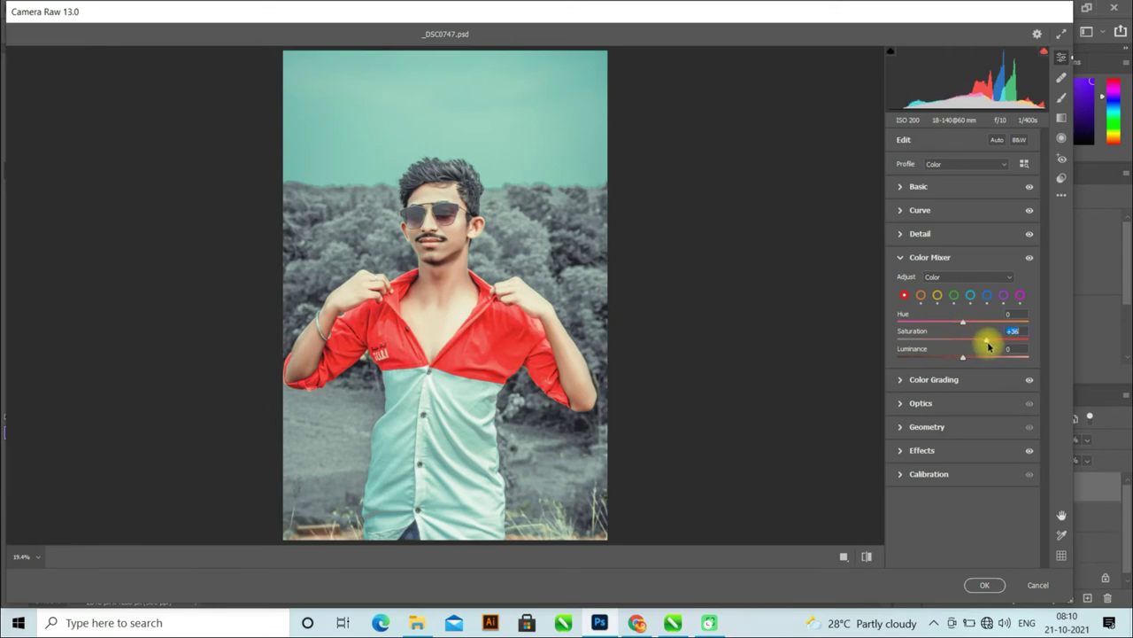
drag(990, 347, 985, 347)
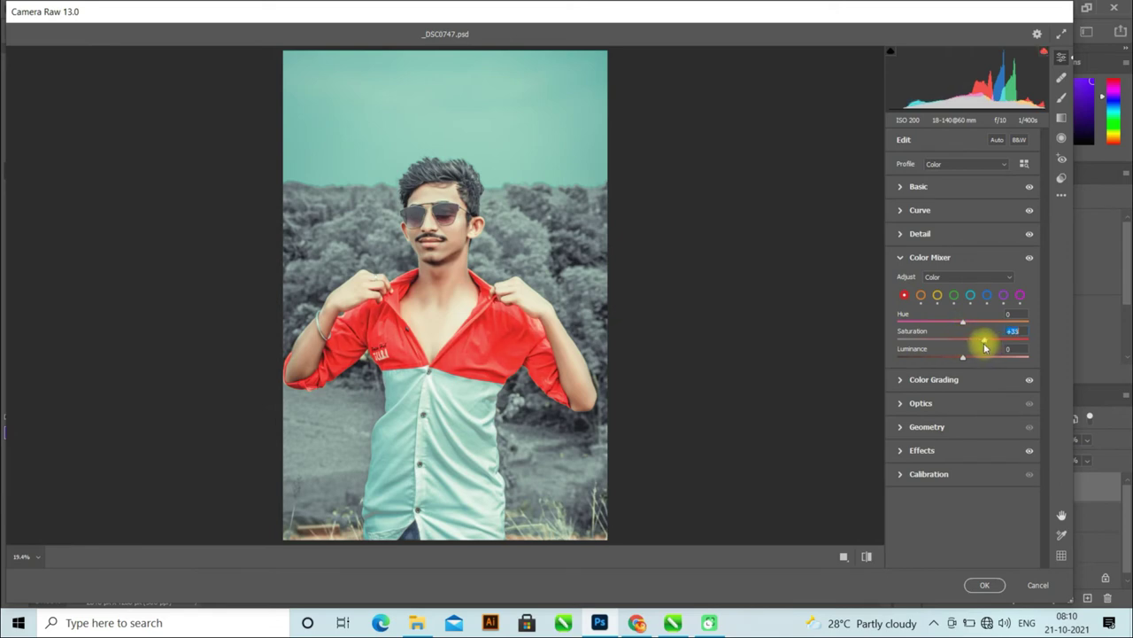
click(920, 296)
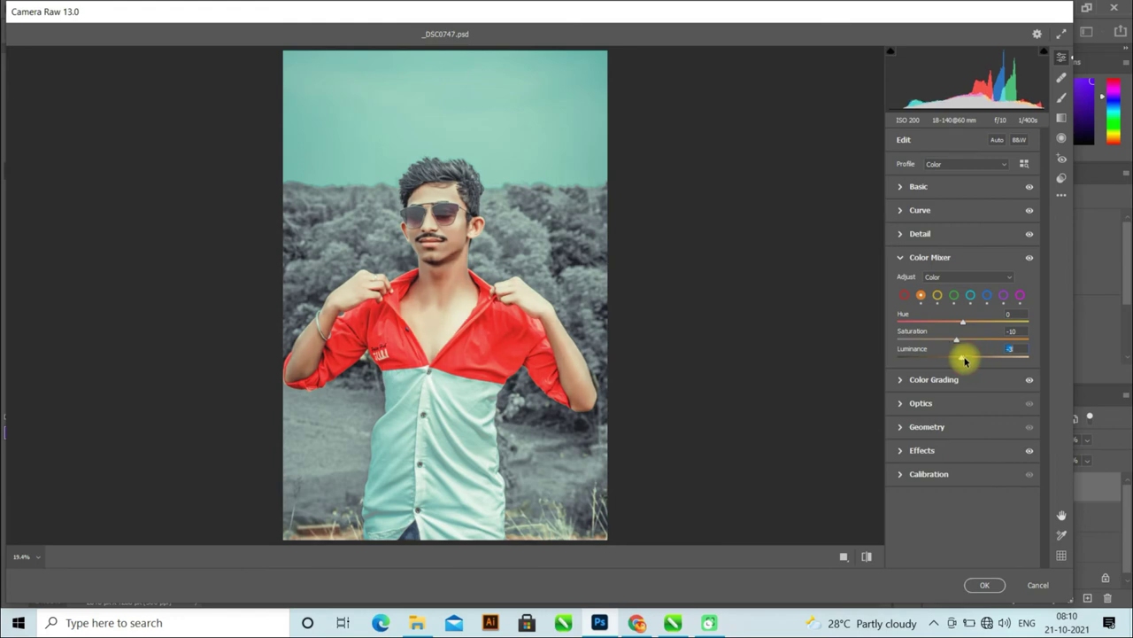
drag(977, 359, 980, 360)
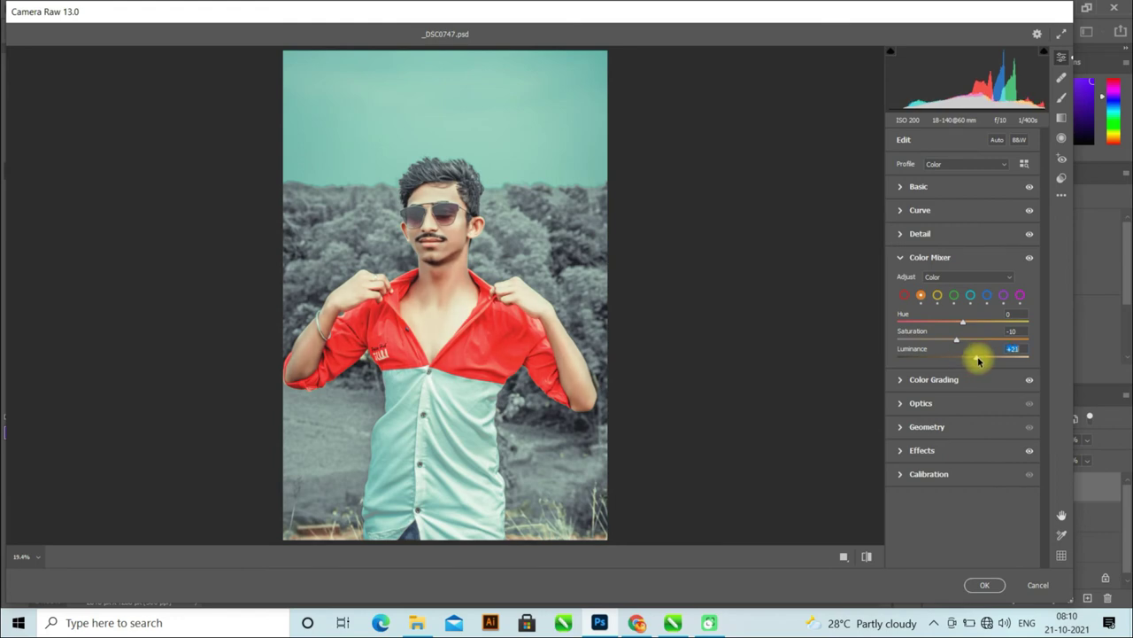
click(937, 296)
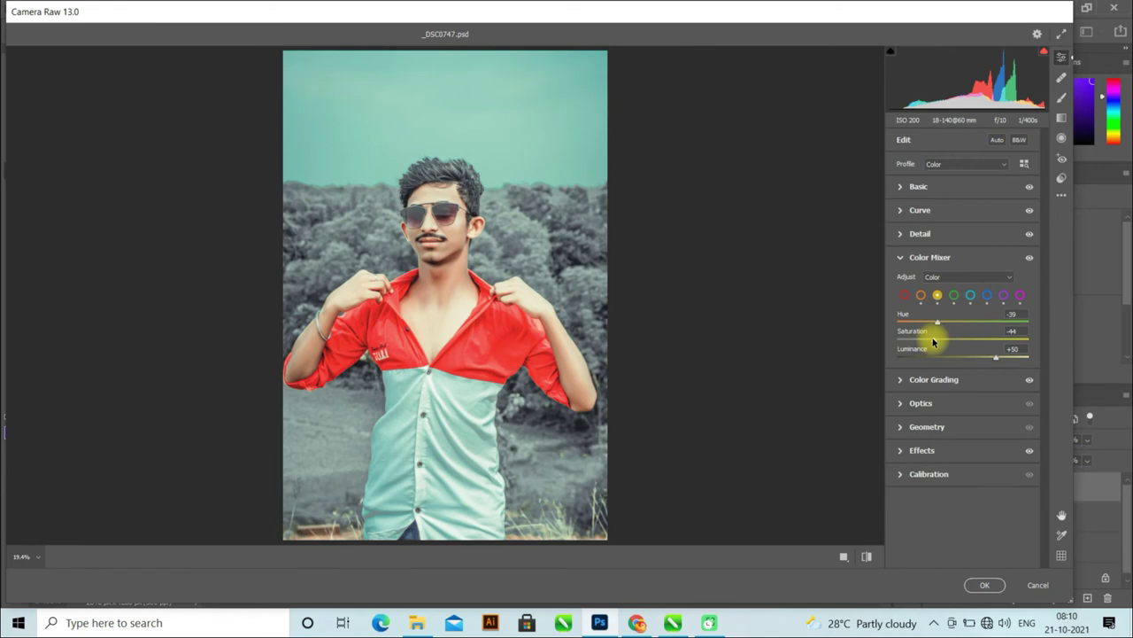
mouse_move(932, 342)
mouse_down()
mouse_move(903, 337)
mouse_move(1060, 347)
mouse_move(910, 350)
mouse_up()
Desaturate the greens, bring green hue down from +100, and set aqua saturation to about -58
click(954, 296)
mouse_move(964, 339)
mouse_down()
mouse_move(895, 341)
mouse_move(1007, 346)
mouse_move(909, 351)
mouse_move(966, 345)
mouse_move(900, 324)
mouse_move(1033, 322)
mouse_up()
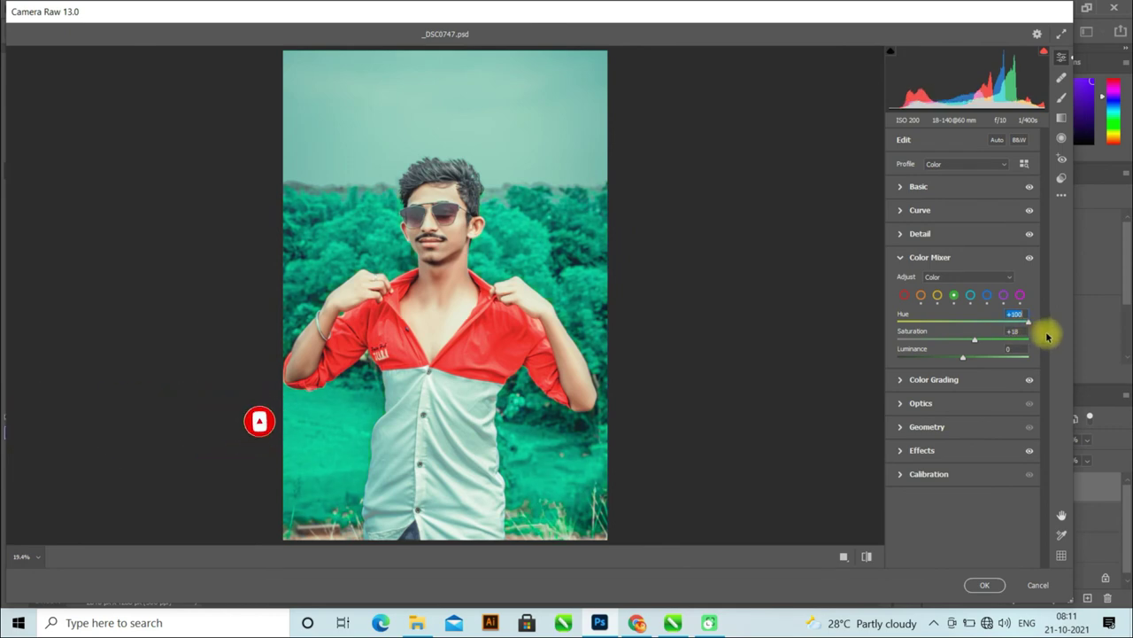
drag(986, 322, 888, 345)
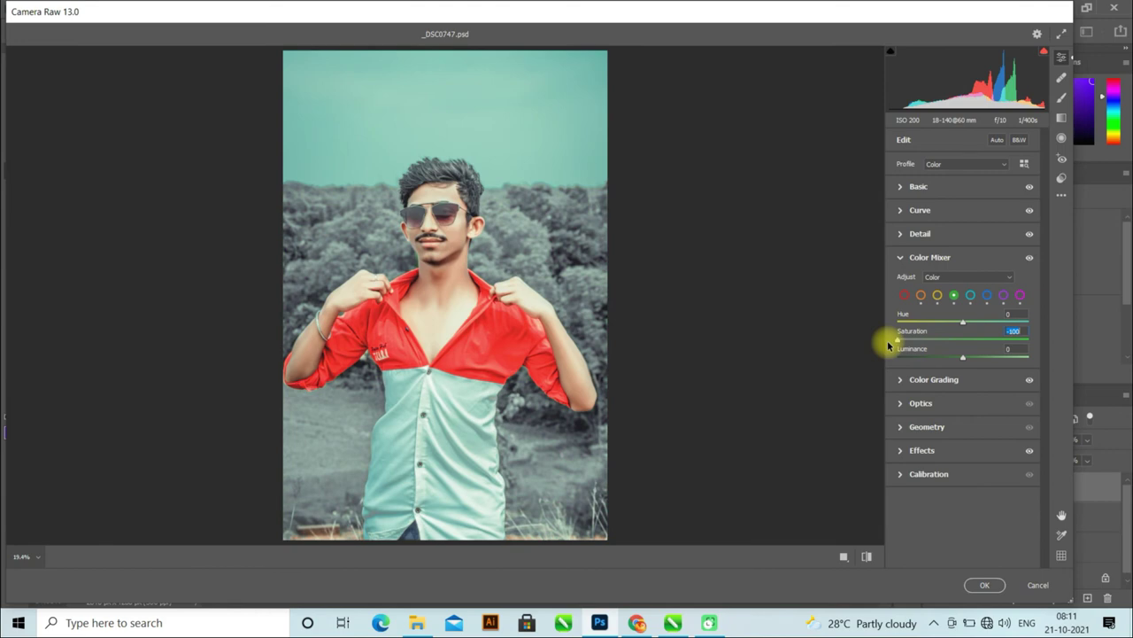
click(972, 296)
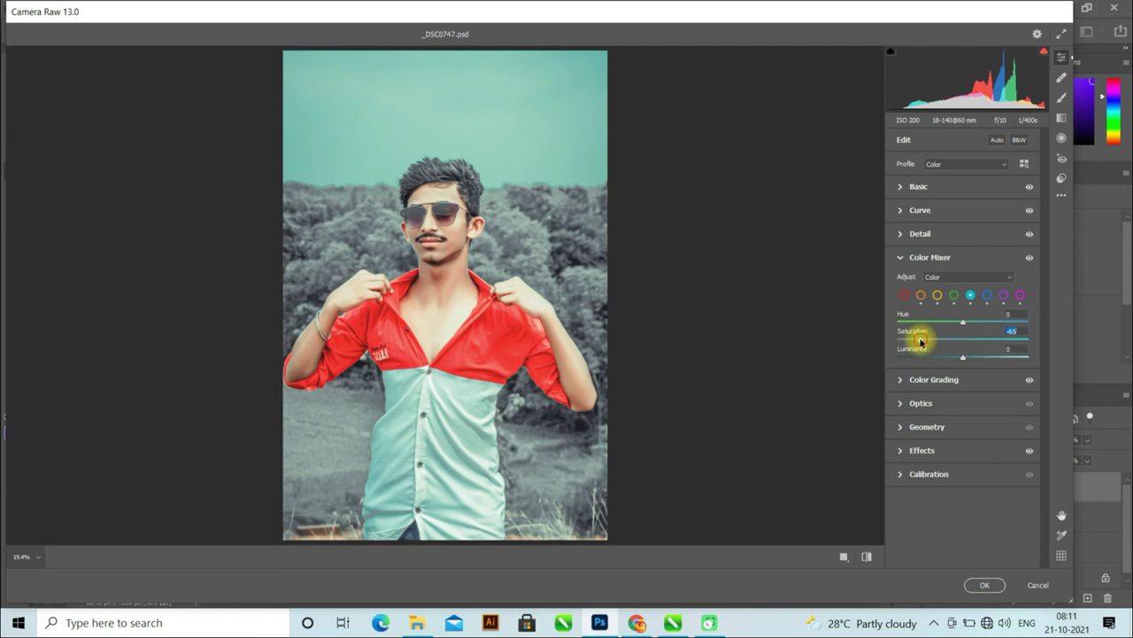
drag(920, 342, 872, 342)
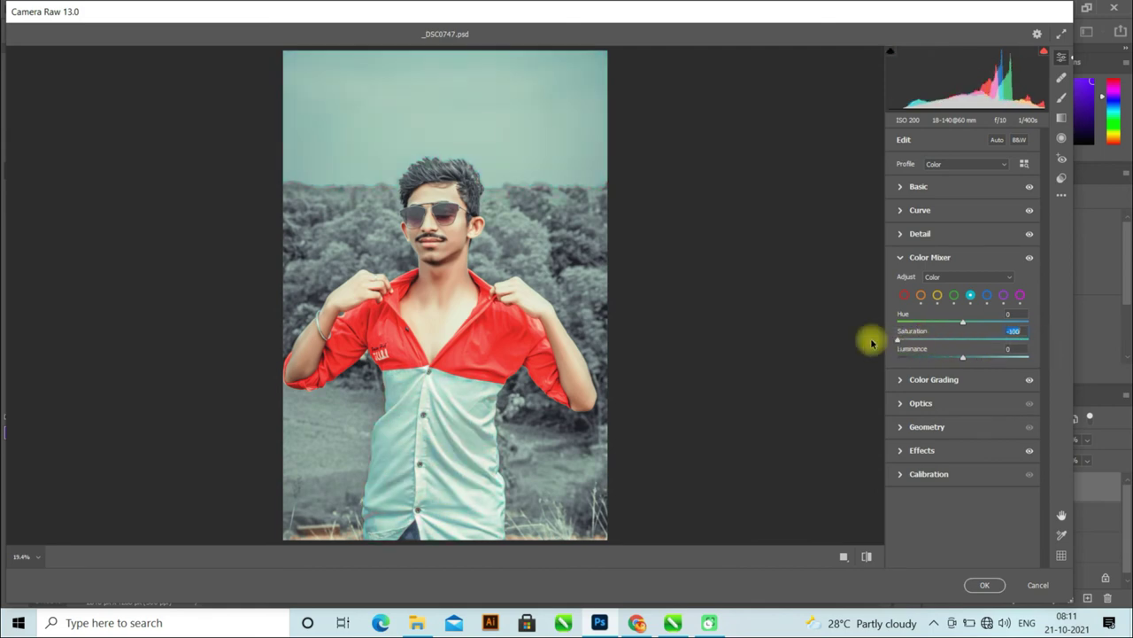
drag(898, 340, 926, 346)
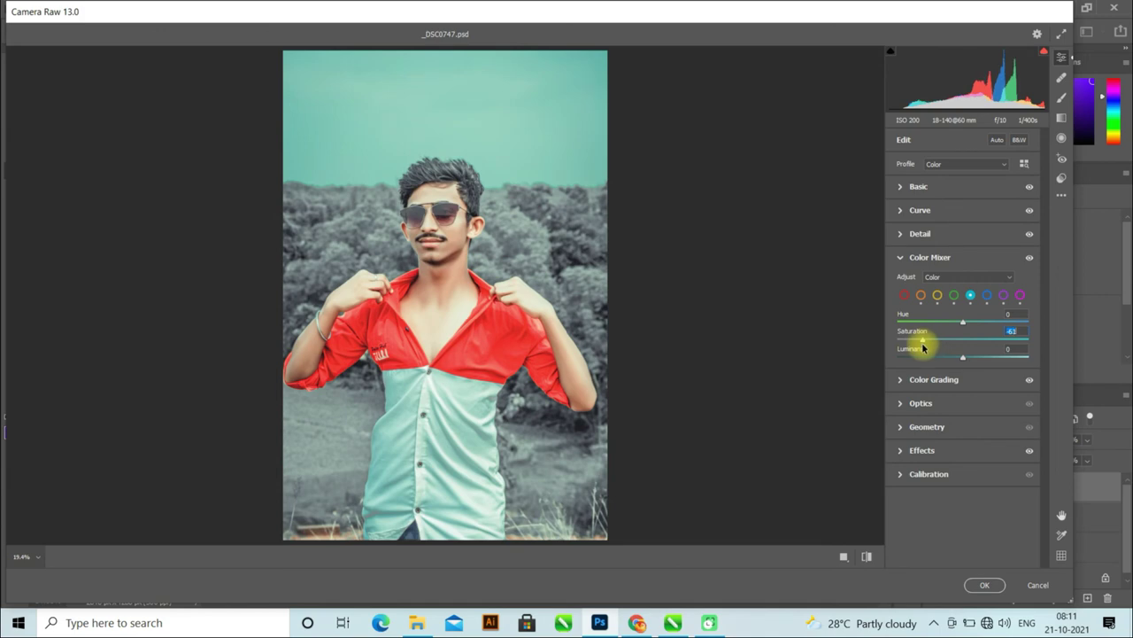
Cut blue, purple and magenta saturation to -100
click(987, 295)
mouse_move(963, 340)
mouse_down()
mouse_move(939, 342)
mouse_move(1022, 354)
mouse_move(884, 352)
mouse_move(1063, 354)
mouse_move(866, 357)
mouse_up()
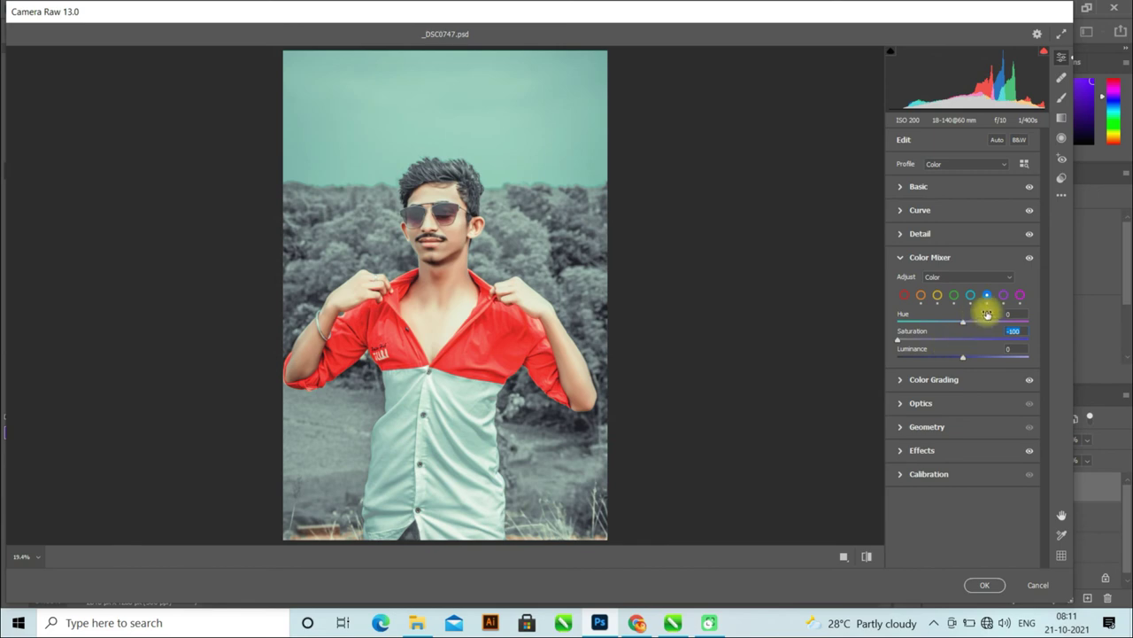
click(1003, 297)
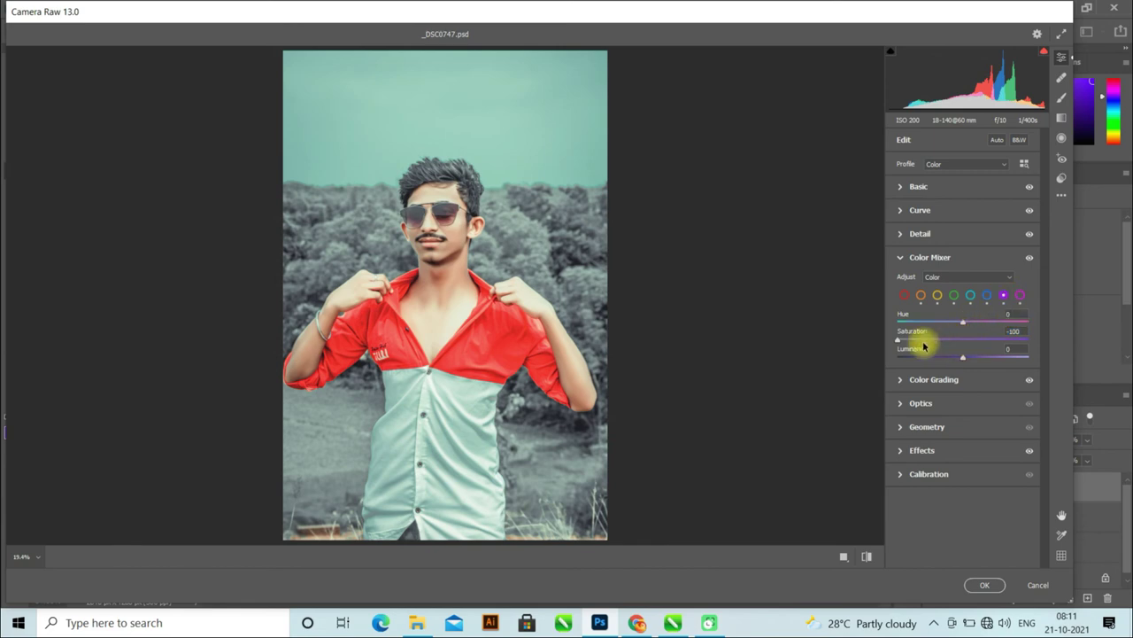
mouse_move(952, 344)
mouse_down()
mouse_move(1042, 342)
mouse_move(830, 342)
mouse_up()
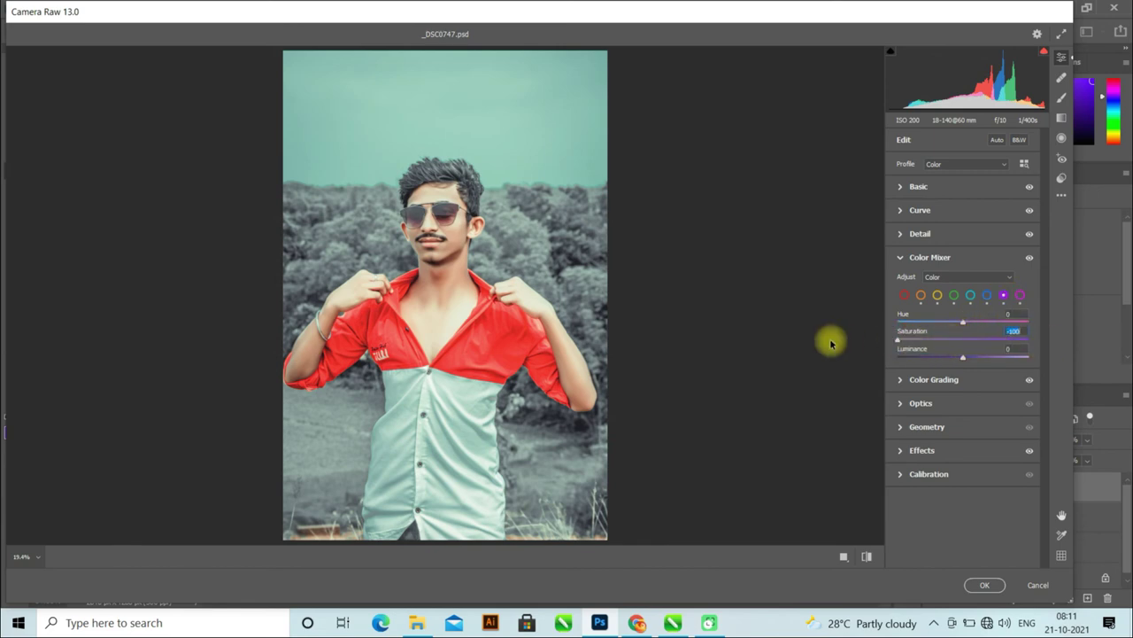
click(1019, 296)
mouse_move(915, 337)
mouse_down()
mouse_move(897, 342)
mouse_move(1111, 351)
mouse_move(855, 349)
mouse_up()
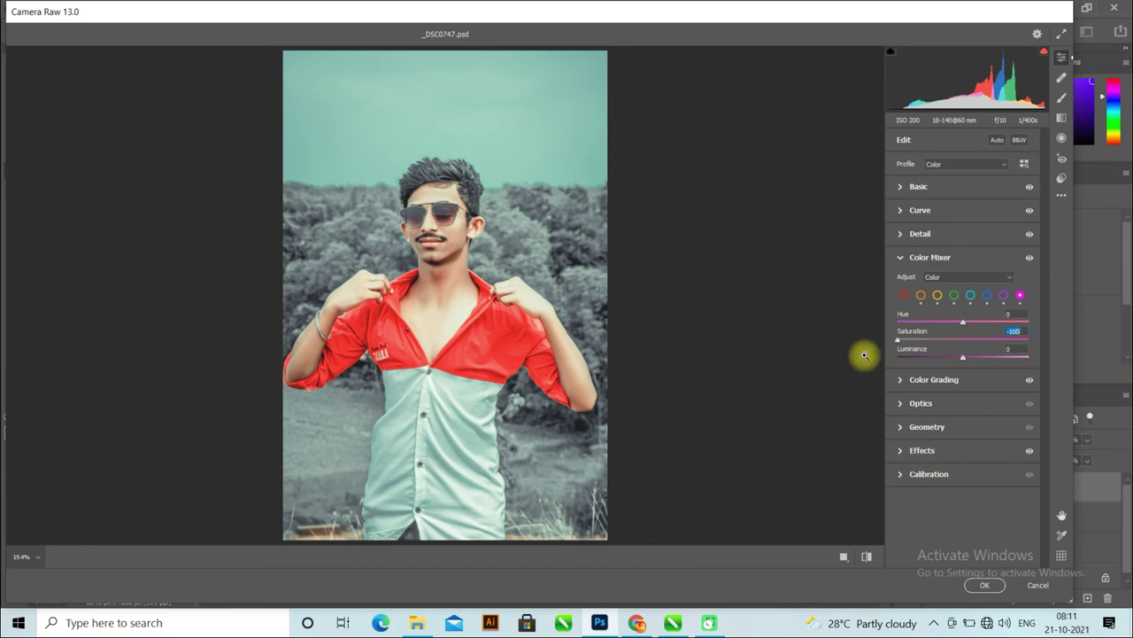
Set Calibration Green Primary Saturation to -6, shift Blue Primary hue, and apply the Camera Raw grade
click(900, 257)
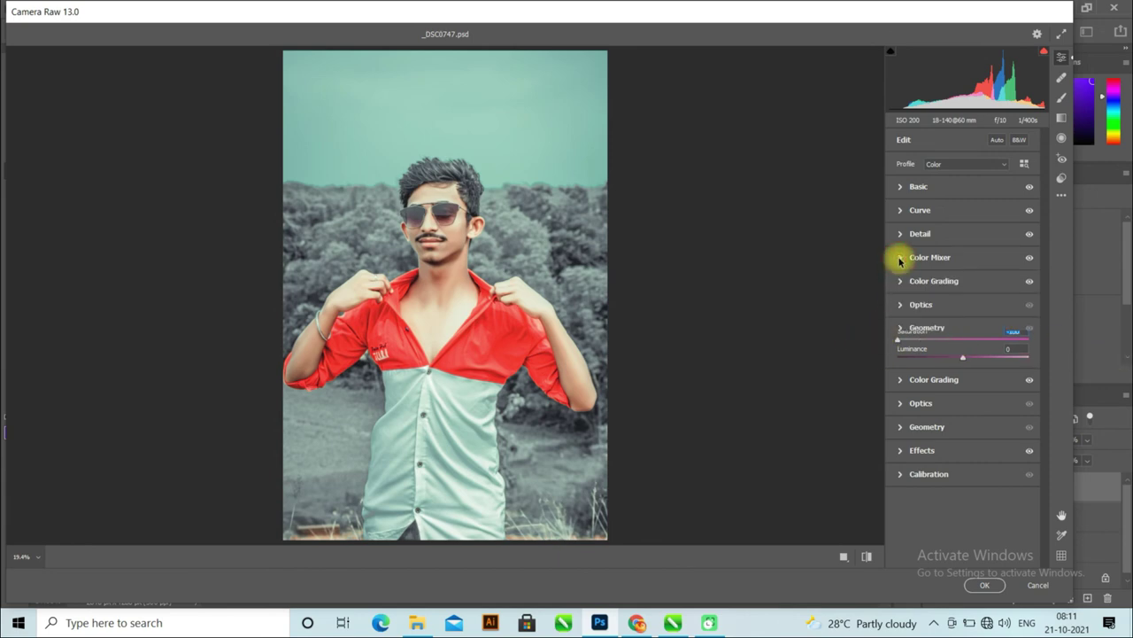
click(898, 376)
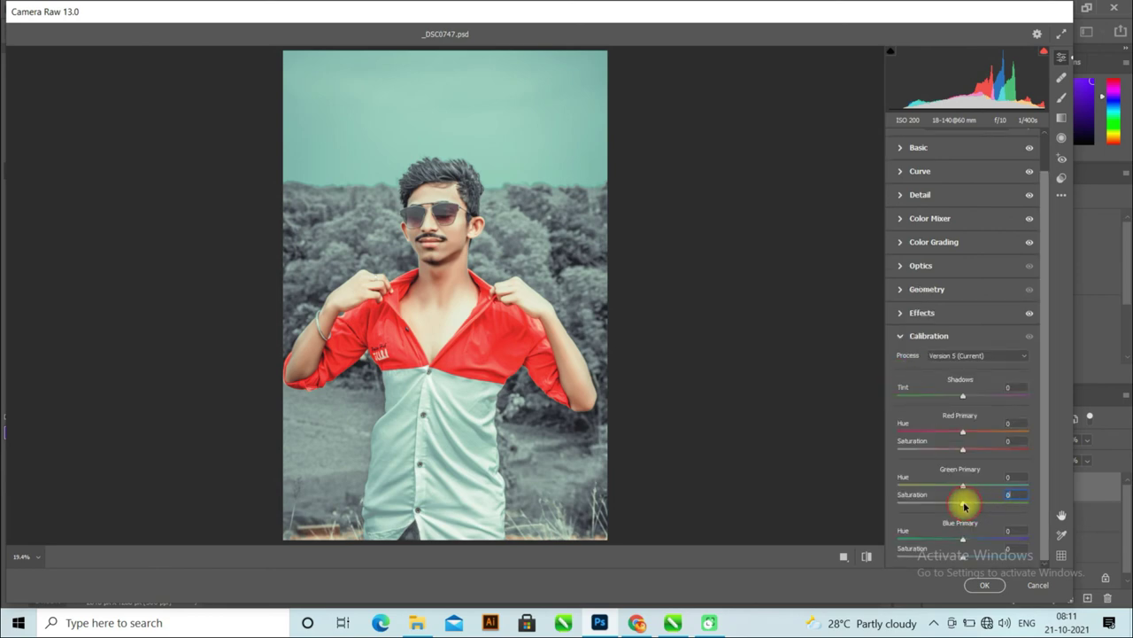
mouse_move(965, 506)
mouse_down()
mouse_move(994, 513)
mouse_move(953, 512)
mouse_up()
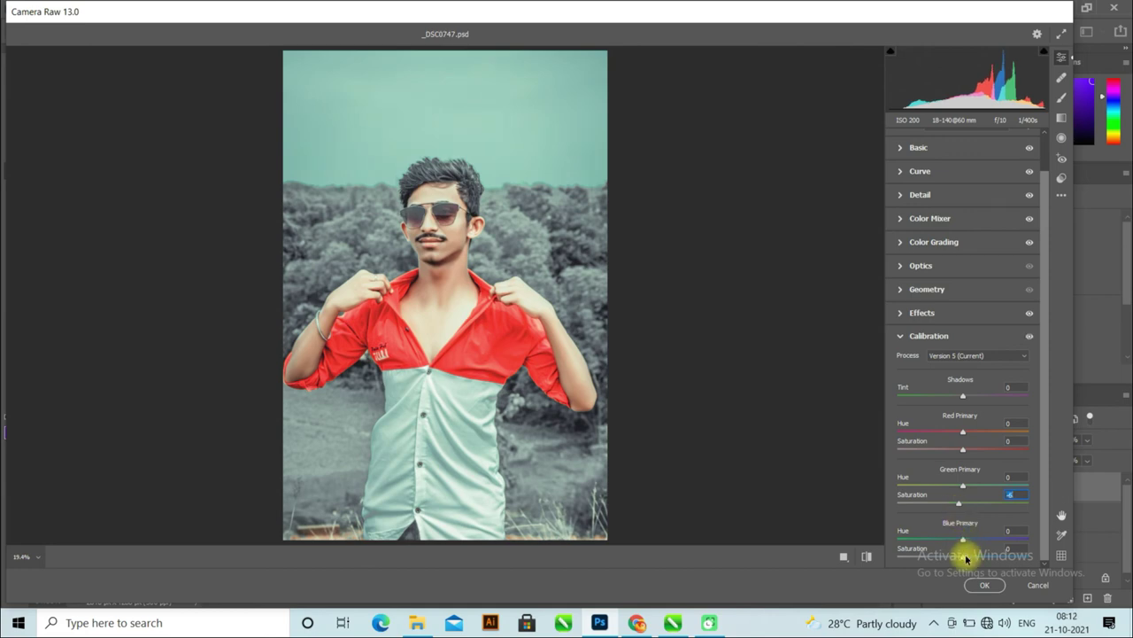
mouse_move(963, 540)
mouse_down()
mouse_move(980, 545)
mouse_move(954, 545)
mouse_up()
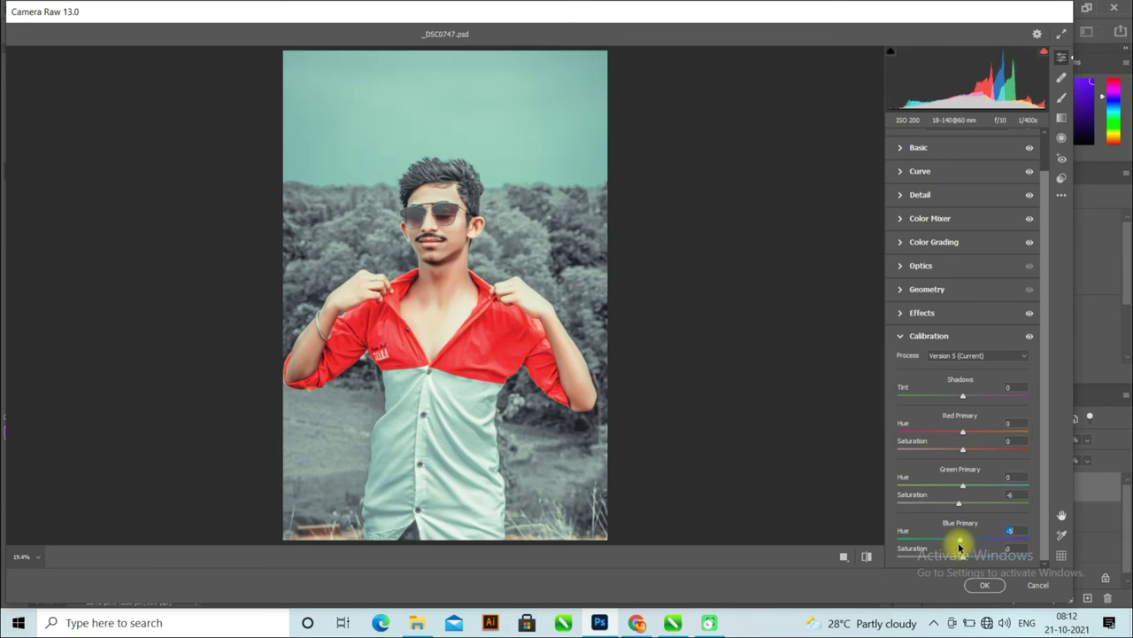
click(1011, 529)
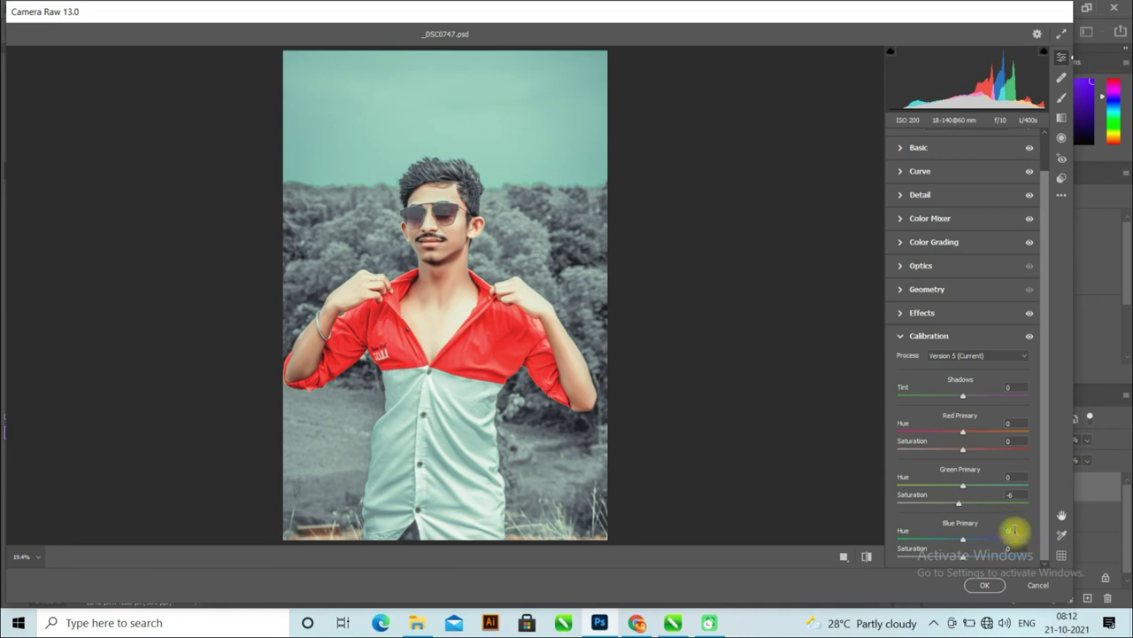
click(898, 337)
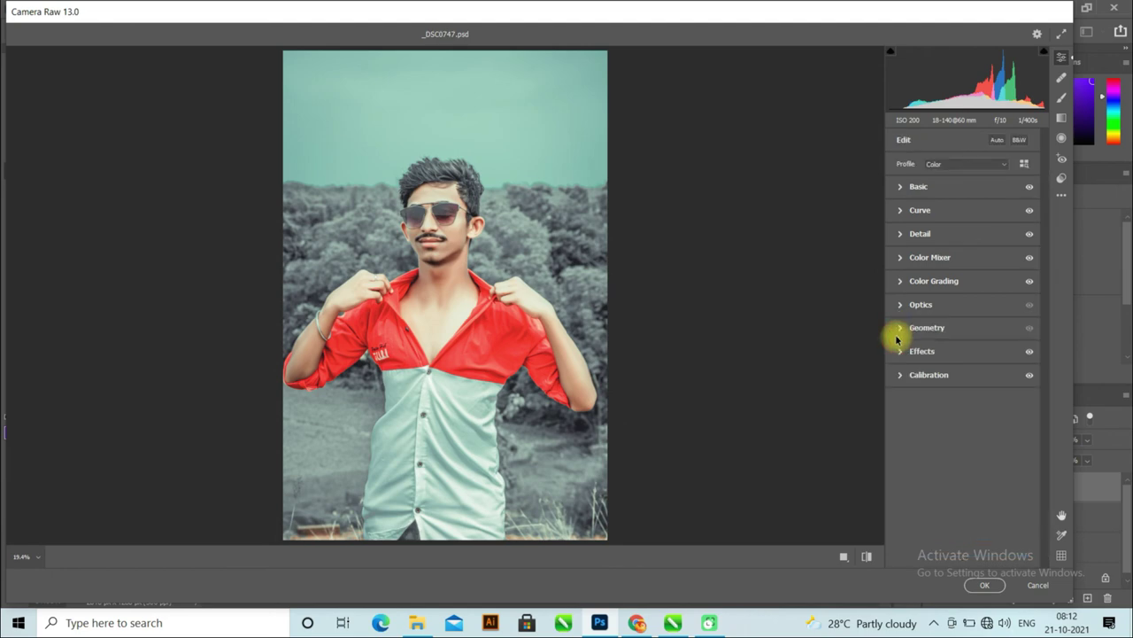
click(984, 585)
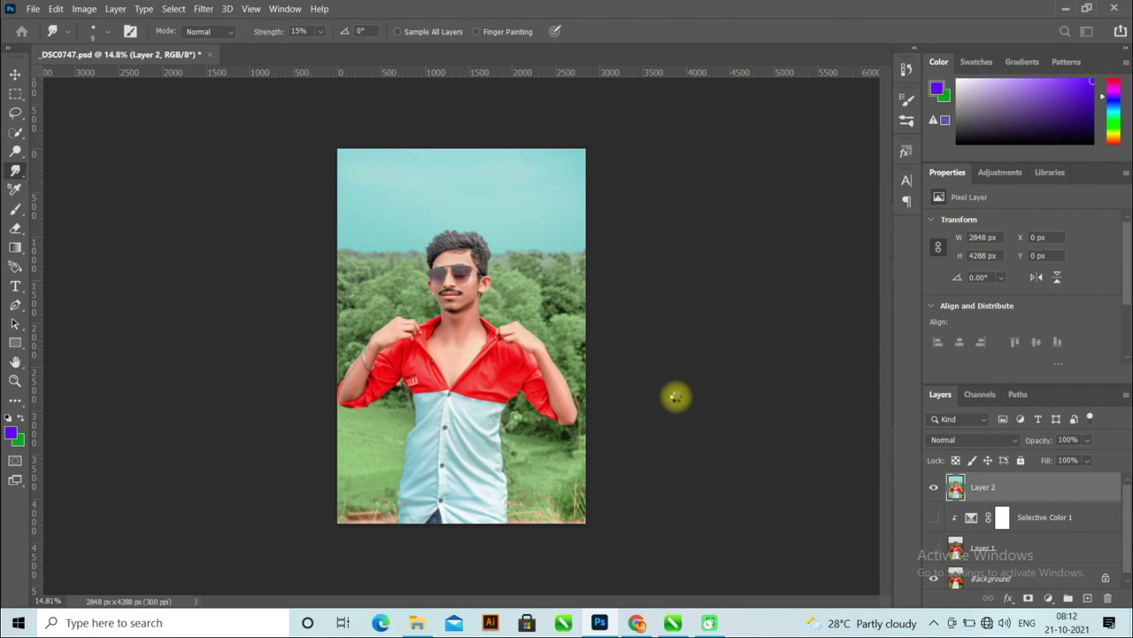
key(ctrl+minus)
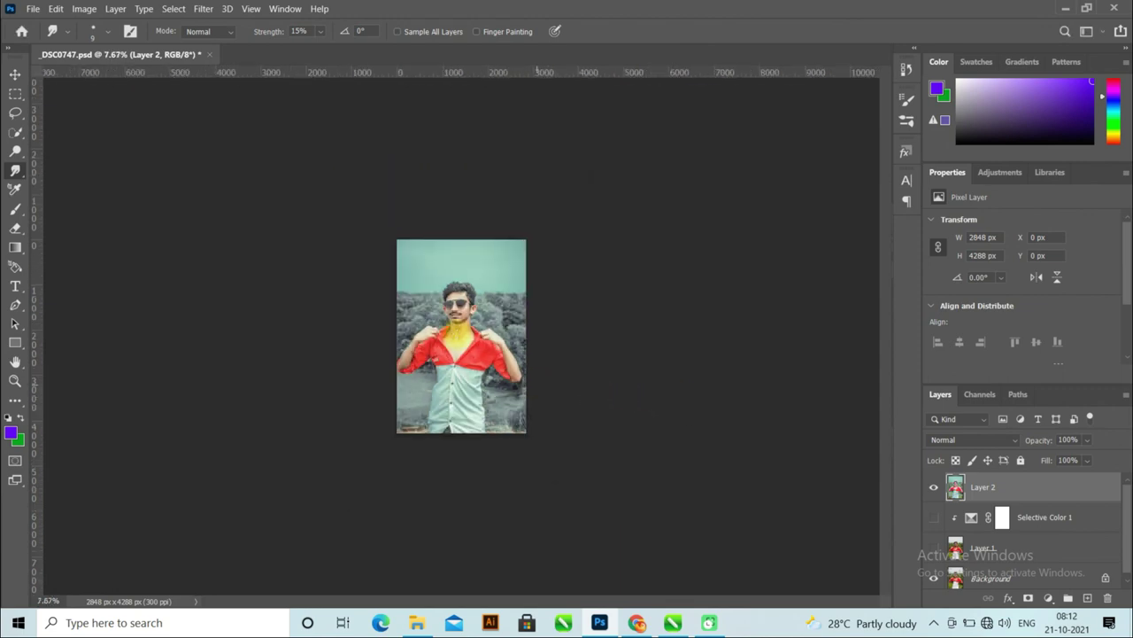
scroll(403, 299, up, 1)
scroll(403, 298, up, 2)
scroll(403, 298, up, 2)
scroll(403, 298, up, 2)
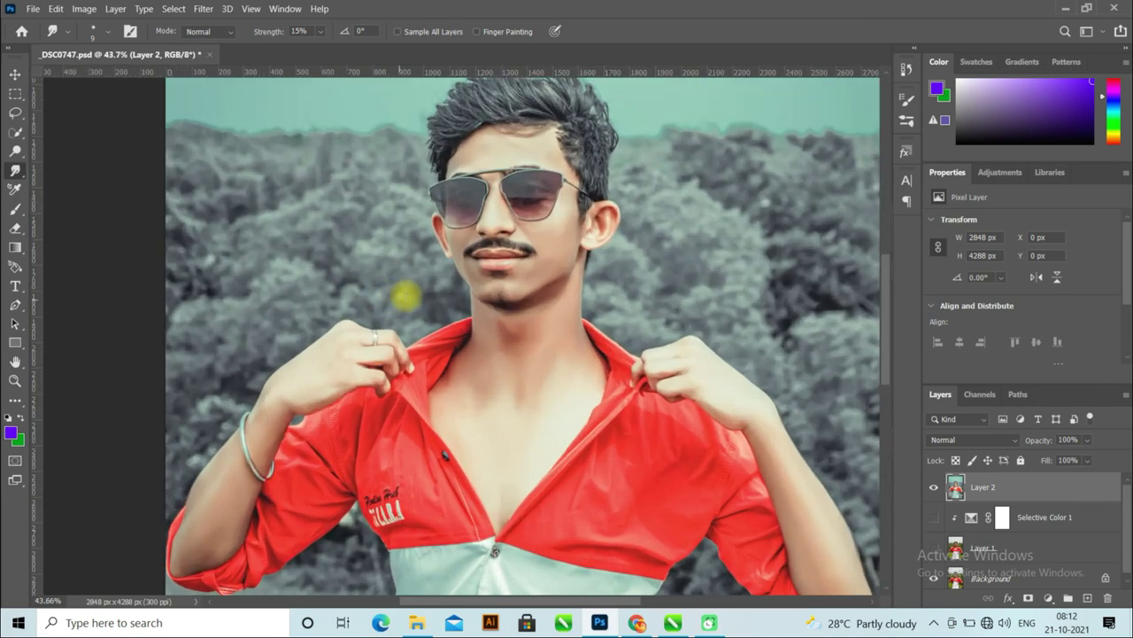
scroll(432, 304, up, 1)
scroll(434, 306, down, 2)
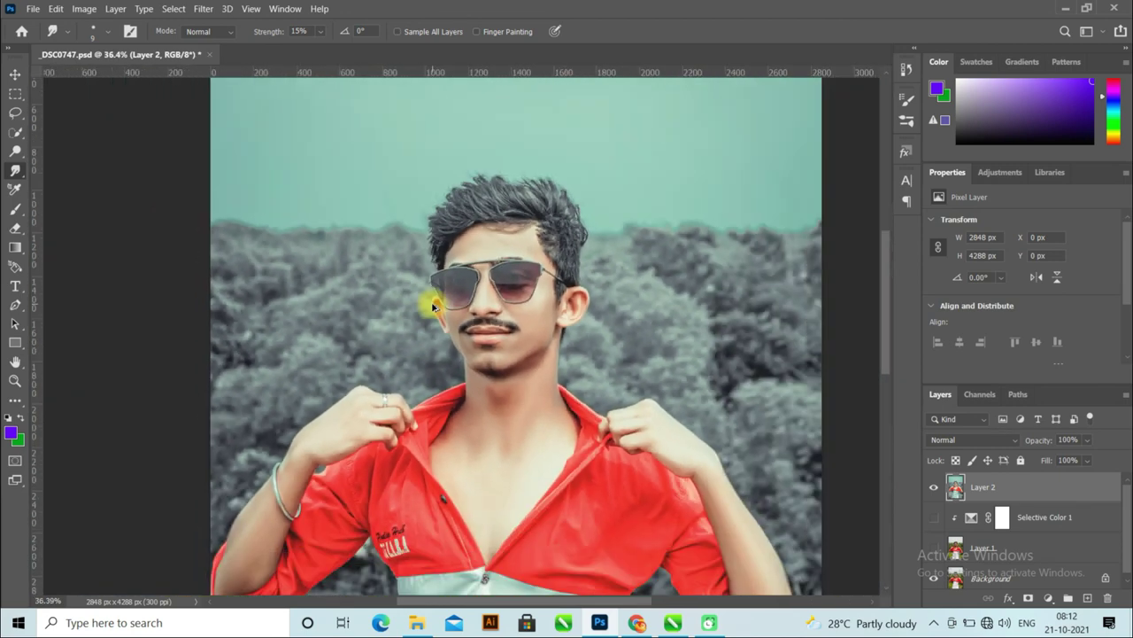
scroll(432, 301, down, 3)
scroll(421, 298, down, 2)
scroll(420, 299, up, 1)
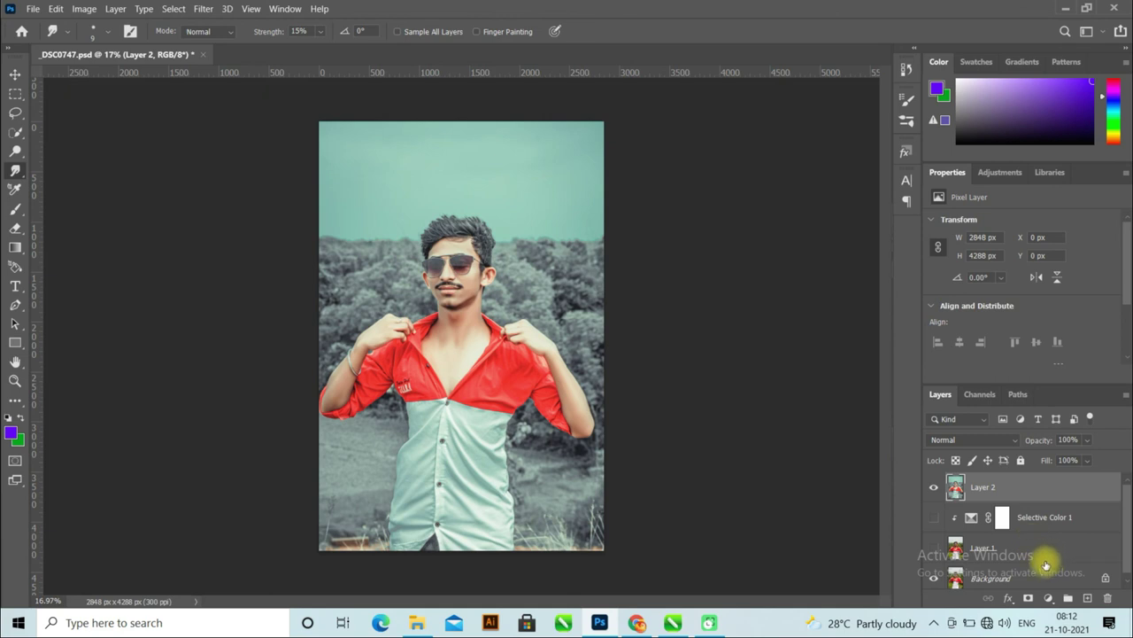
Duplicate Layer 2 and set the Dodge Tool to 20% exposure with a larger brush
key(ctrl+j)
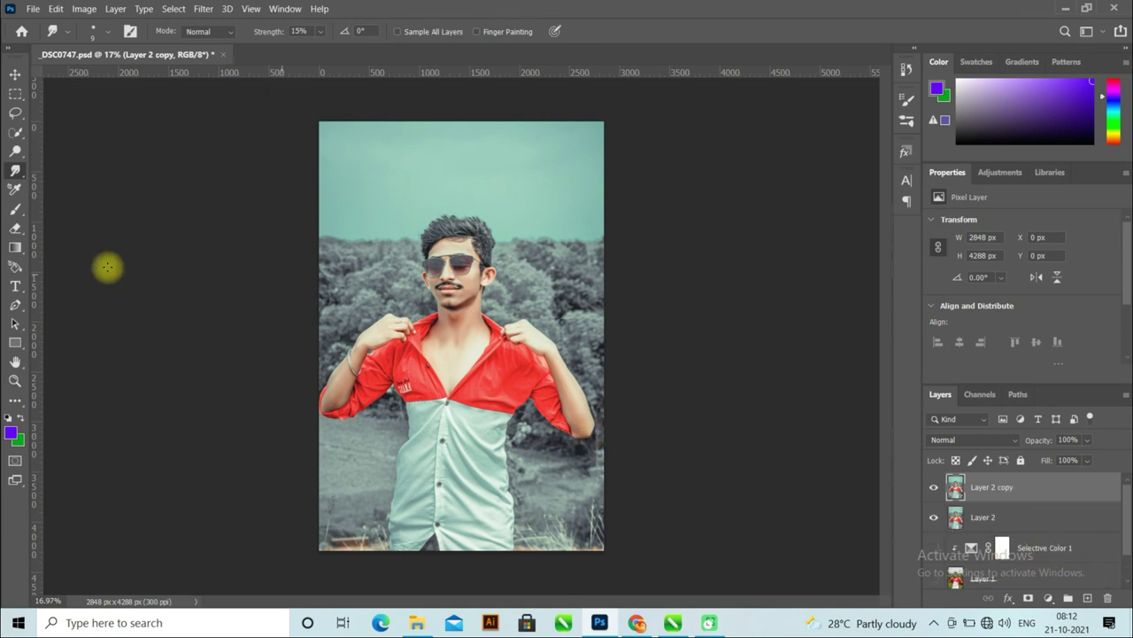
click(15, 150)
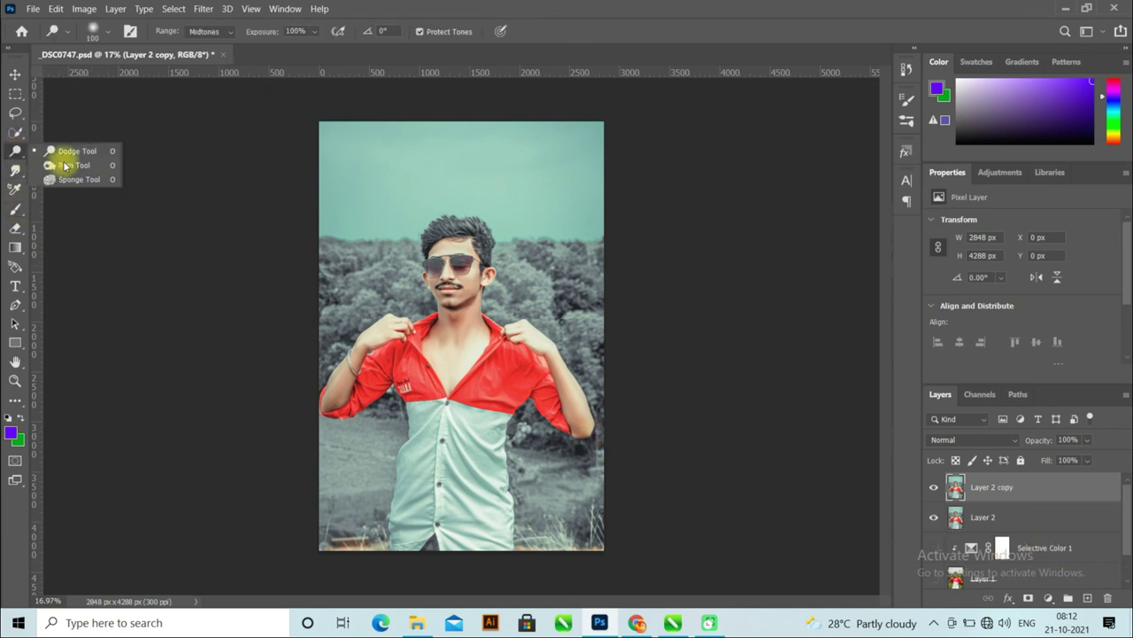
click(75, 147)
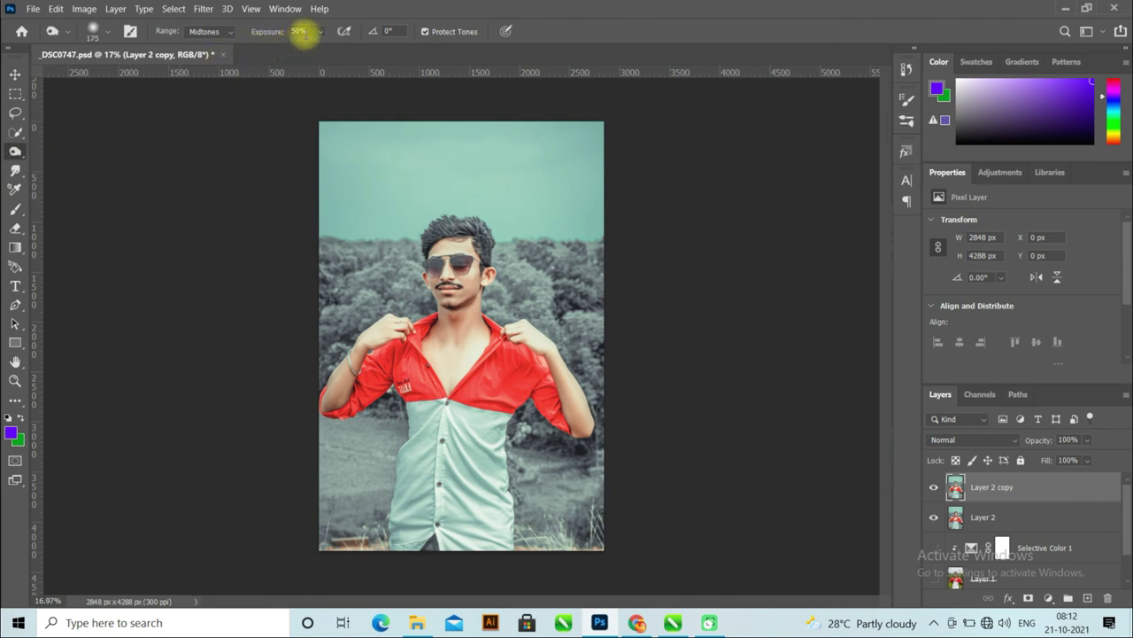
click(300, 31)
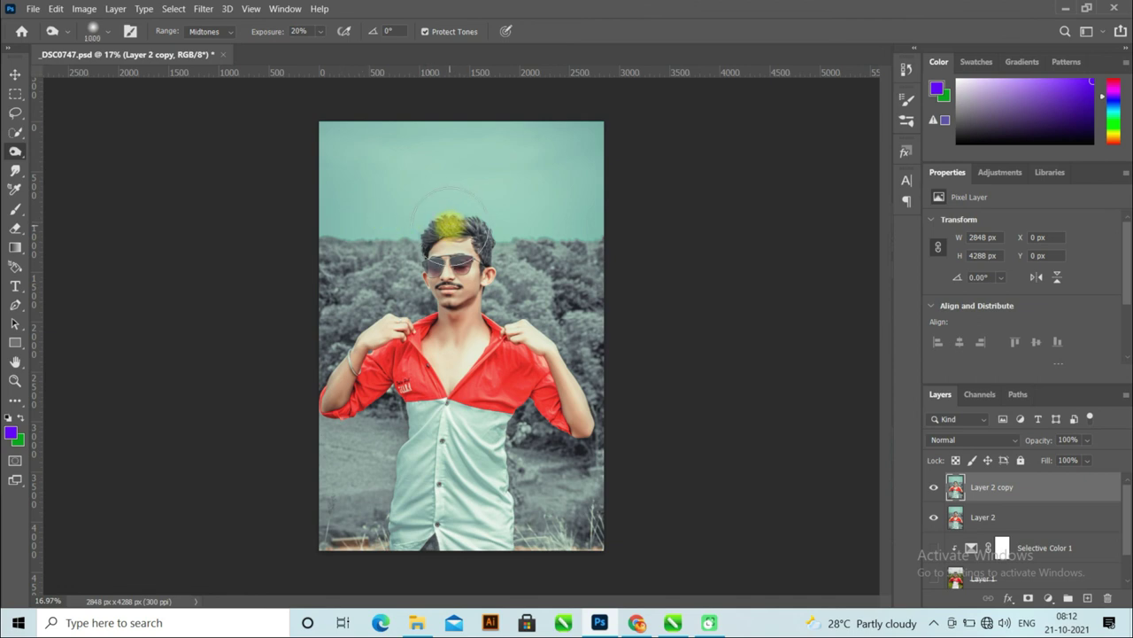
key(bracketright)
key(bracketright)
key(bracketright)
key(bracketright)
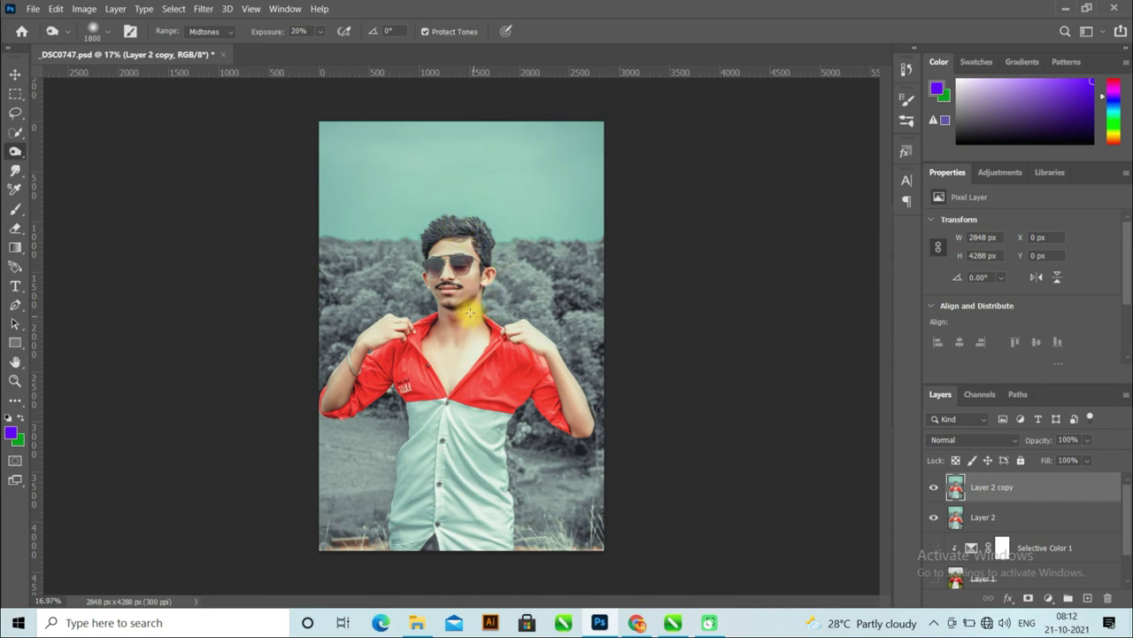
Zoom in and out on the portrait to frame the face and chest for dodging
scroll(470, 312, up, 3)
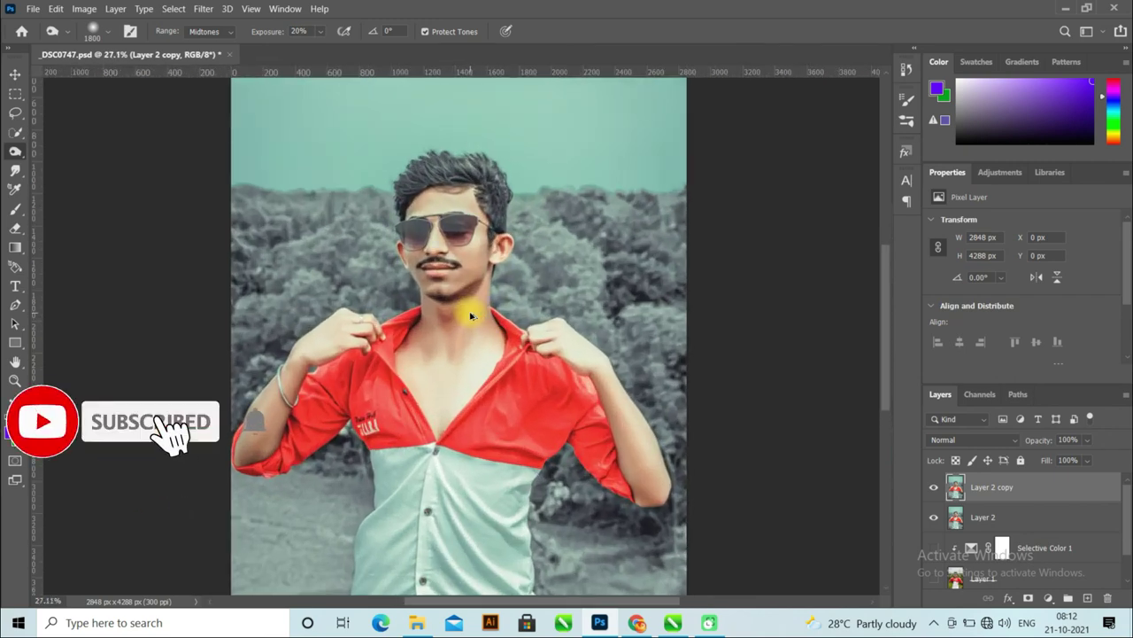
scroll(467, 312, down, 2)
scroll(460, 318, down, 1)
scroll(451, 372, down, 1)
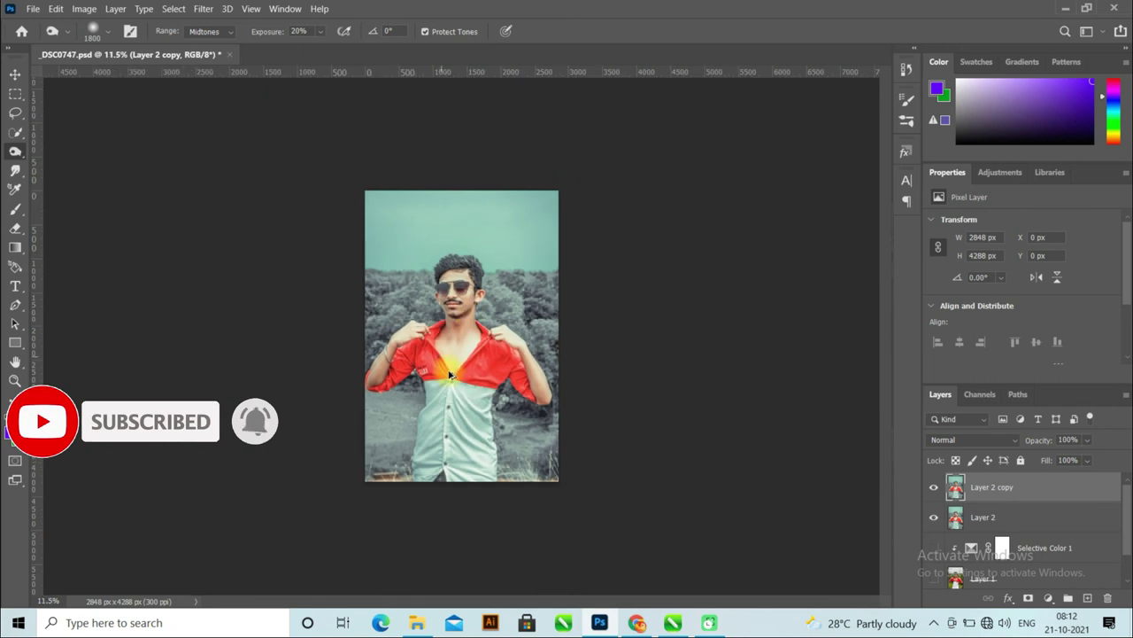
scroll(450, 376, up, 2)
scroll(449, 370, up, 1)
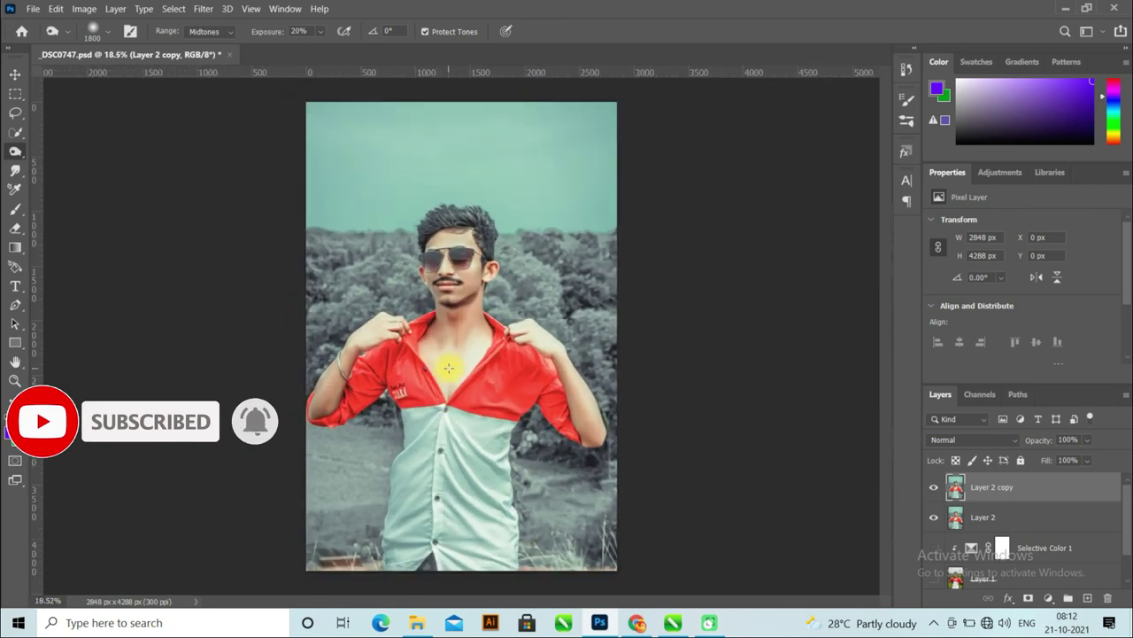